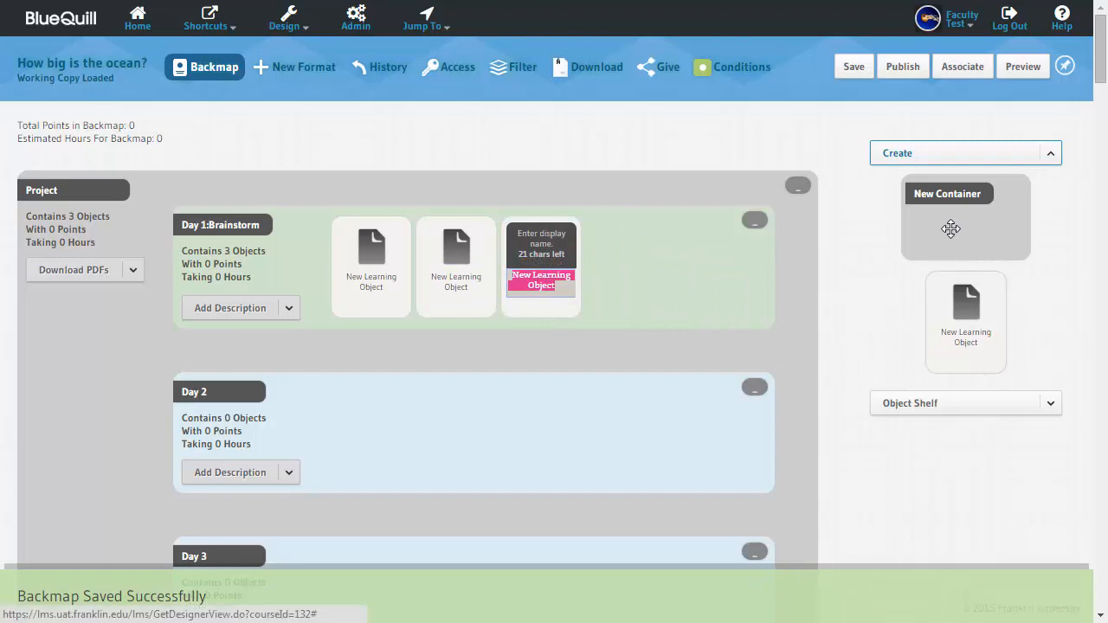
Step: Add a new container above the first project and place new learning objects inside it
left_click_drag(908, 237, 479, 183)
left_click_drag(969, 315, 415, 238)
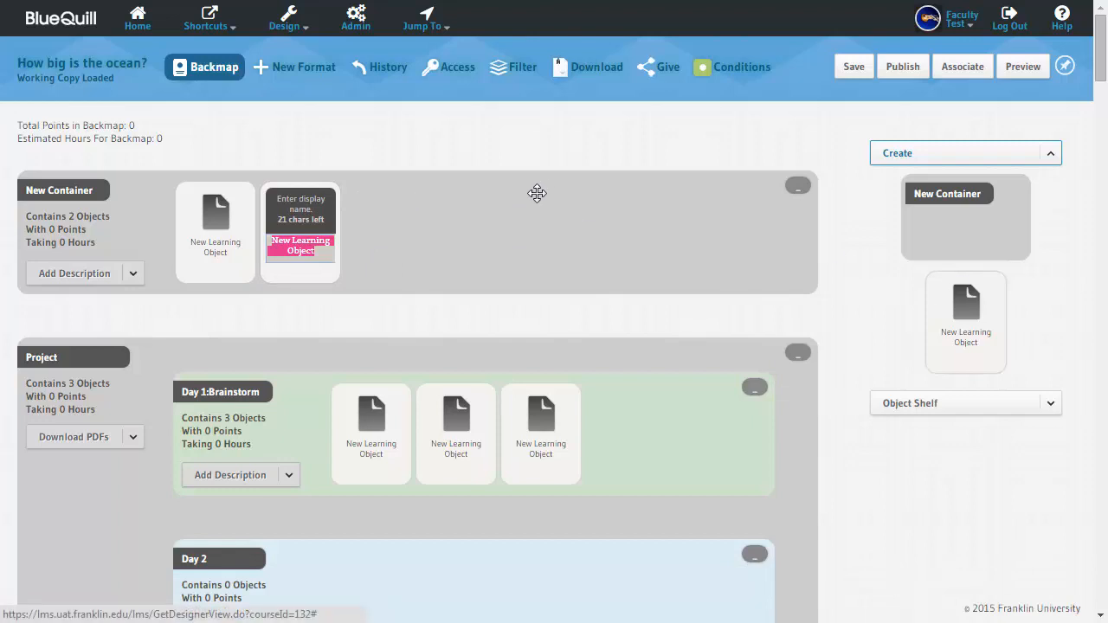
Step: Delete the learning objects from the new container and delete the container itself
left_click_drag(303, 212, 956, 183)
left_click_drag(232, 208, 957, 183)
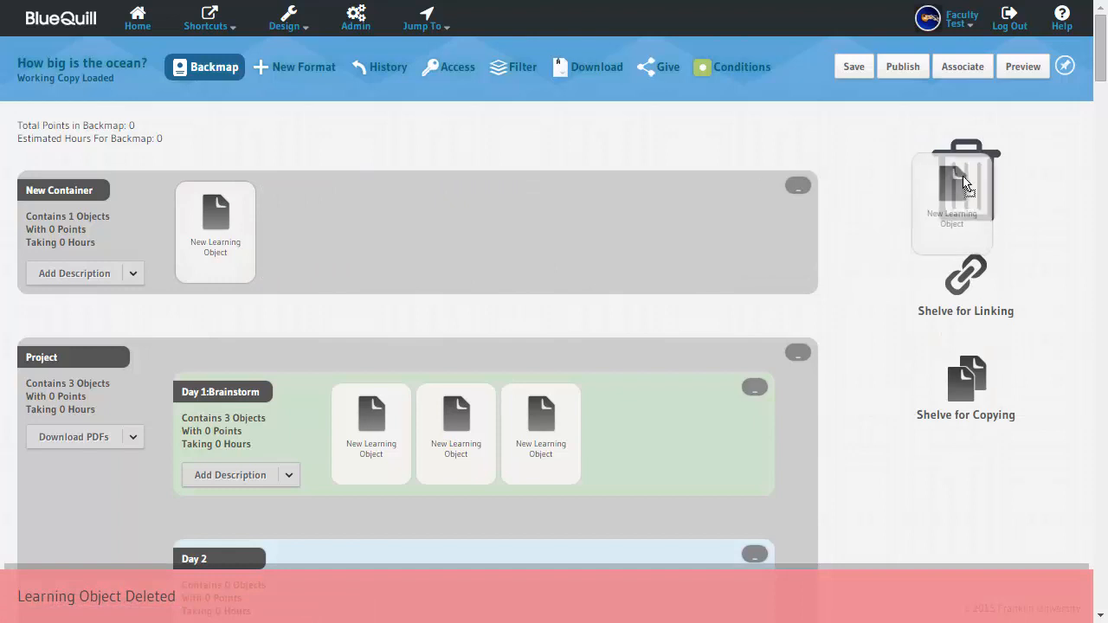
left_click_drag(442, 180, 961, 183)
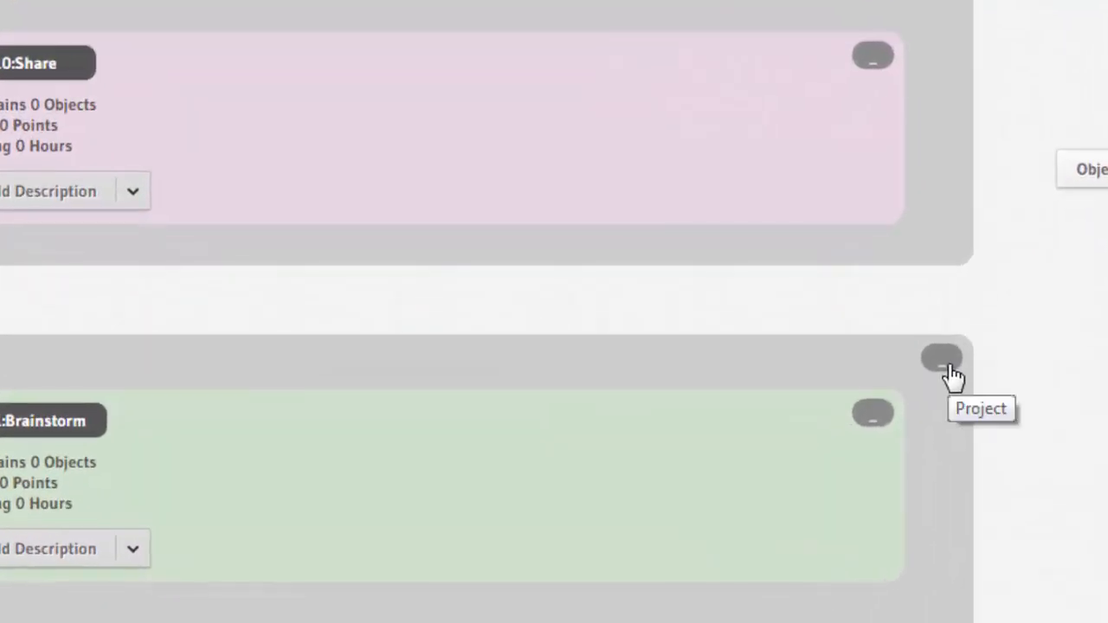
Step: Collapse the second, third and first Project containers, and expand the first one again
left_click(950, 368)
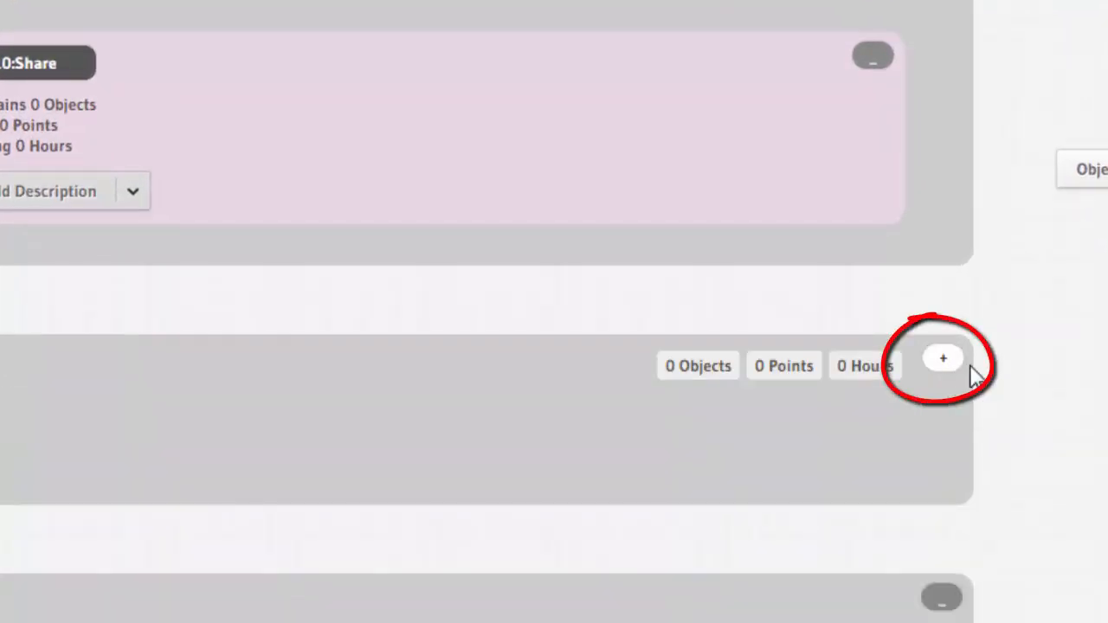
left_click(943, 599)
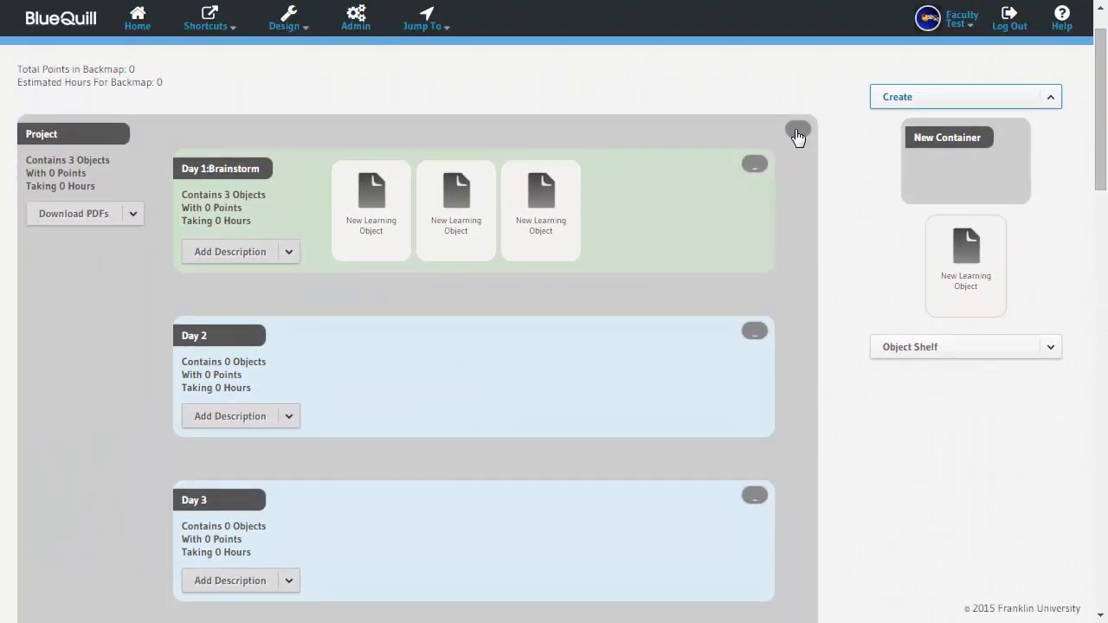
left_click(798, 131)
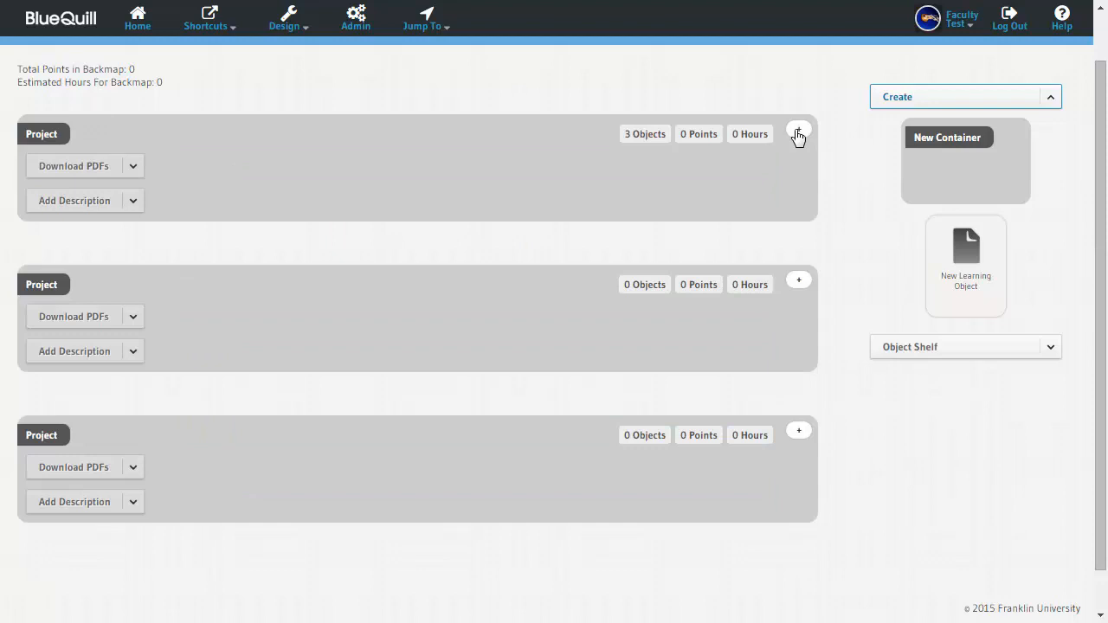
left_click(797, 134)
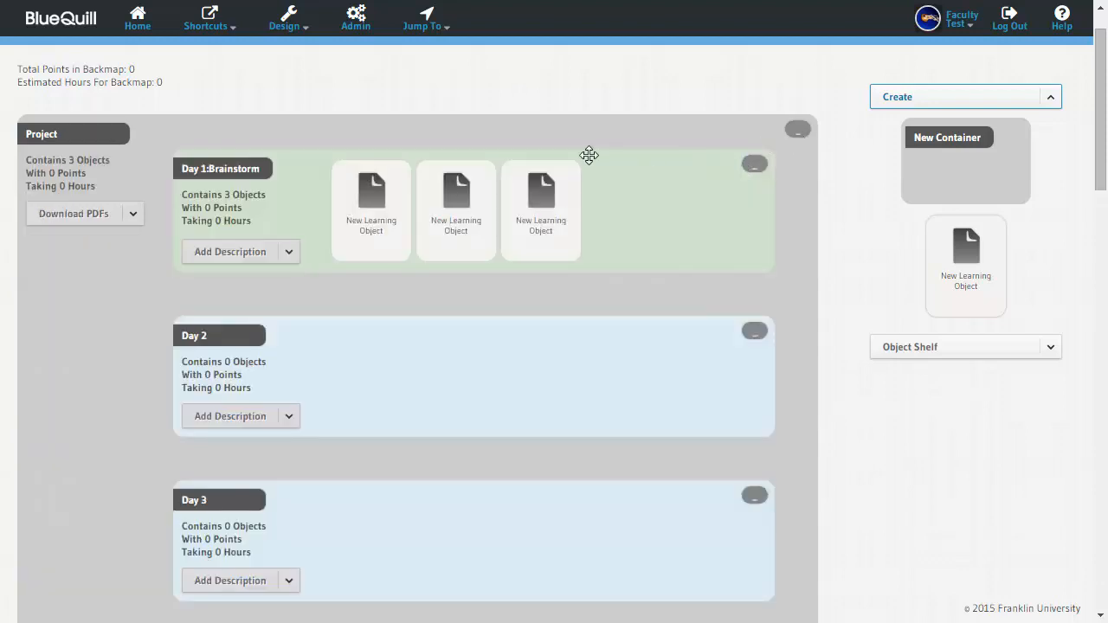
left_click_drag(611, 150, 982, 142)
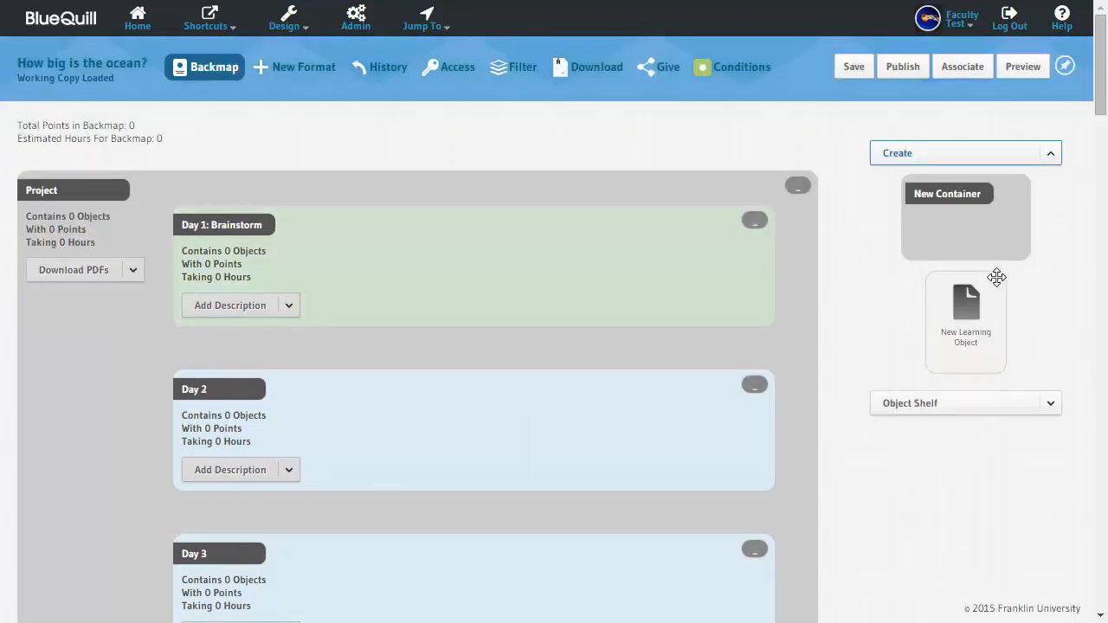
Step: Add a new learning object to the Day 1: Brainstorm container and name it "Object Display Name"
left_click_drag(979, 304, 471, 256)
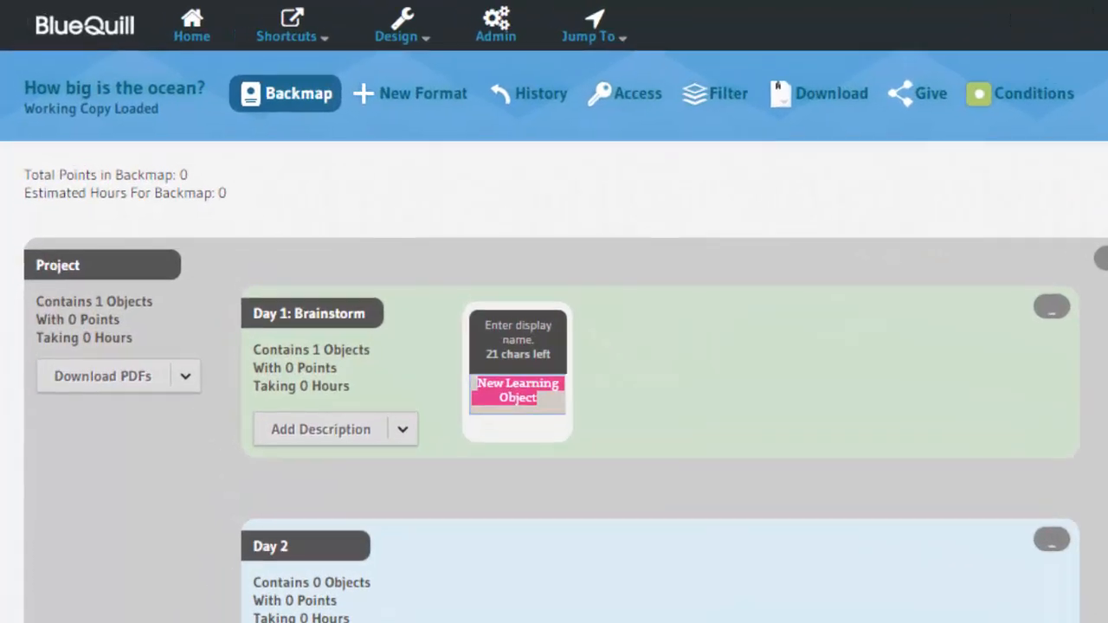
type("Object")
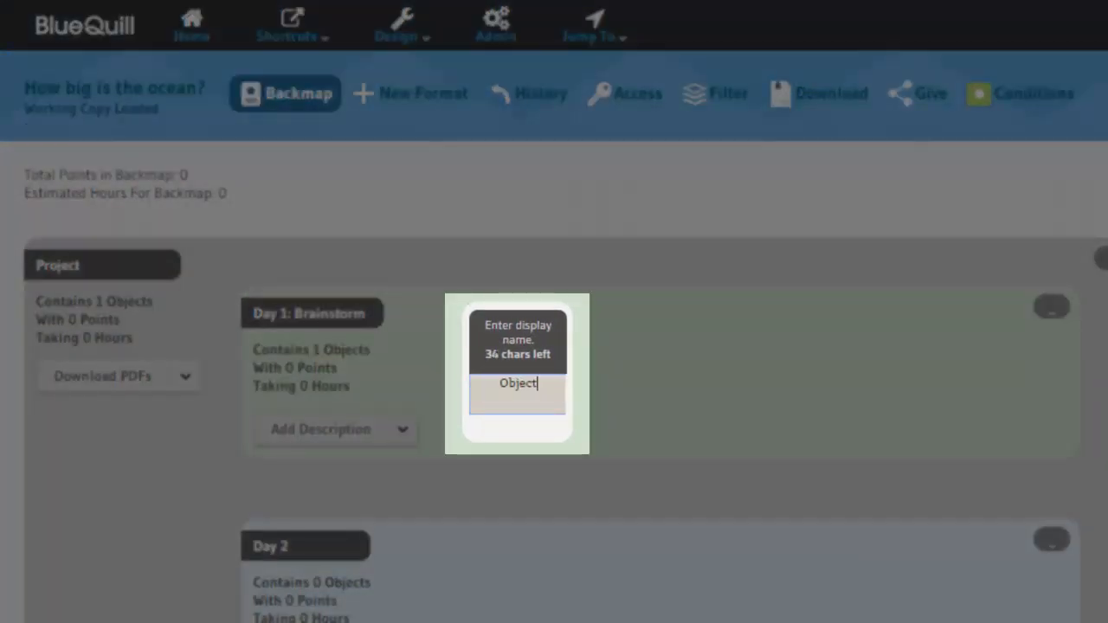
type(" Display")
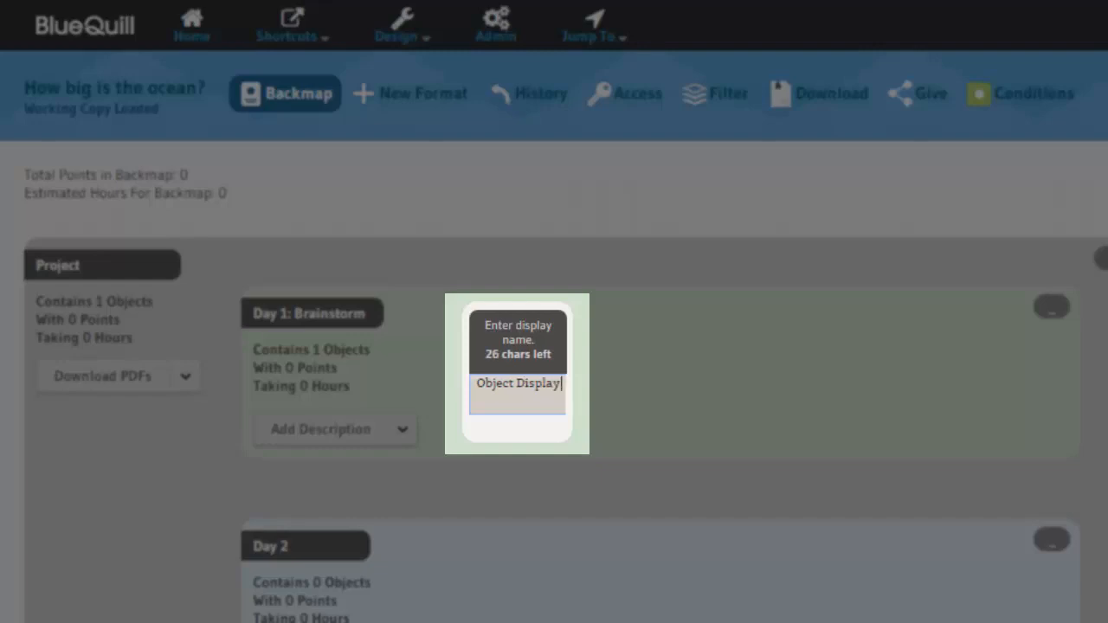
type(" Name")
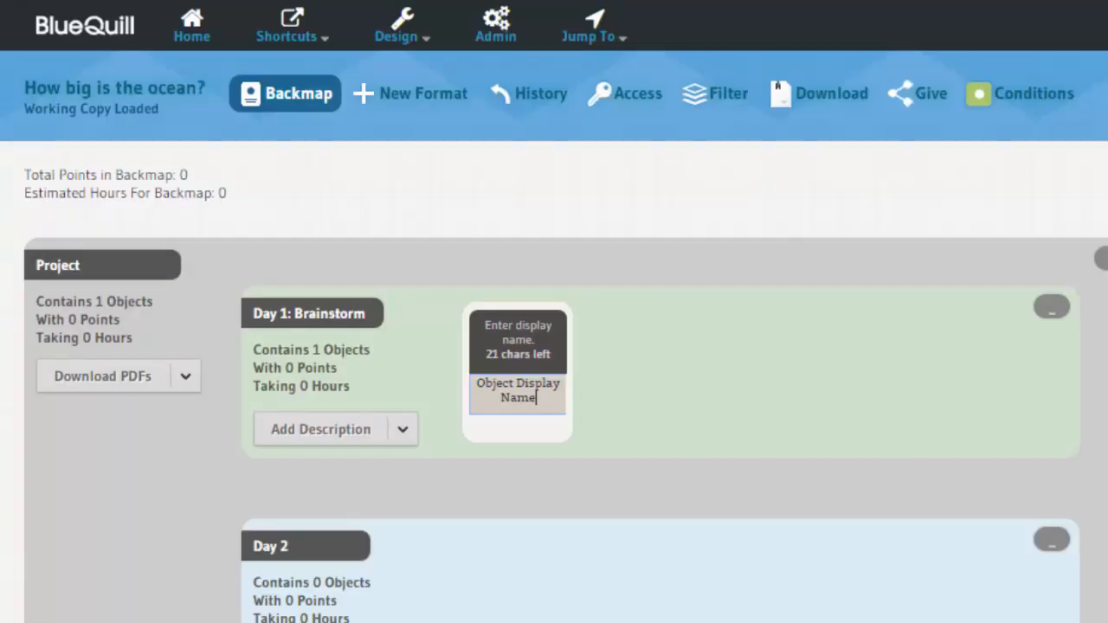
key("Return")
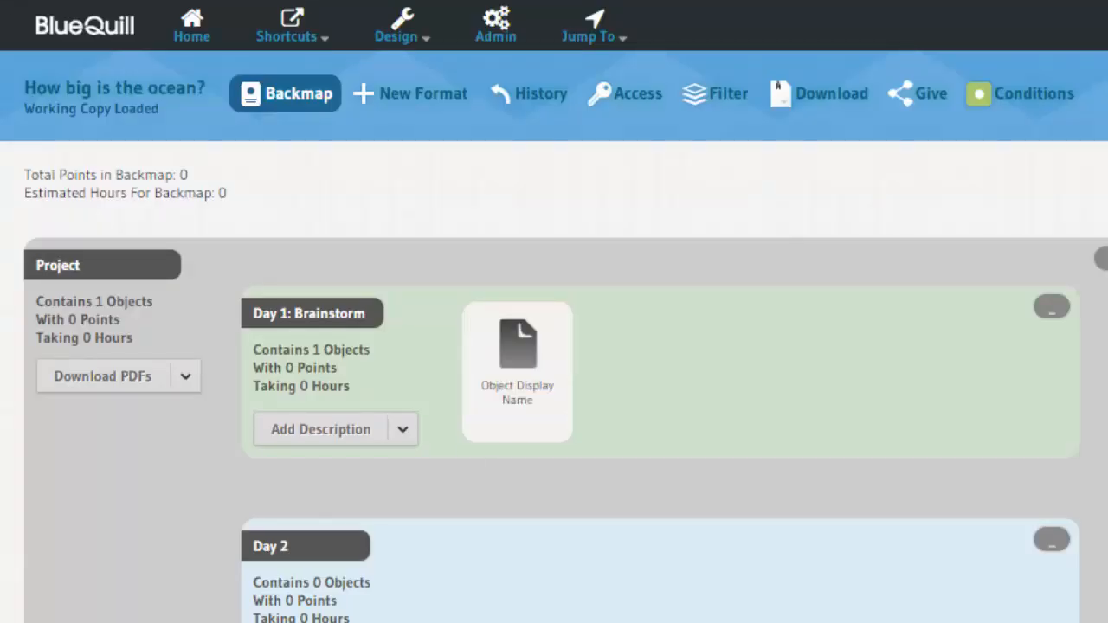
Step: Open the Object Display Name learning object to view its settings, and return to the backmap
left_click(512, 346)
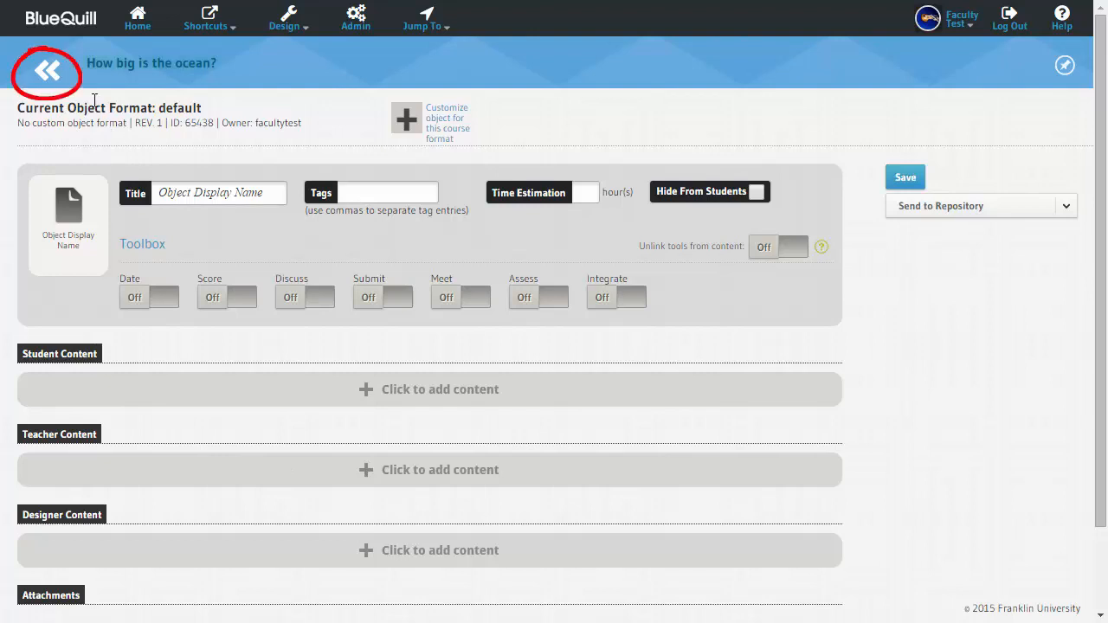
left_click(31, 72)
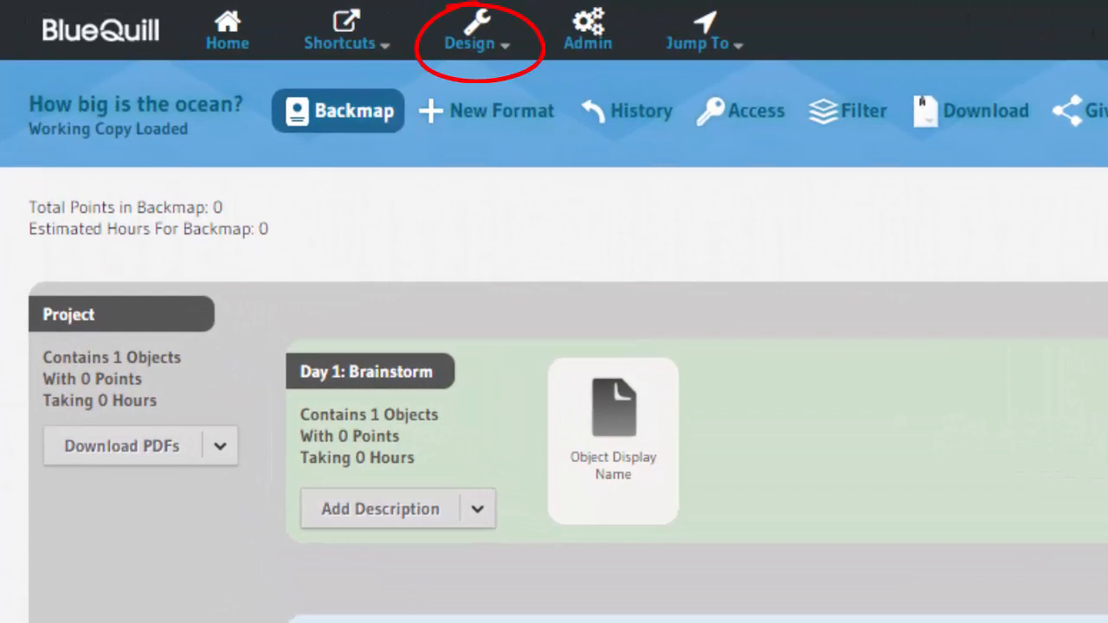
Step: Create a new backmap with the problem "What Is Space?" and 4 projects
left_click(481, 26)
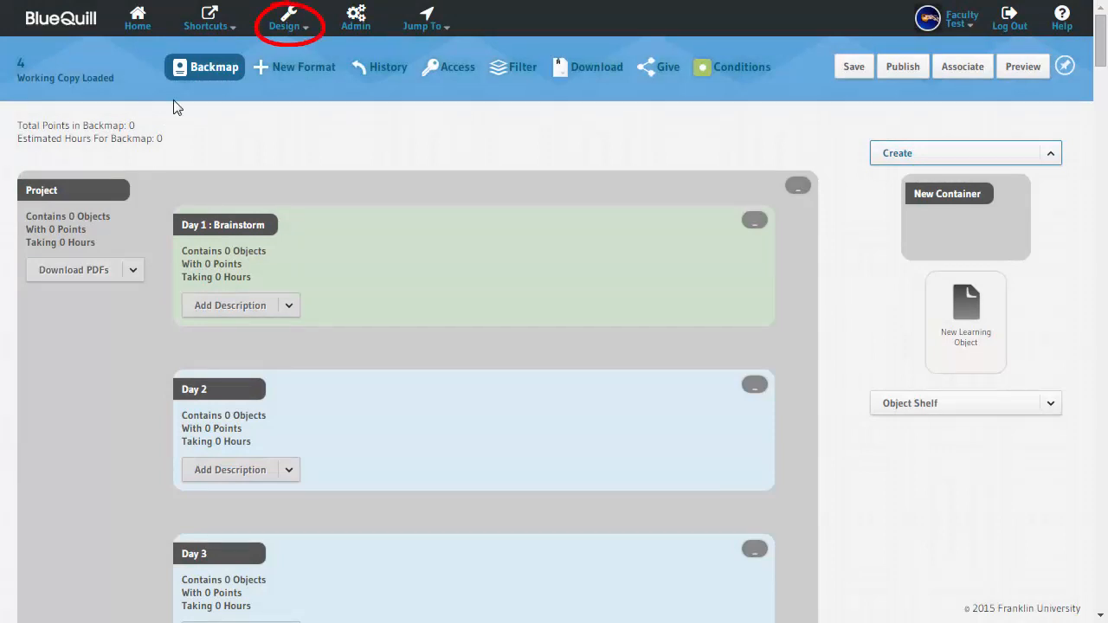
left_click(292, 17)
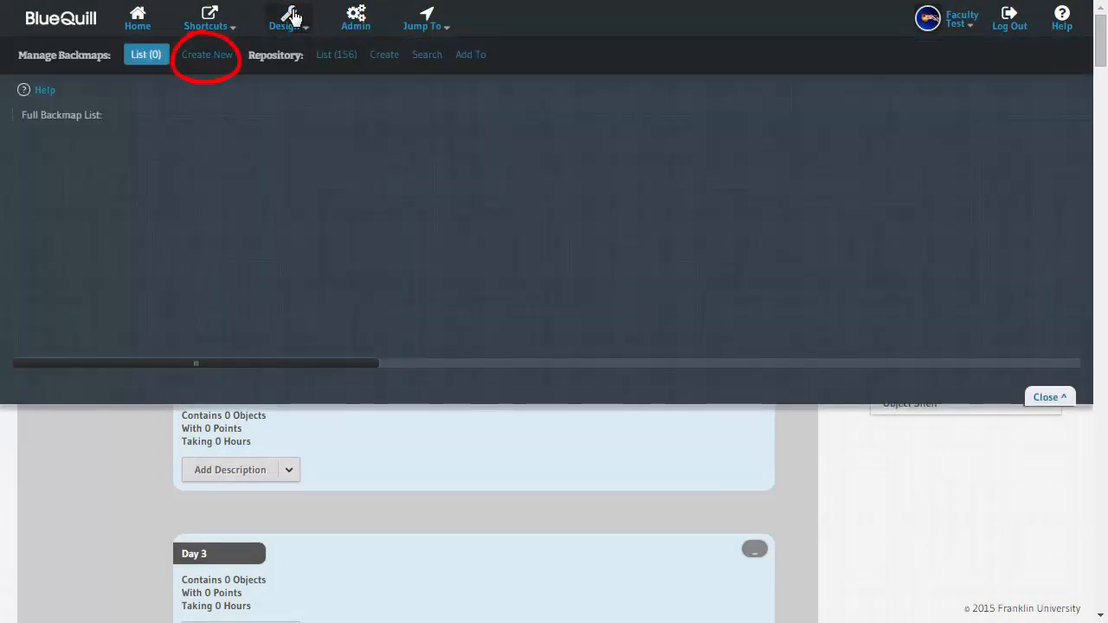
left_click(224, 60)
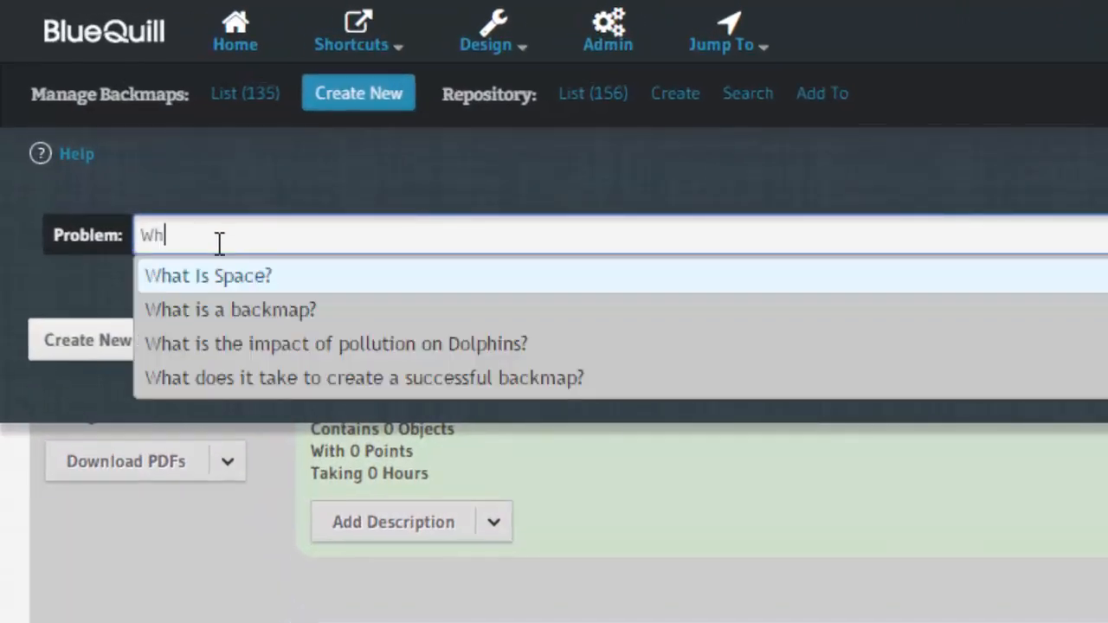
left_click(196, 275)
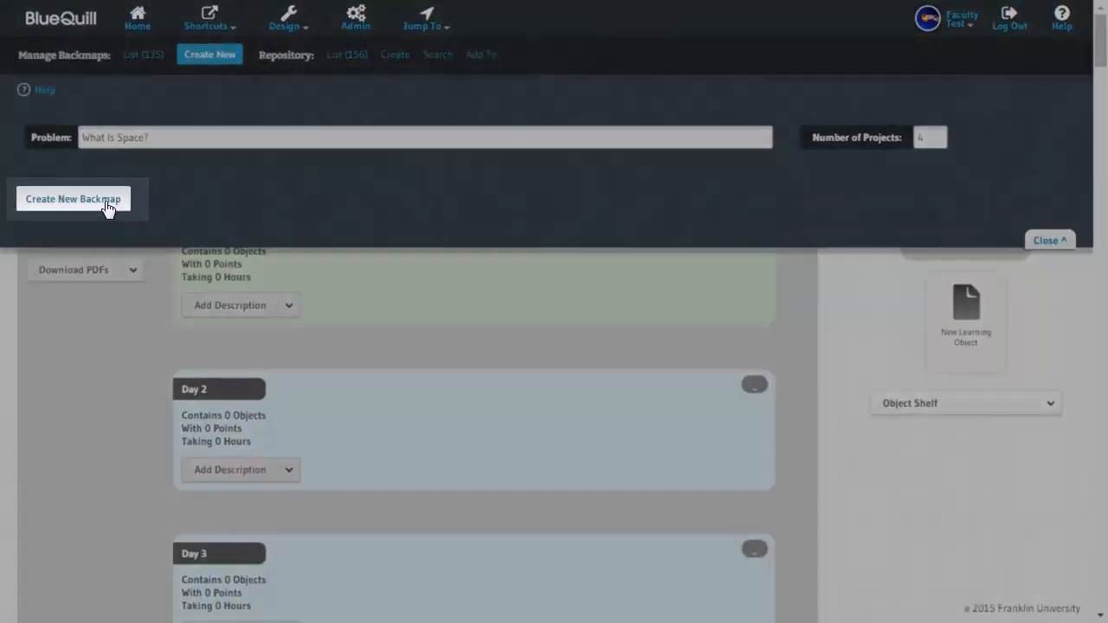
left_click(108, 208)
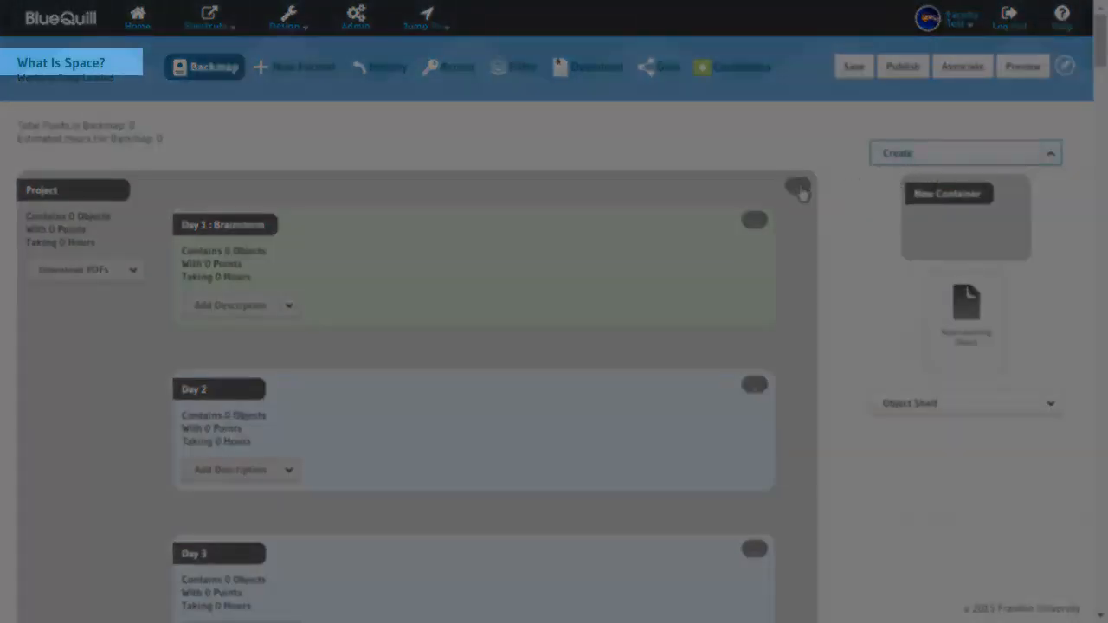
Step: Collapse the first three projects of the What Is Space? backmap and expand the first one again
left_click(797, 188)
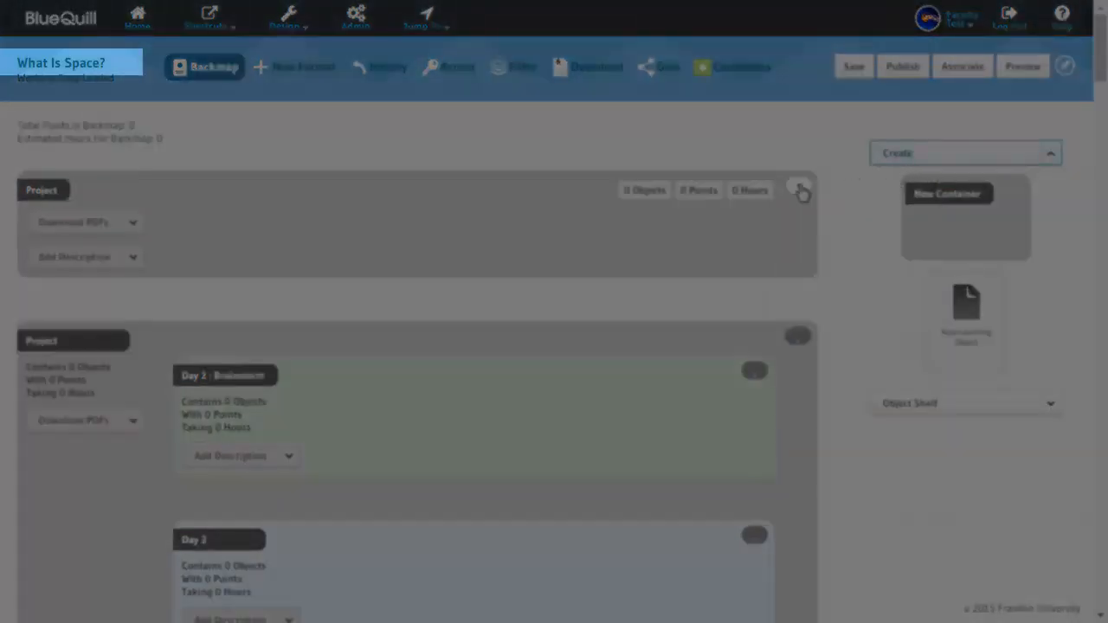
left_click(797, 339)
left_click(799, 487)
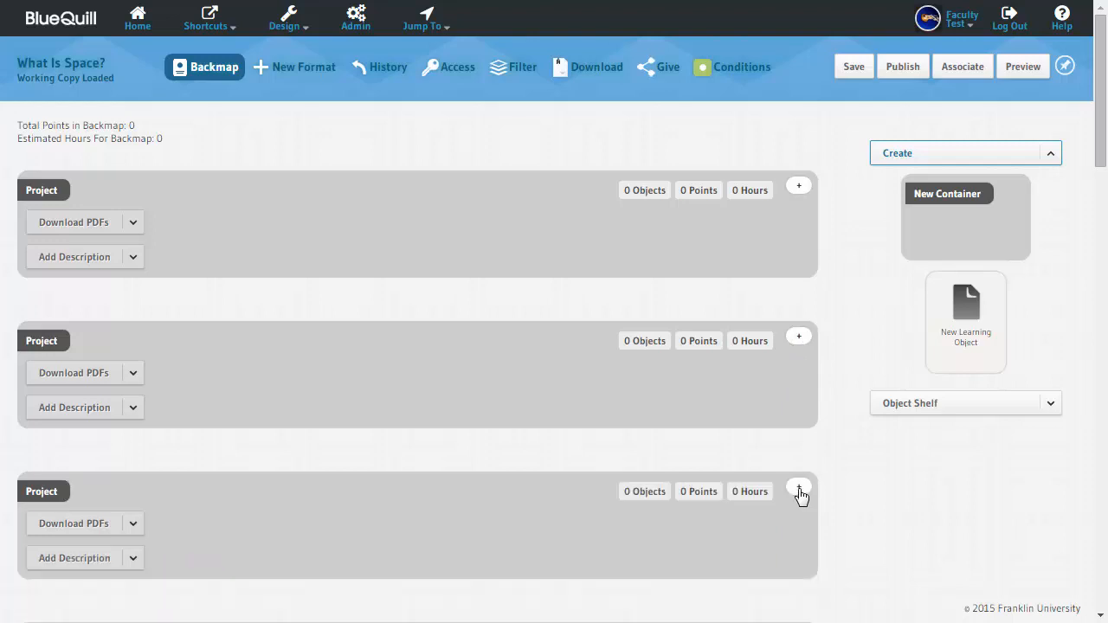
left_click(798, 187)
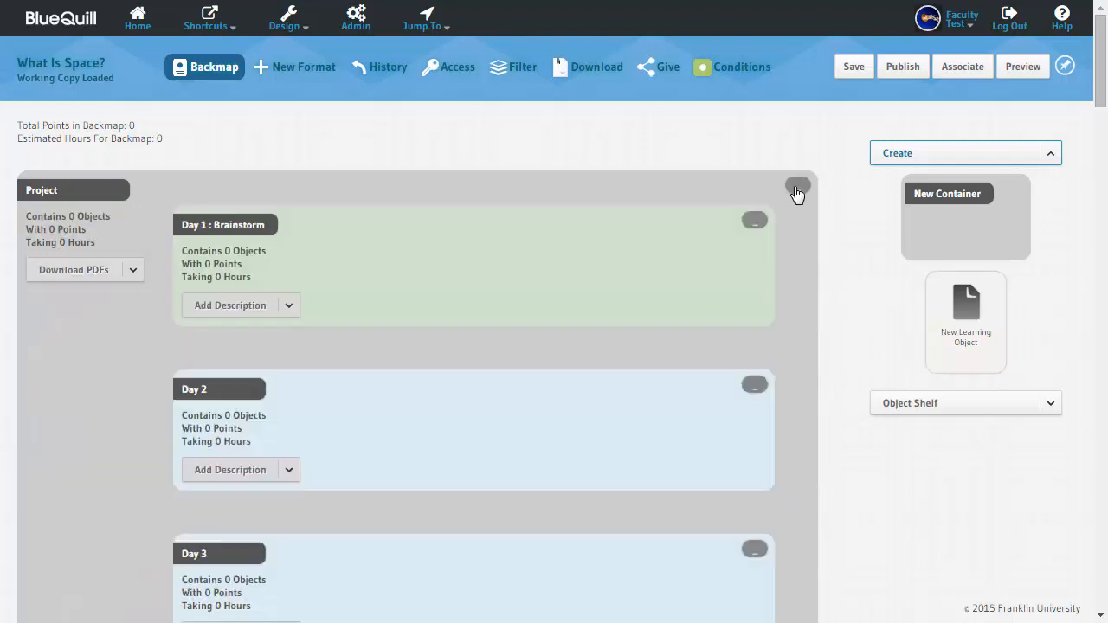
Step: Look through the first project's day containers down to Day 10 : Share and review its list of downloadable PDFs
scroll(1098, 76, "down", 1)
left_click_drag(1099, 76, 1096, 251)
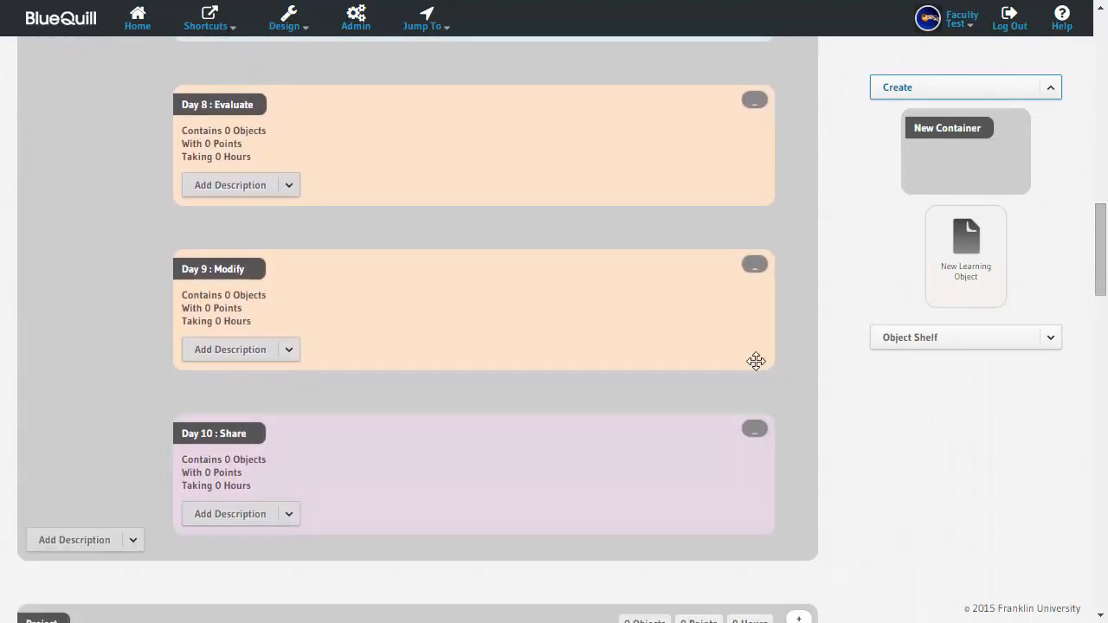
left_click_drag(1099, 294, 1098, 60)
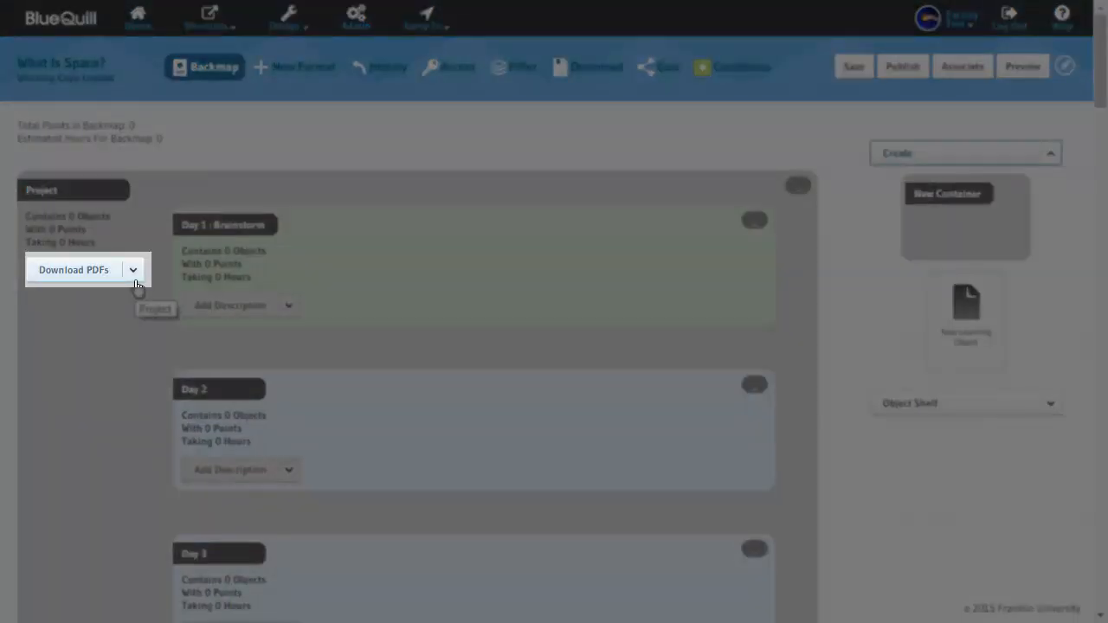
left_click(136, 286)
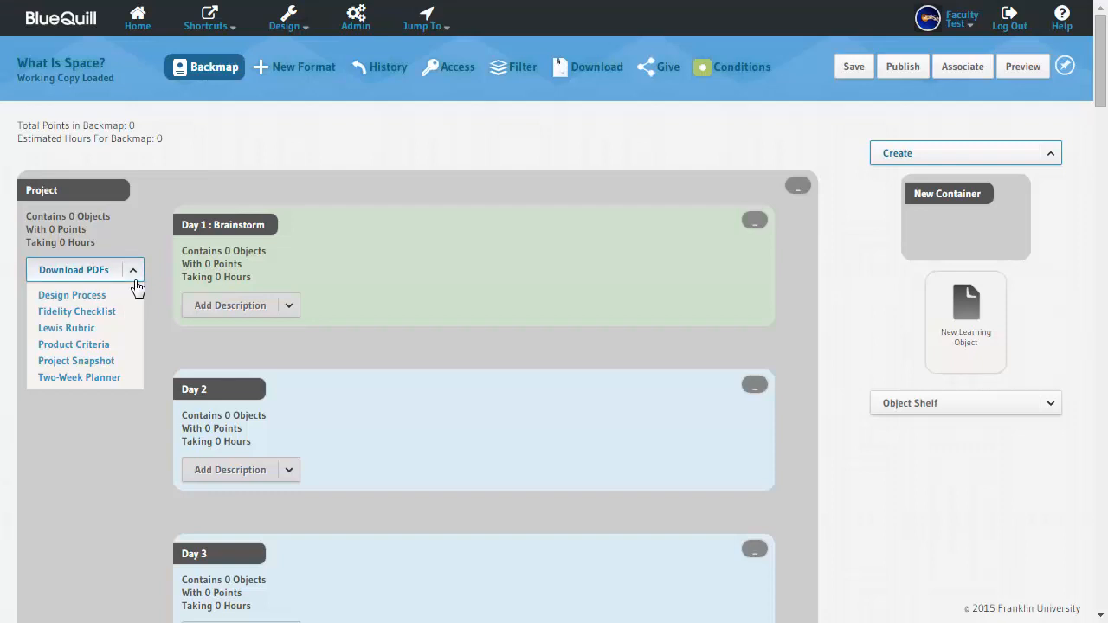
left_click(135, 286)
left_click(797, 187)
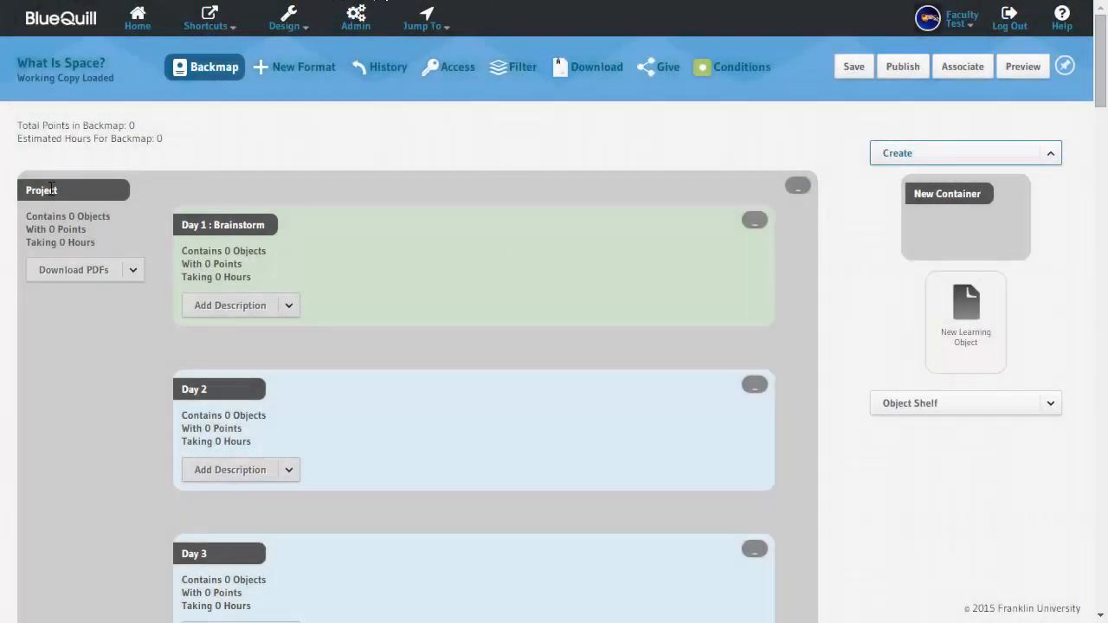
Step: Rename the first project "What is the size of the solar system?"
double_click(42, 191)
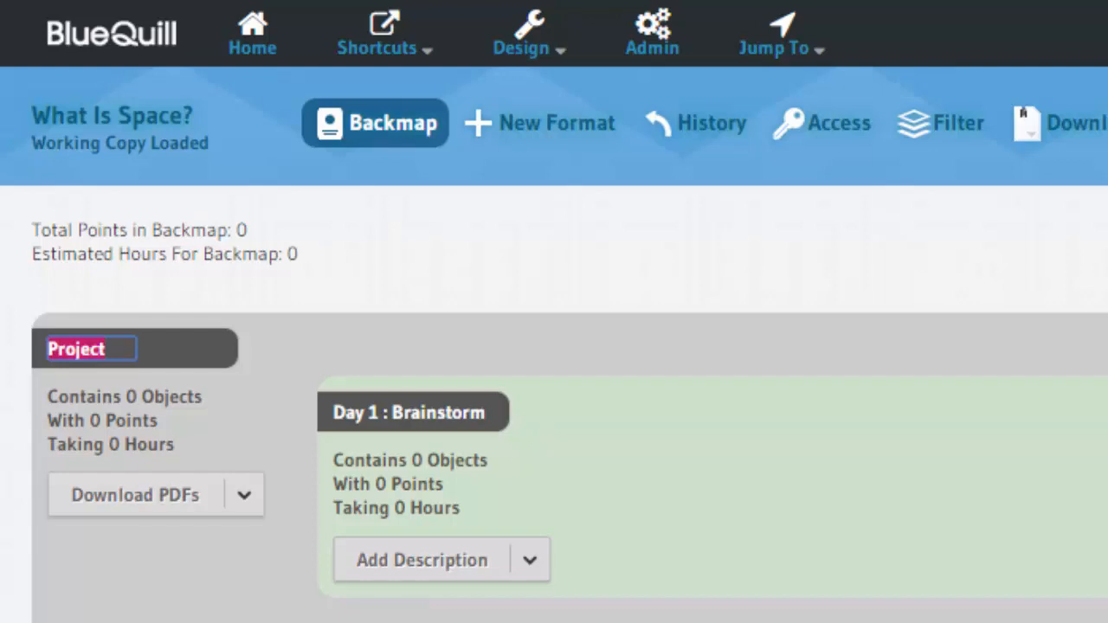
type("What is the ")
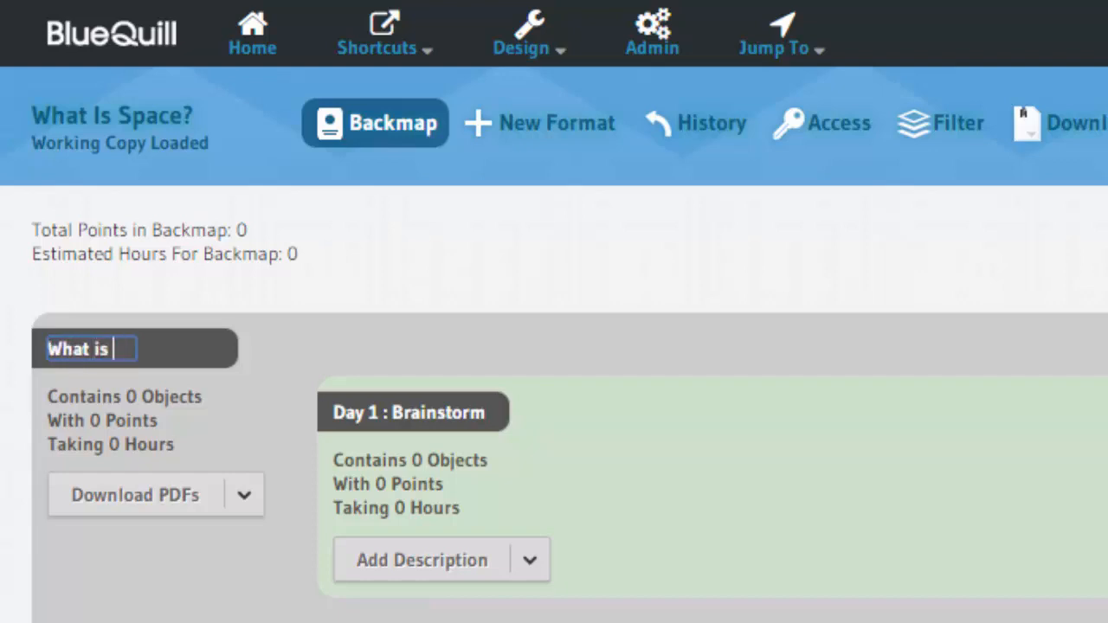
type("size of the solar")
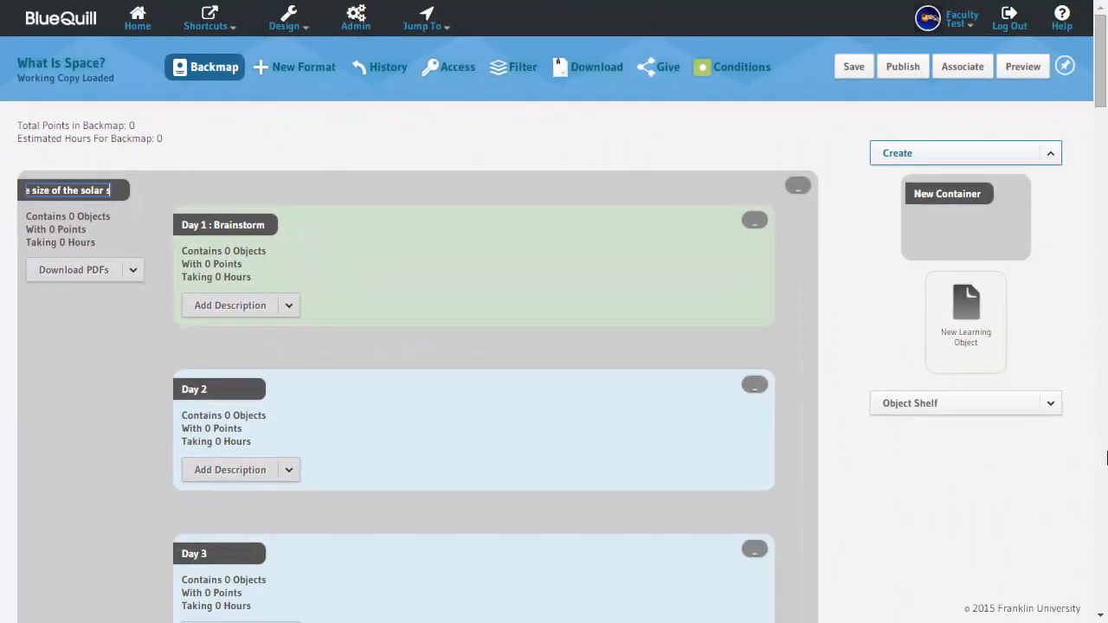
type(" system?")
Step: Add a new learning object to the Day 1 : Brainstorm container and name it "Brainstorm"
left_click_drag(961, 302, 376, 307)
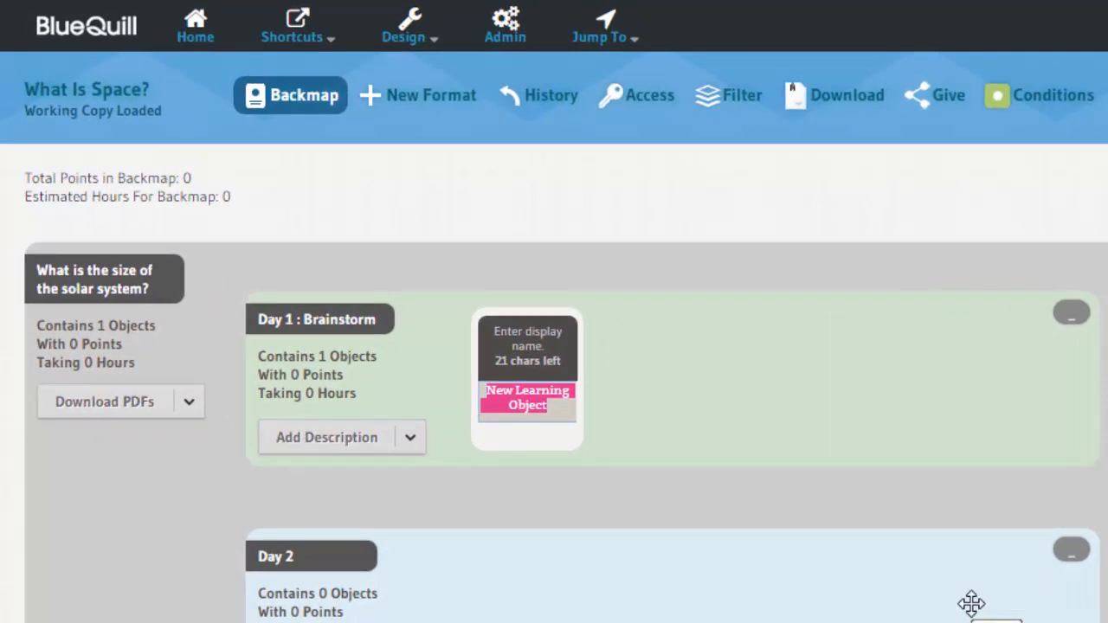
type("Brainst")
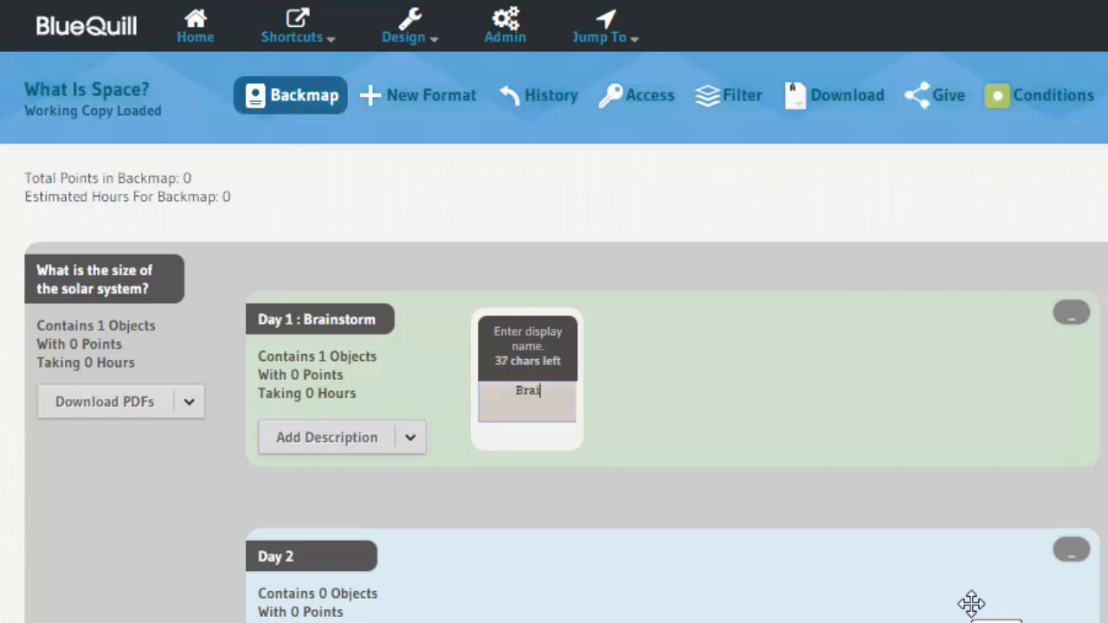
type("orm")
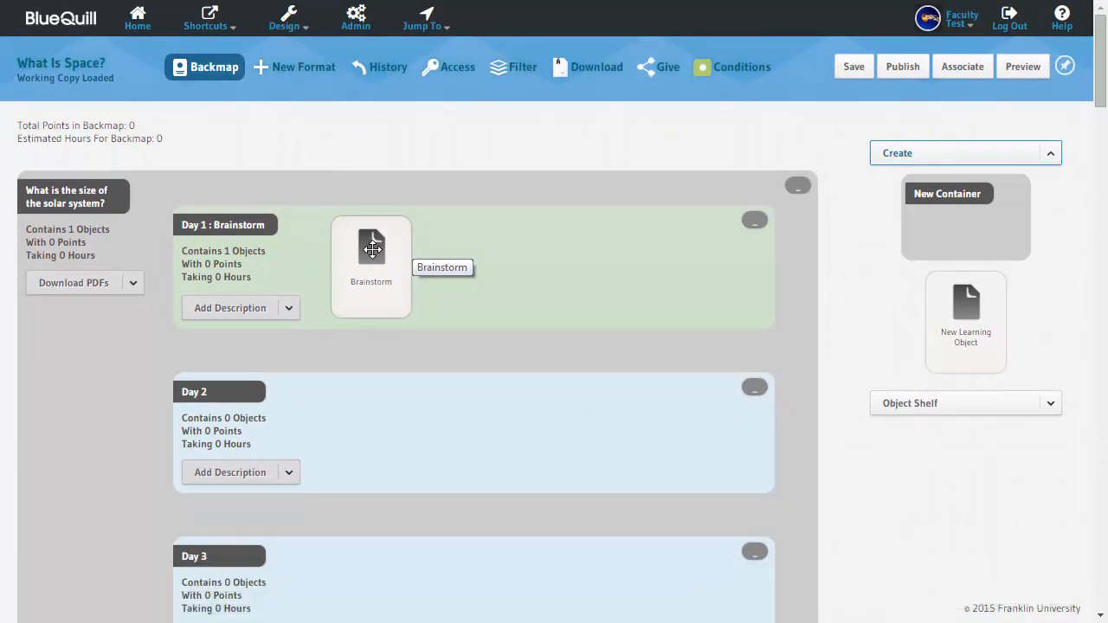
Step: Open the Brainstorm learning object in Day 1 and change its icon to the Brainstorm Activity type
double_click(372, 249)
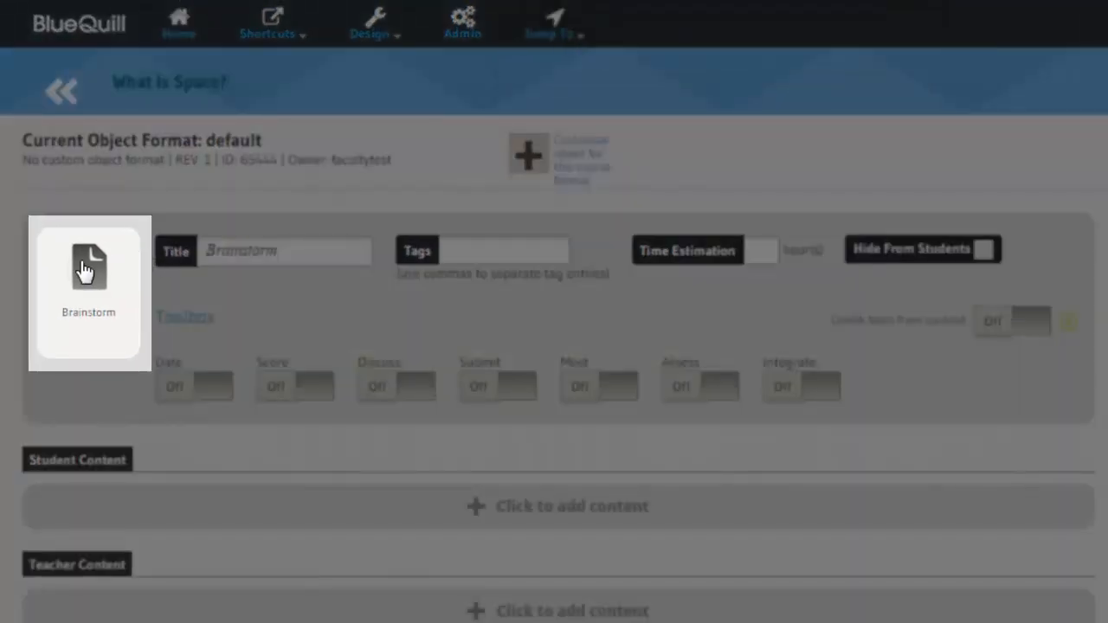
left_click(87, 270)
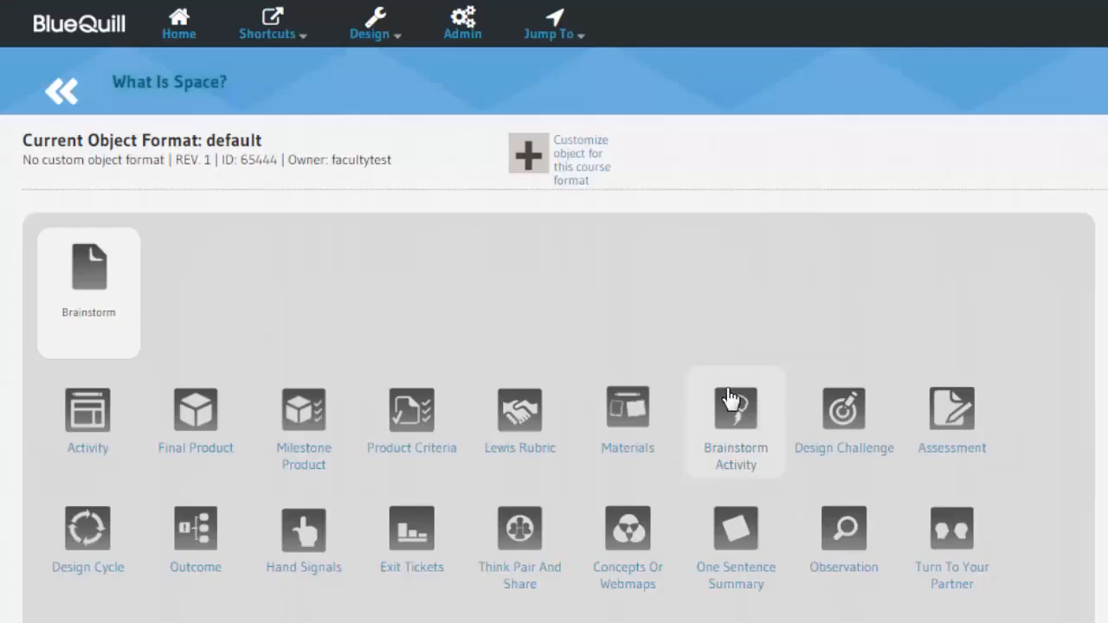
mouse_move(734, 430)
left_click(735, 456)
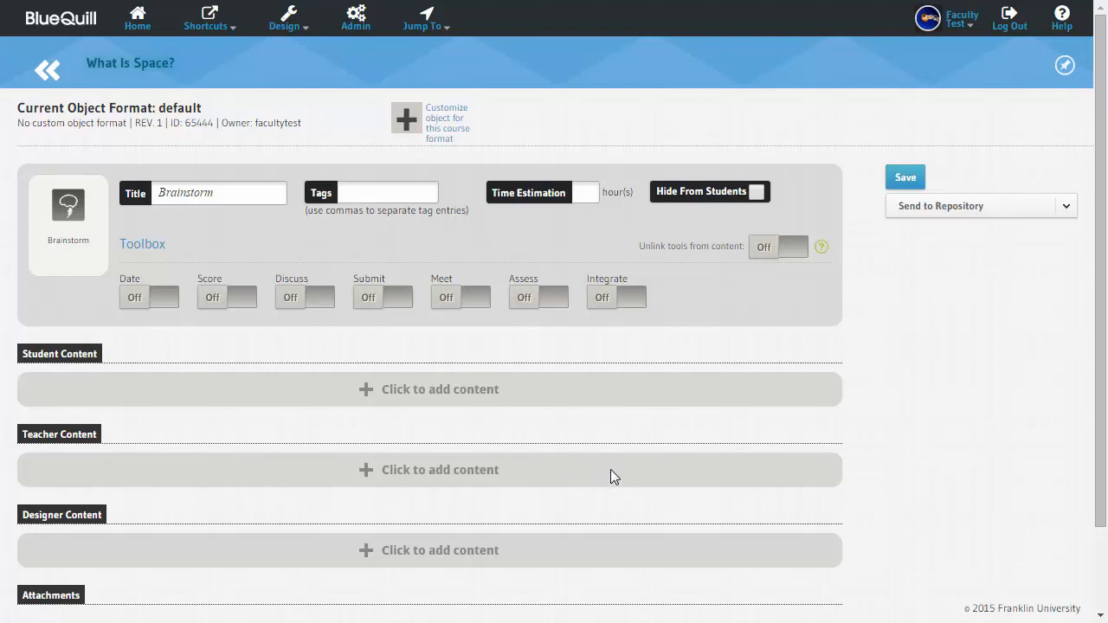
Step: Set the Brainstorm object's time estimation to 2 hours
left_click(453, 469)
left_click(587, 194)
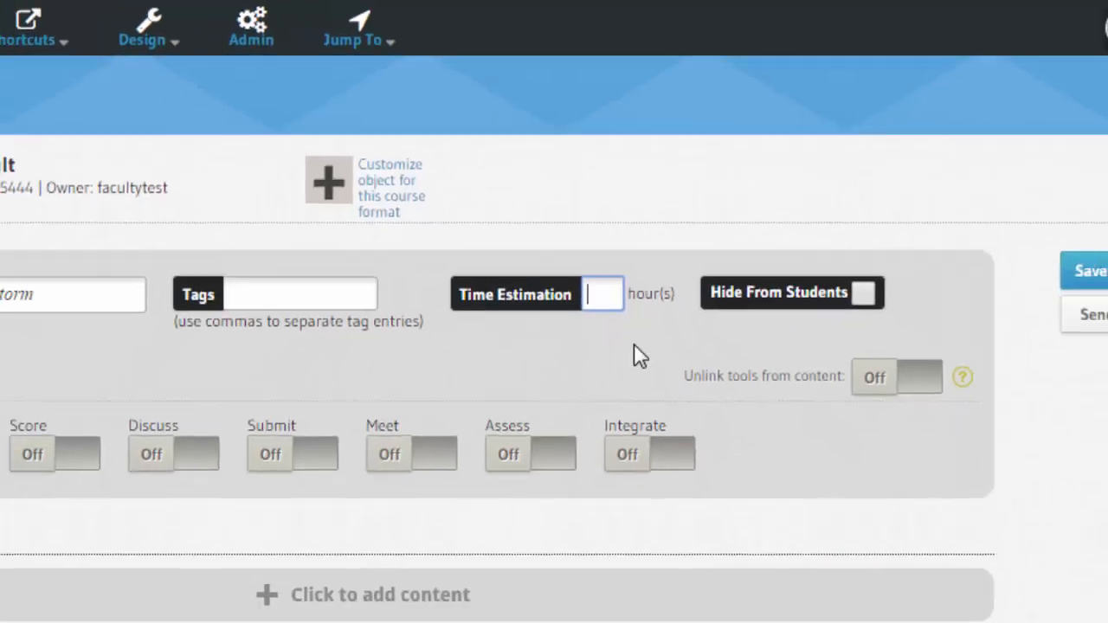
type("2")
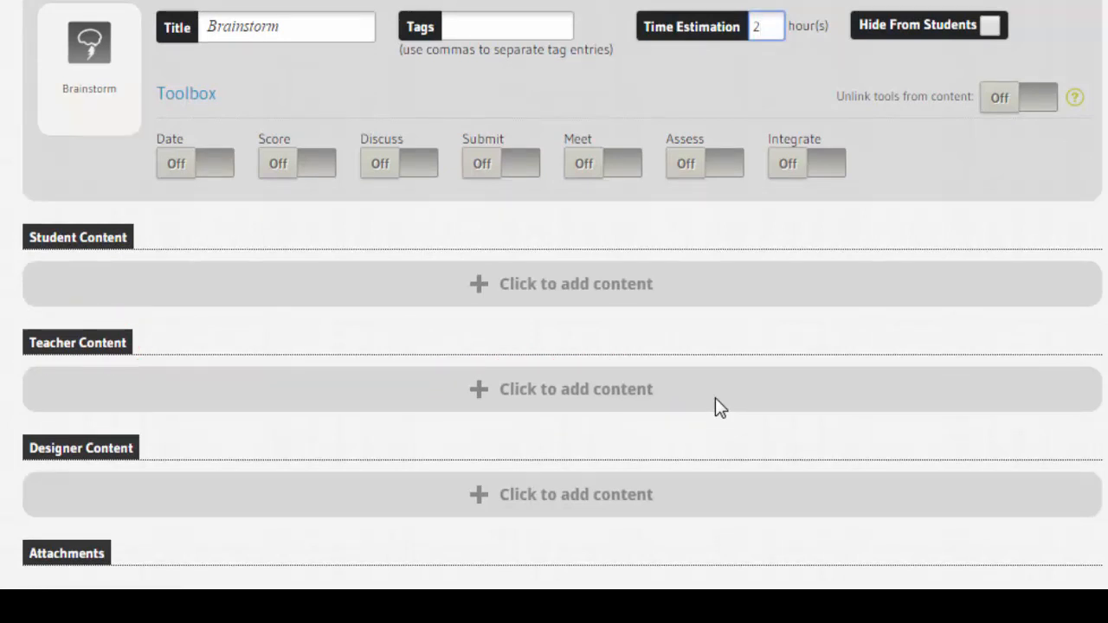
Step: Add teacher content about students brainstorming the universe's size, its measurement, units and comparison with familiar objects, and beginning or completing the Lewis Rubric
left_click(715, 397)
scroll(705, 416, "down", 3)
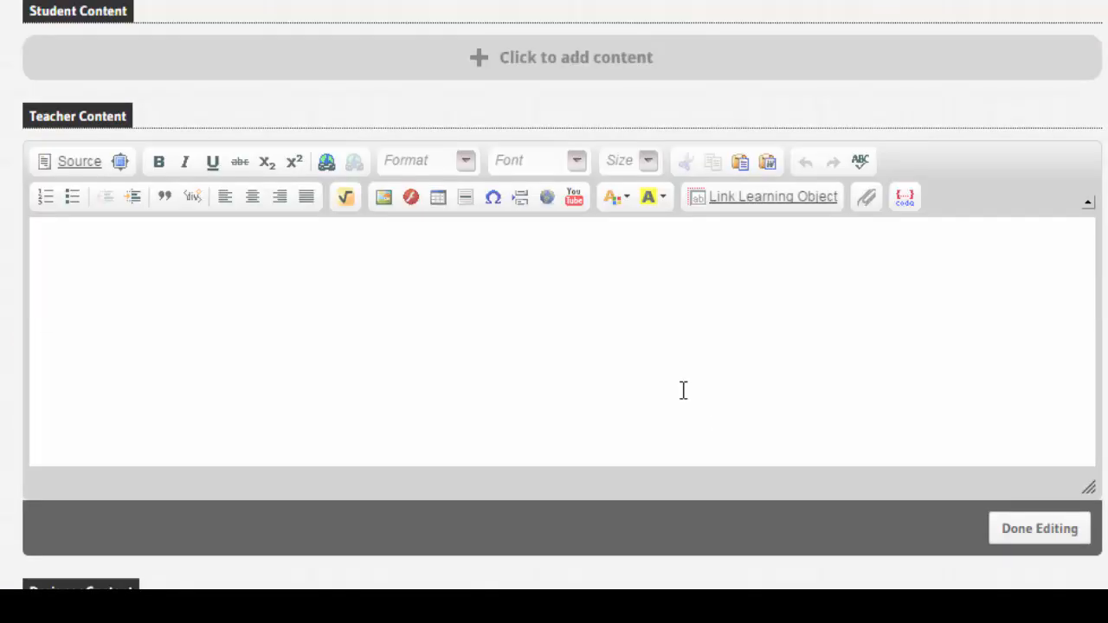
left_click(464, 296)
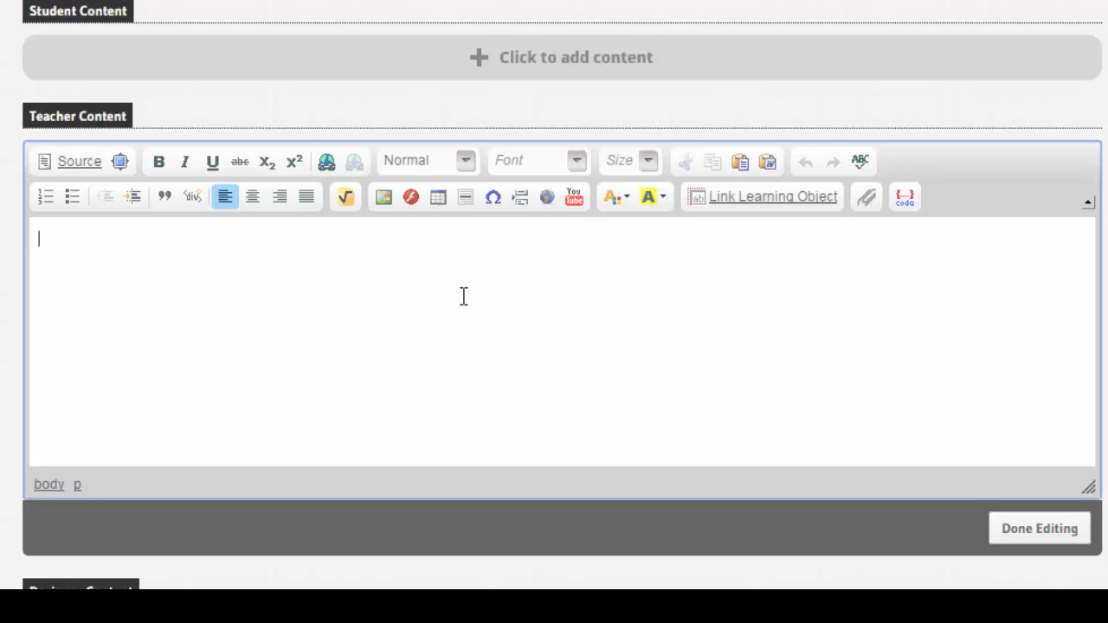
type("Students brainstorm the size of the universe. How do you measure it? What units of measurement are used? How does it compare with other objects we are familiar with? Begin or complete Lewis Rubric.")
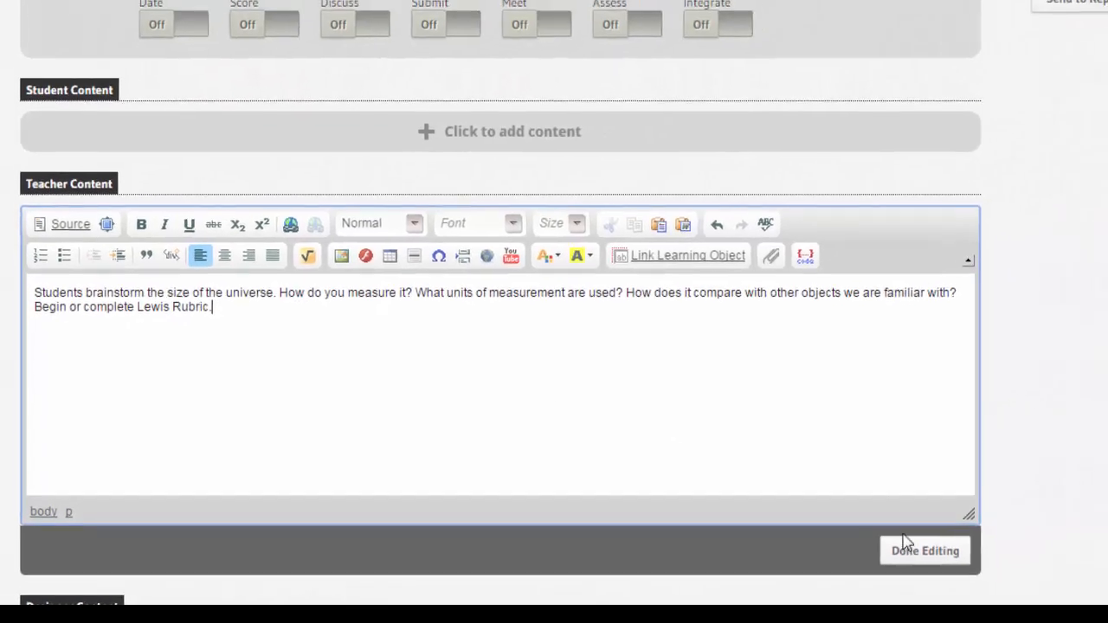
left_click(1040, 528)
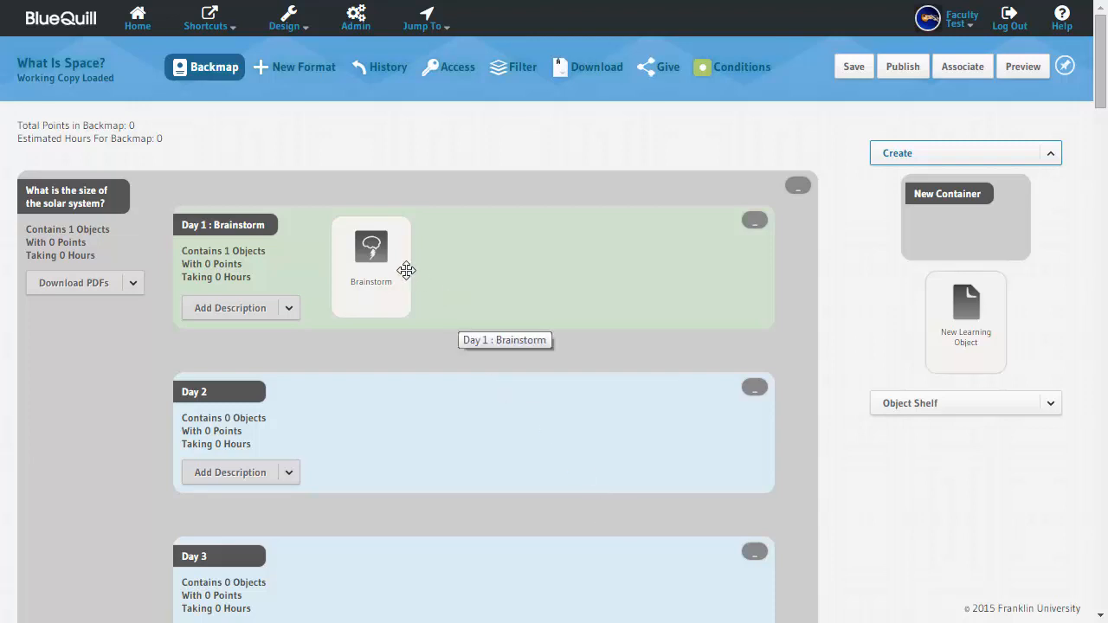
Step: Reopen the Brainstorm learning object from Day 1 and review its settings and icon choices
left_click(373, 249)
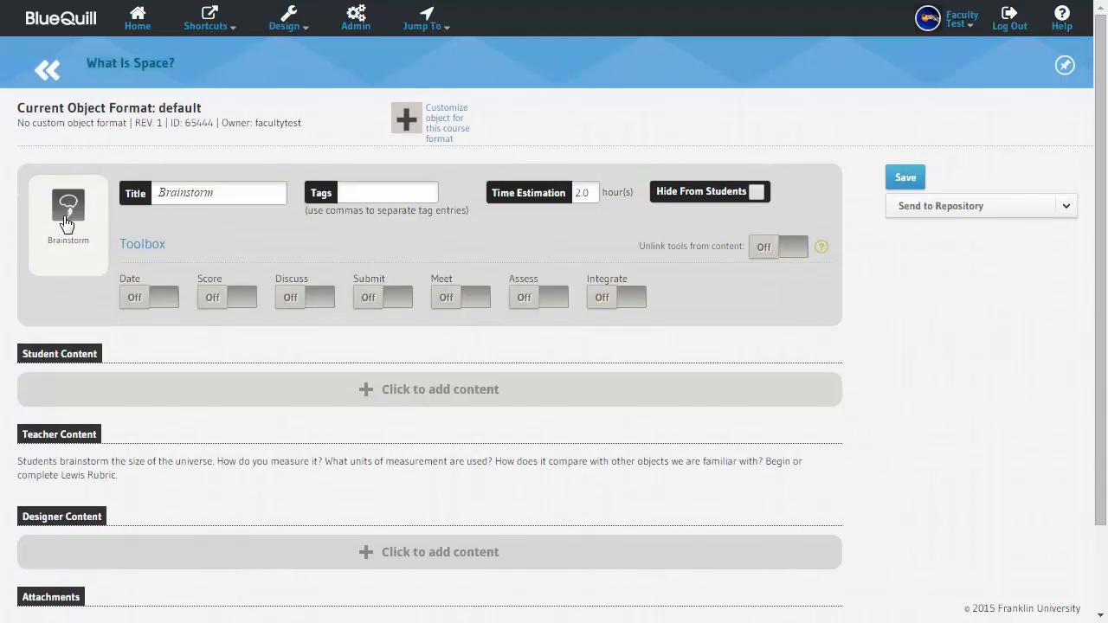
left_click(67, 224)
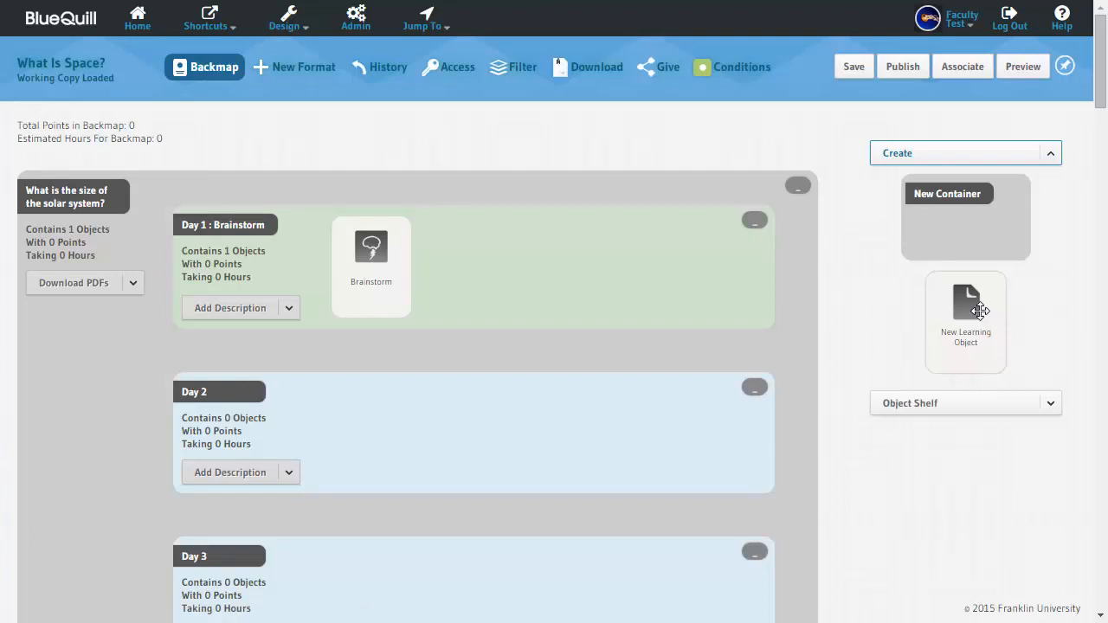
Step: Add a second learning object to the Day 1 : Brainstorm container and name it "Brainstorm Ideas"
left_click_drag(979, 311, 450, 260)
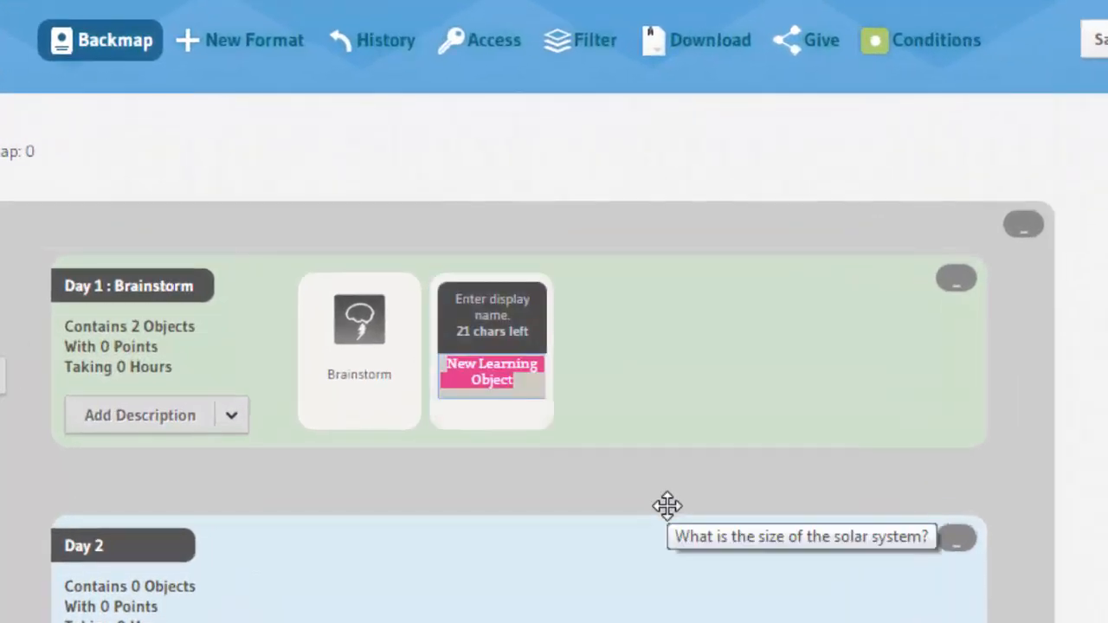
type("Br")
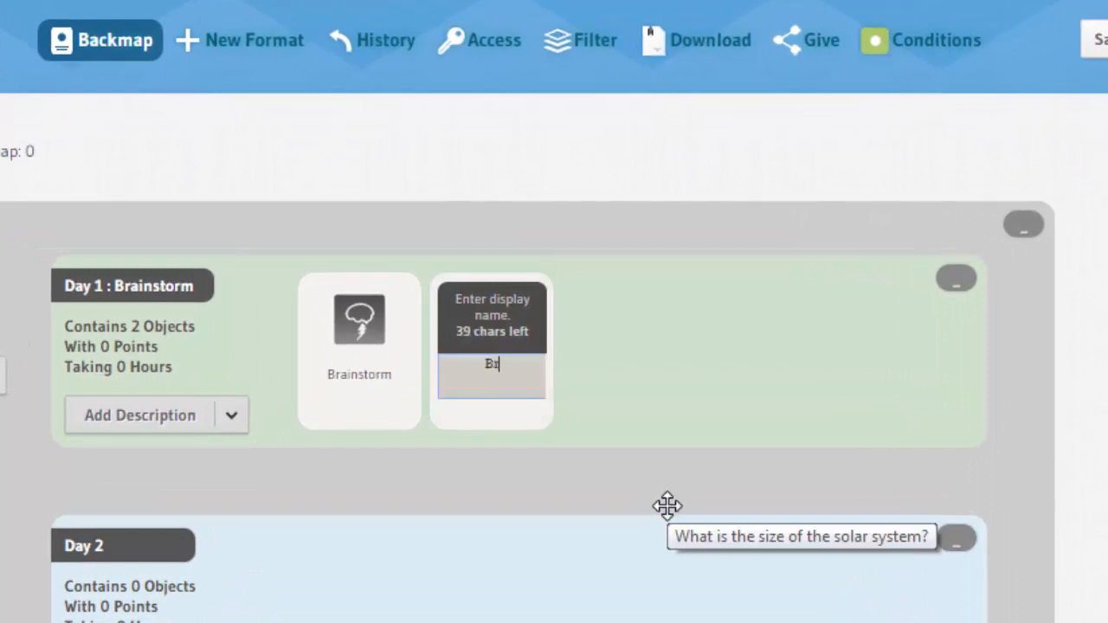
type("ainstorm Ideas")
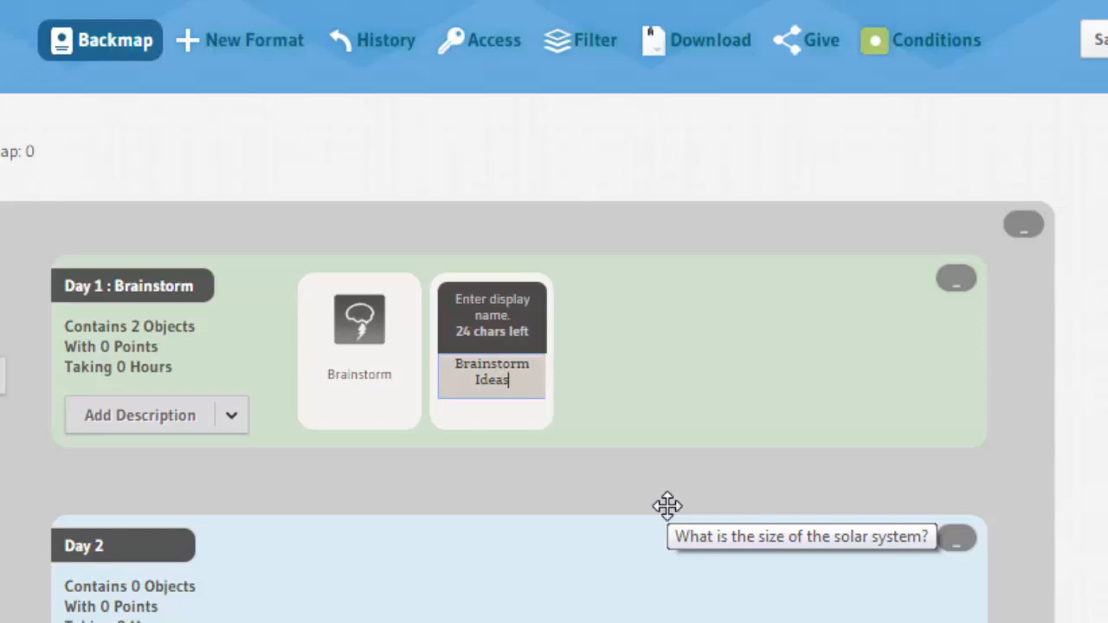
key("Return")
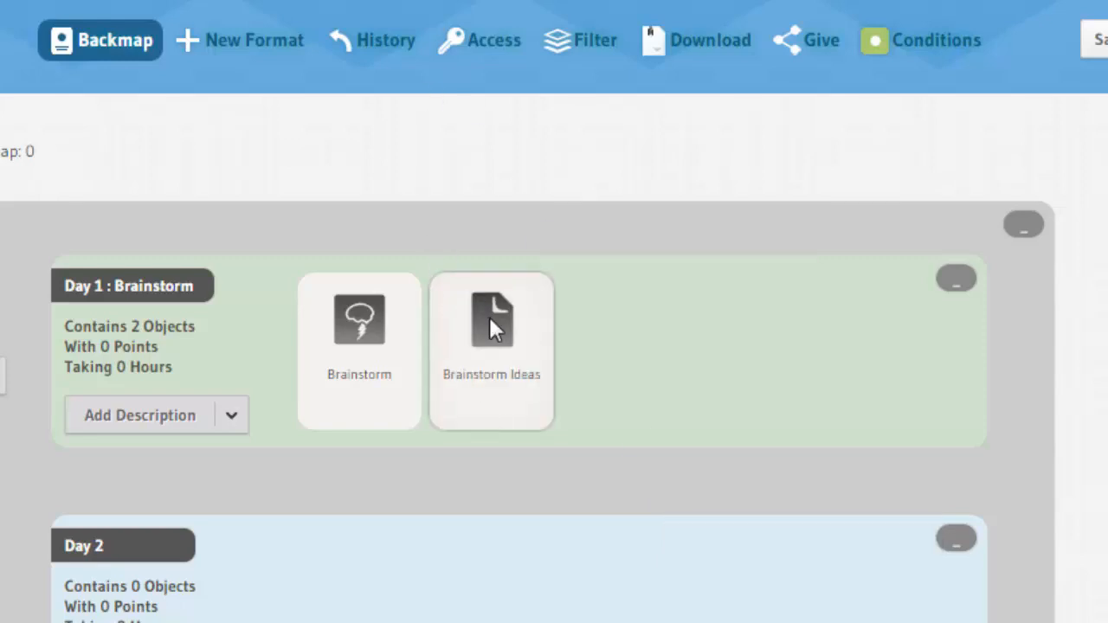
Step: Give the Brainstorm Ideas object the Milestone Product icon, save it and return to the backmap
left_click(491, 327)
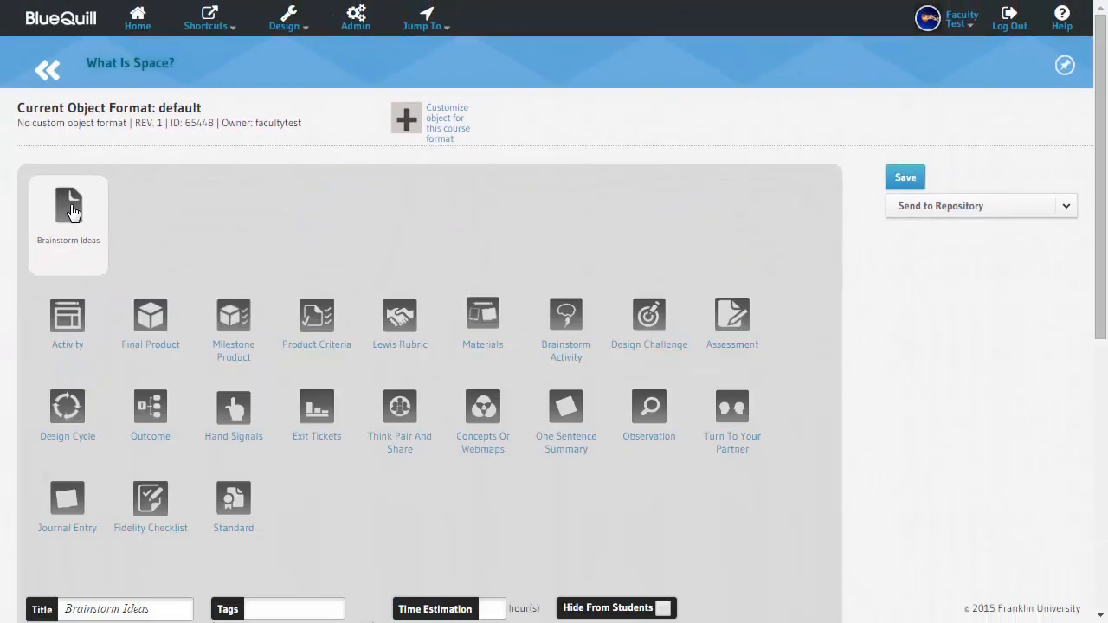
left_click(248, 352)
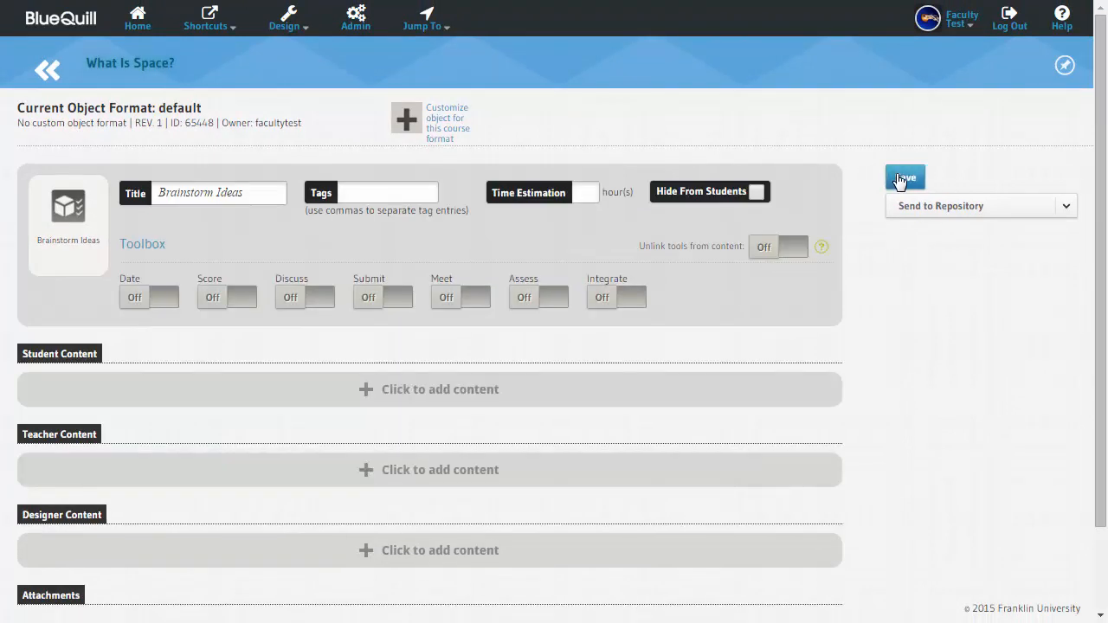
left_click(894, 180)
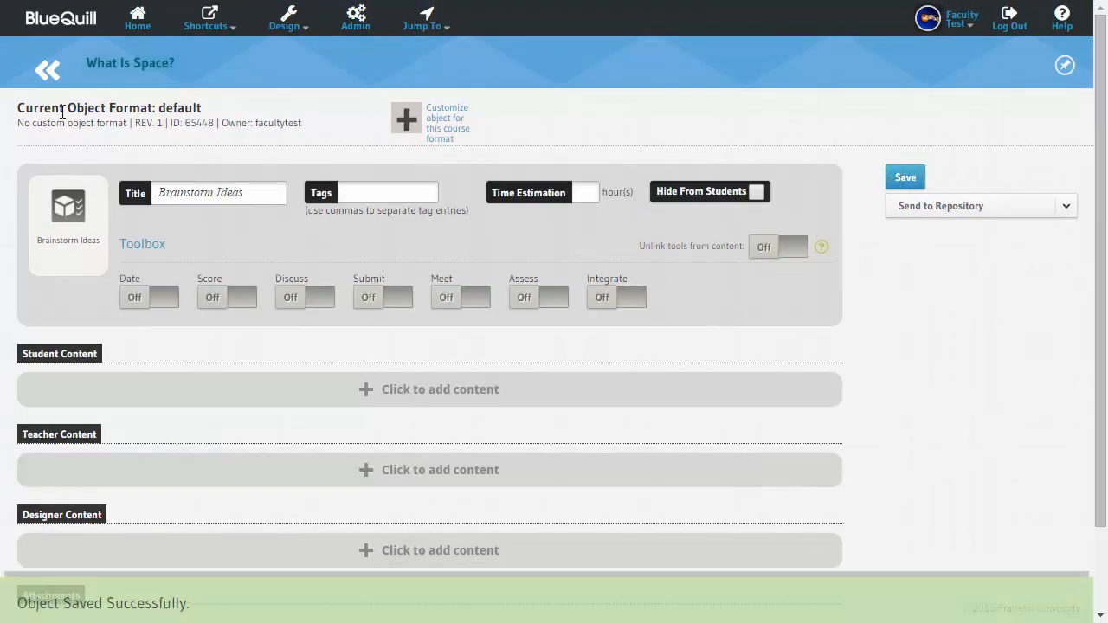
left_click(47, 84)
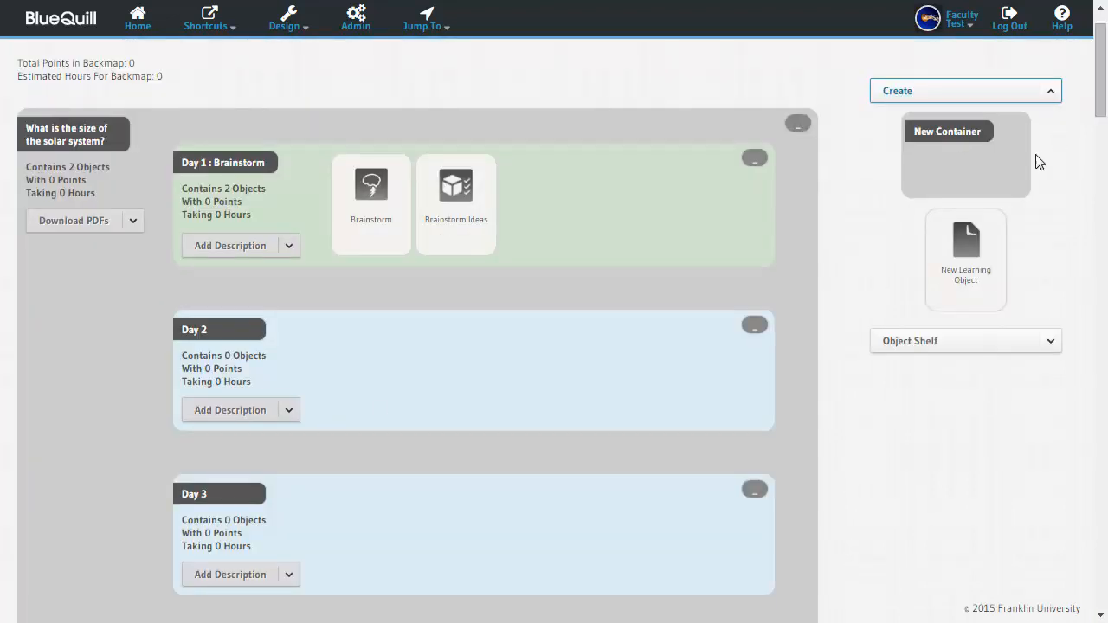
Step: Add a third learning object to the Day 1 : Brainstorm container and name it "Materials"
left_click_drag(966, 242, 649, 186)
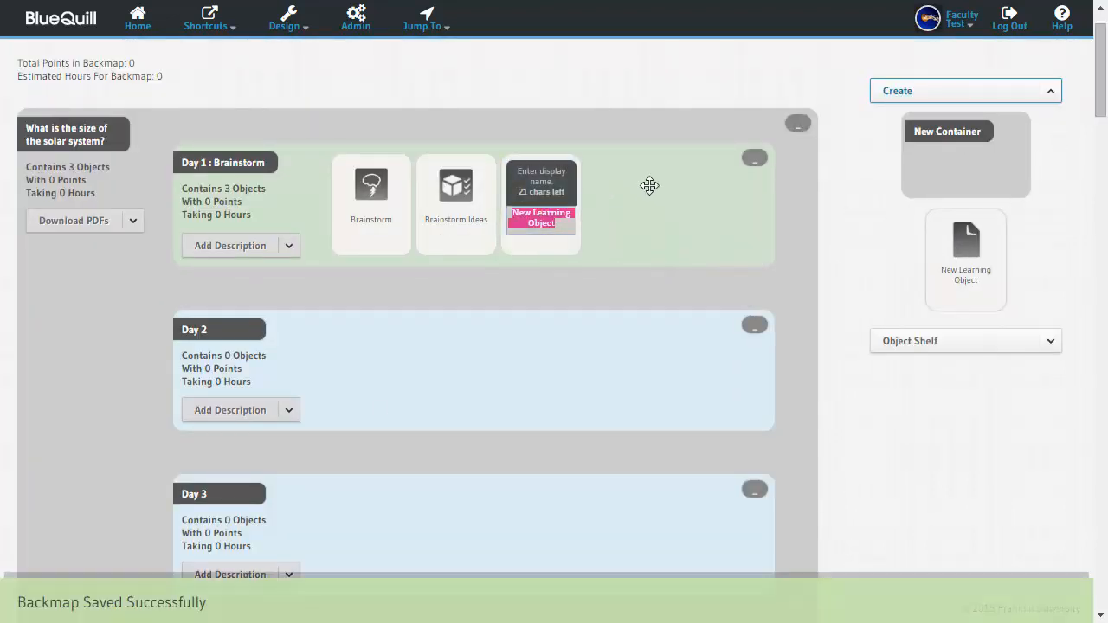
type("Materials")
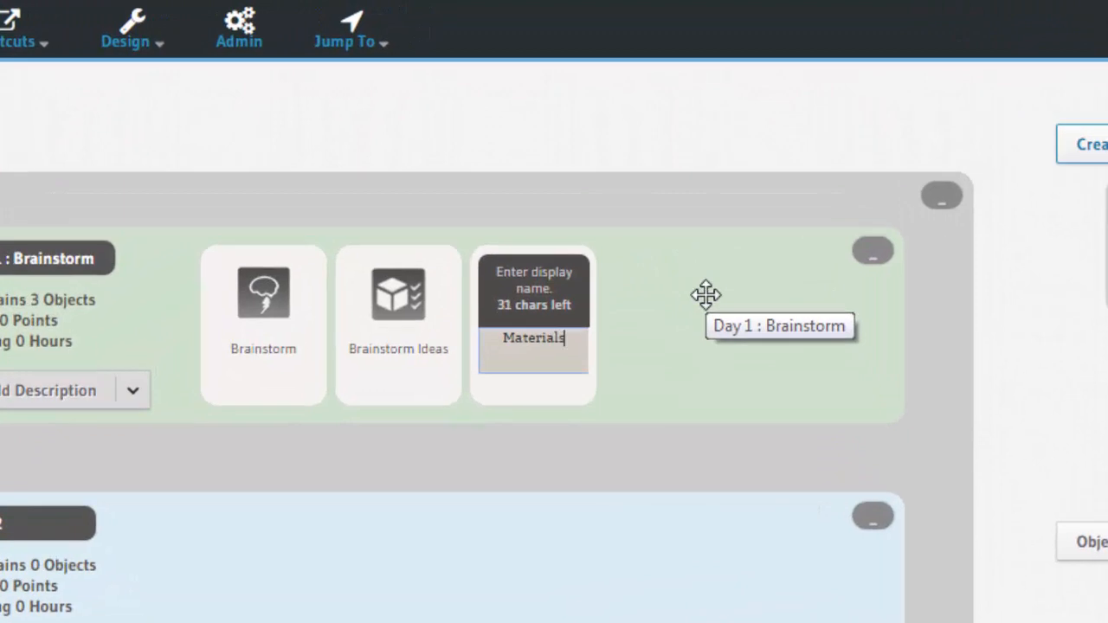
key("Return")
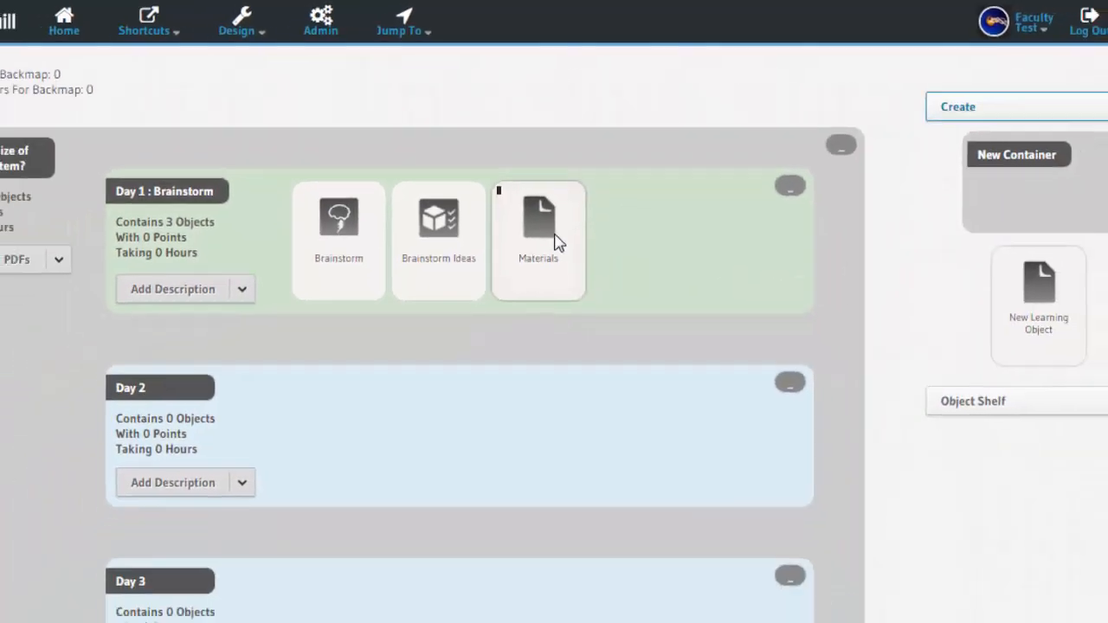
Step: Open the Materials learning object and assign it the Materials icon
left_click(558, 313)
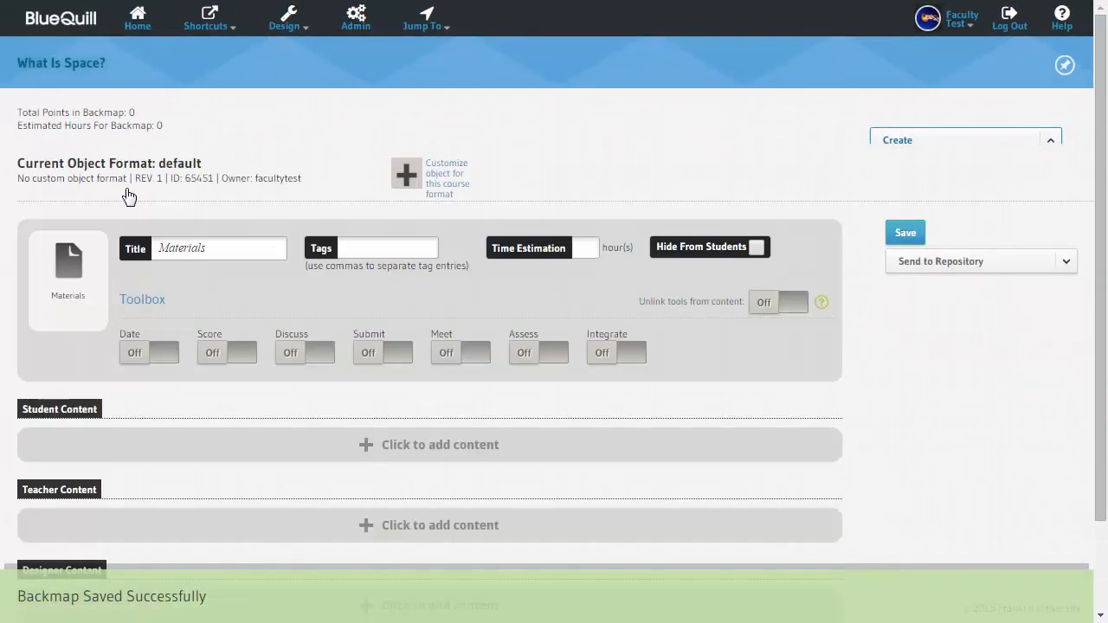
left_click(57, 221)
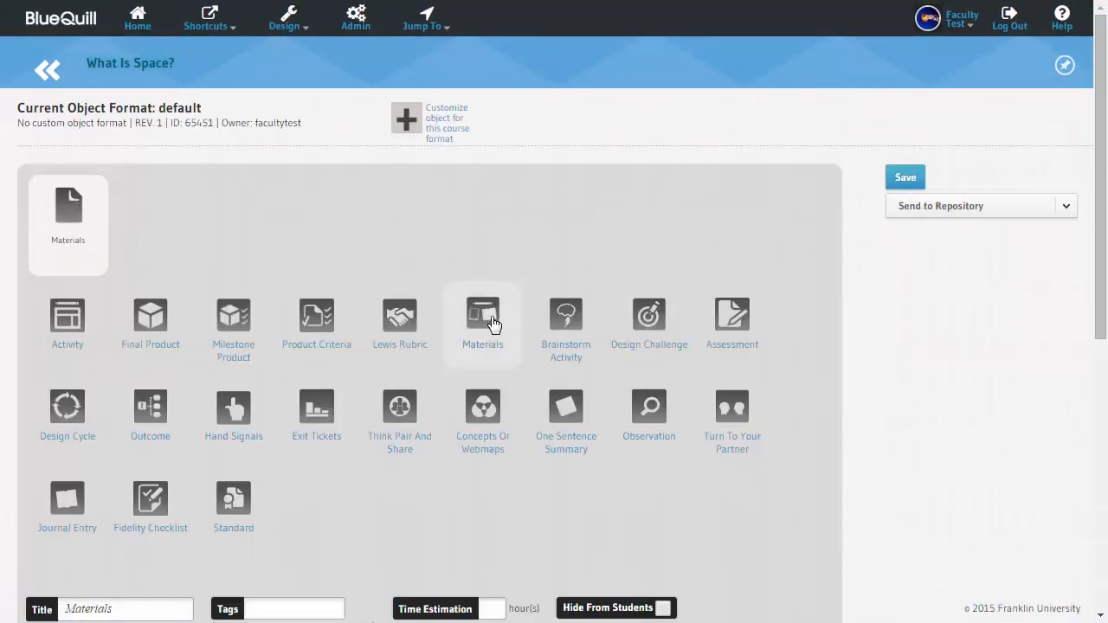
left_click(477, 358)
Step: Enter "whiteboard, Lewis Rubric form, pencil, paper" as the Materials object's teacher content, save it and return to the backmap
scroll(494, 403, "down", 3)
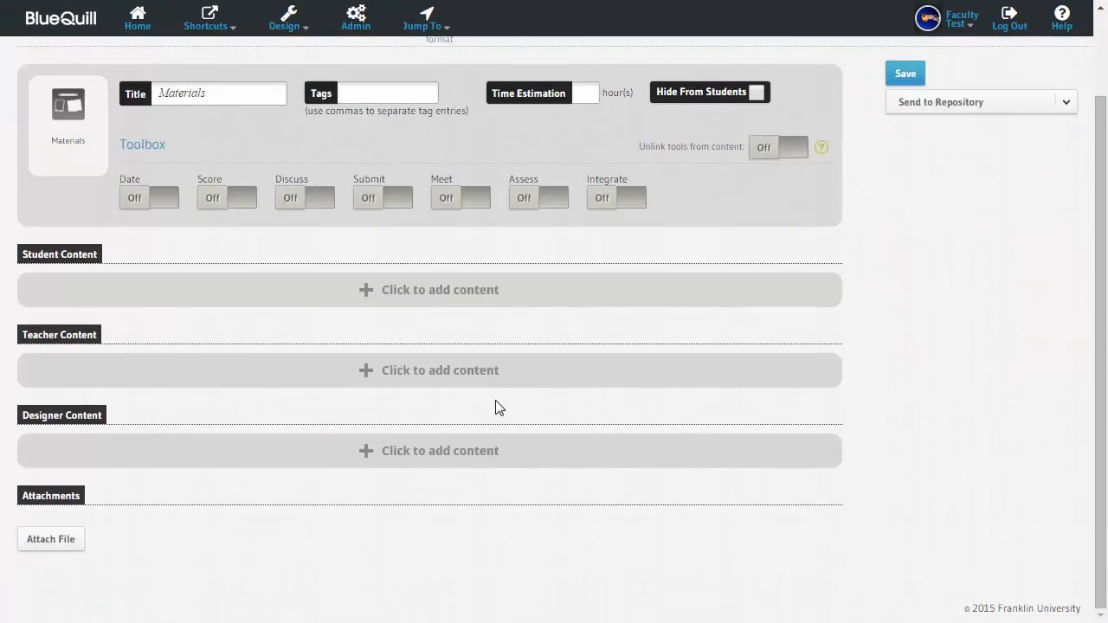
left_click(461, 365)
type("whiteboard, Lewis Rubric form, pencil, paper")
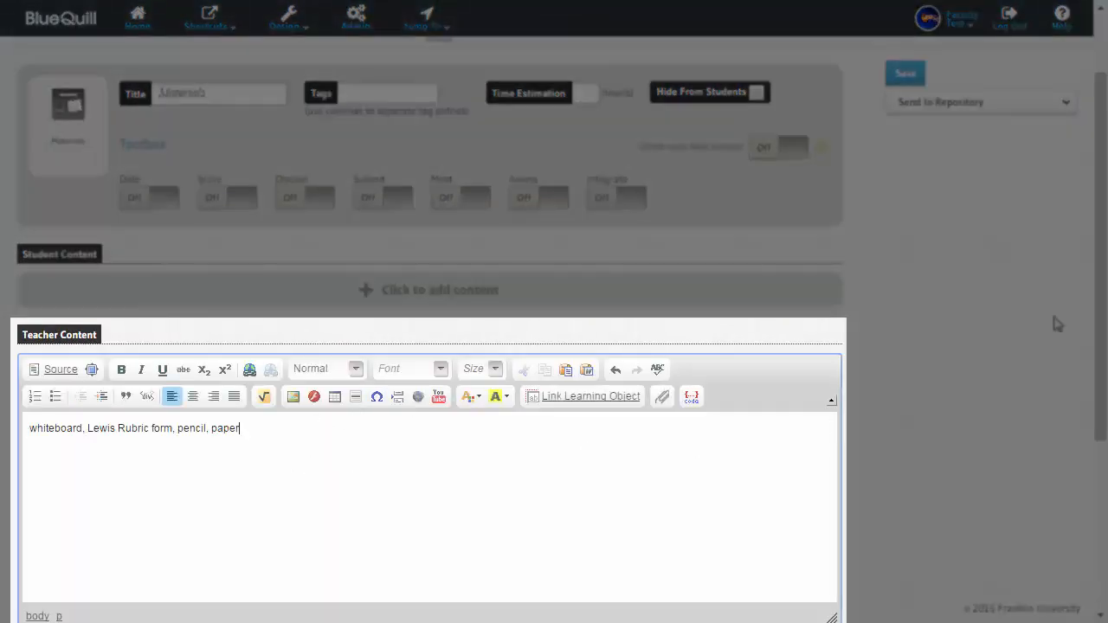
left_click(906, 74)
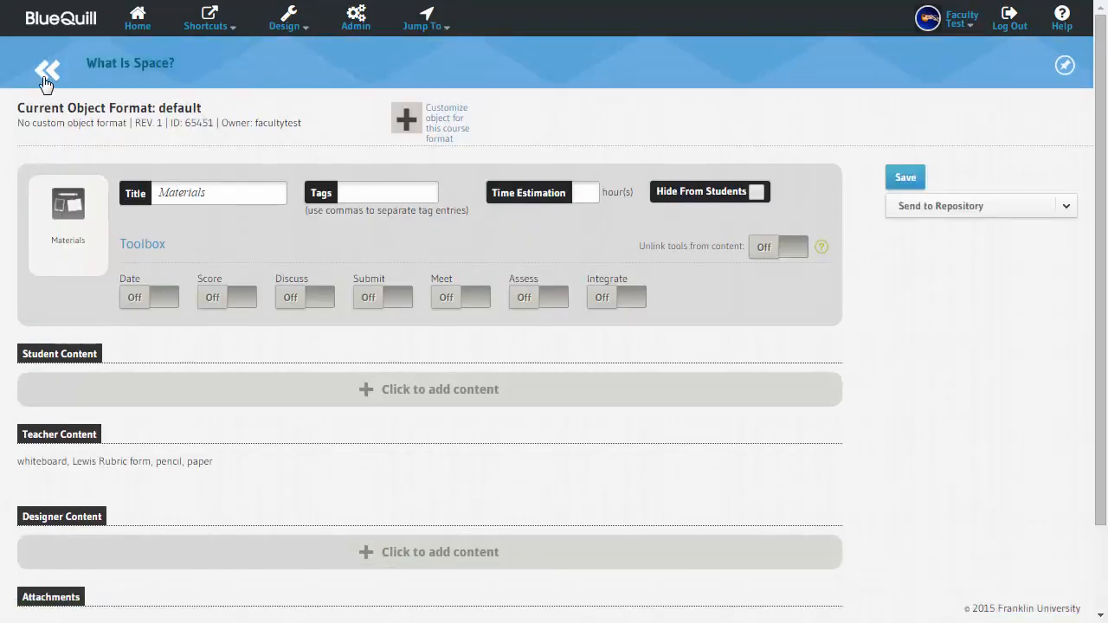
left_click(44, 76)
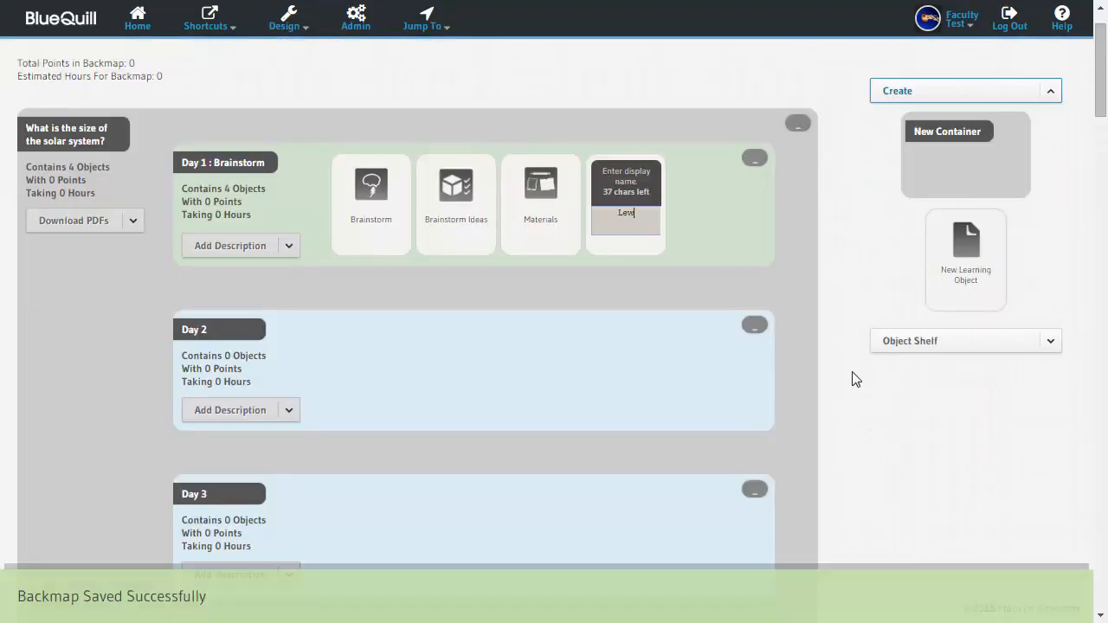
Step: Name the fourth Day 1 learning object "Lewis Rubric", give it the Lewis Rubric icon and save it
type("Rubric")
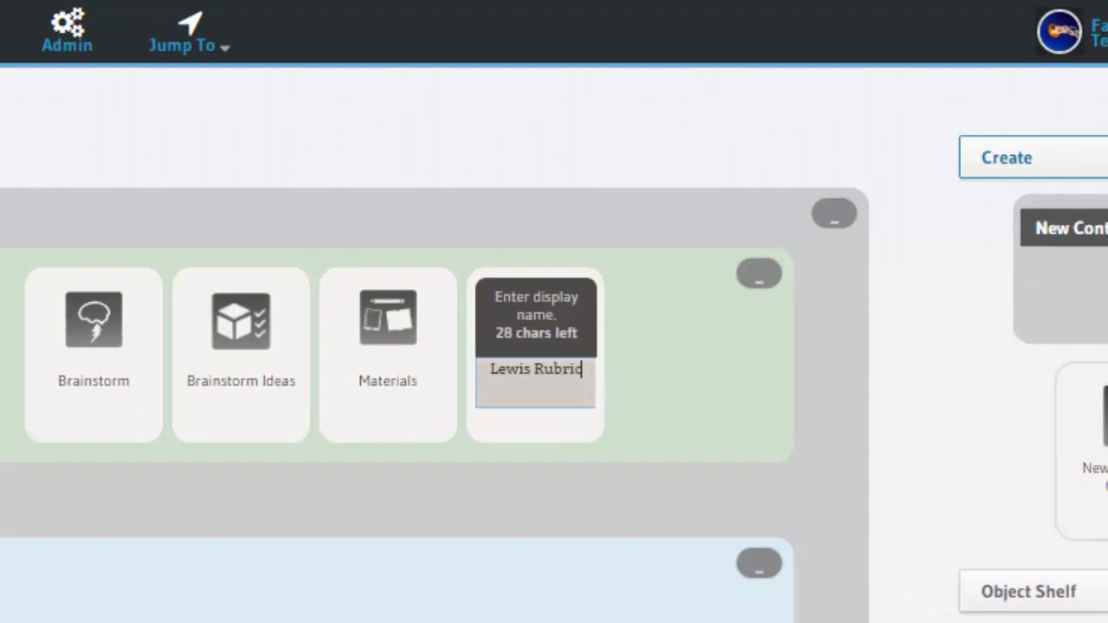
key("Return")
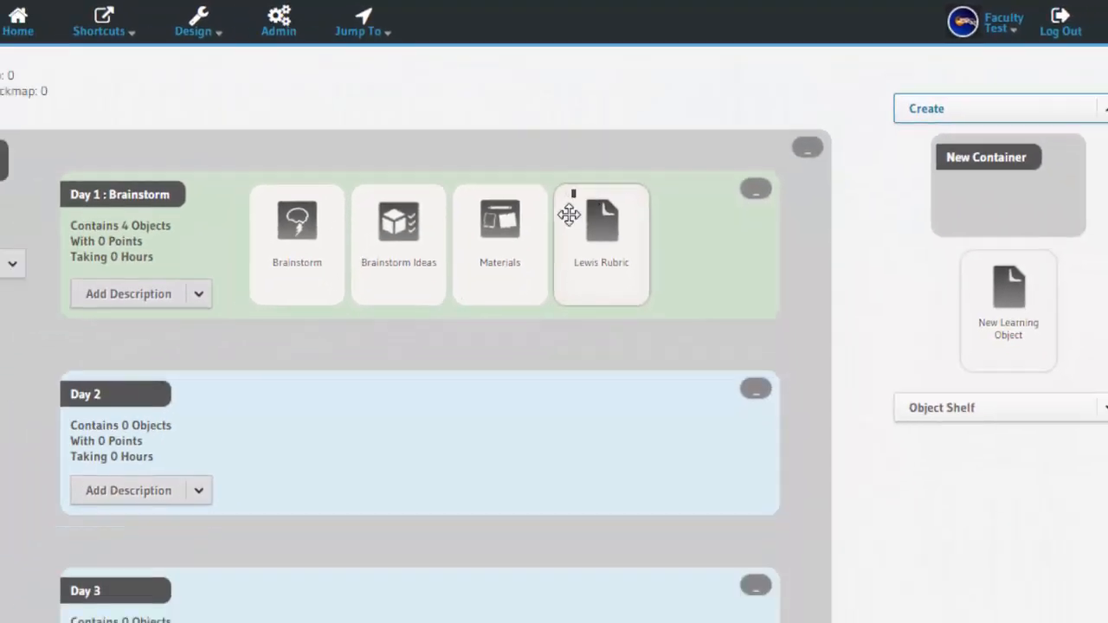
left_click(510, 316)
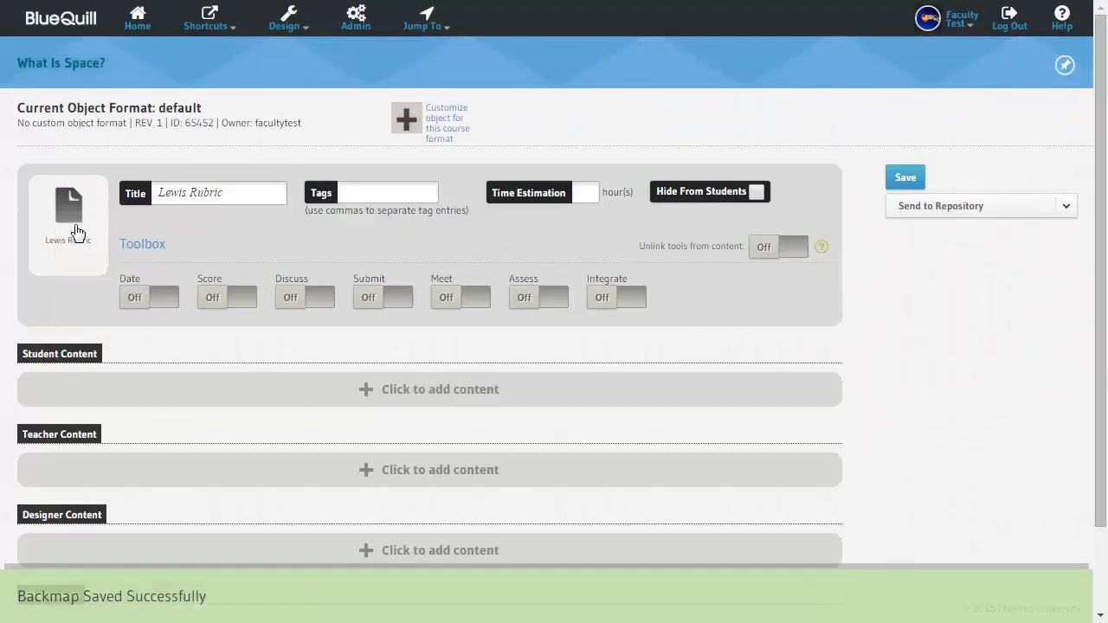
left_click(63, 212)
left_click(415, 336)
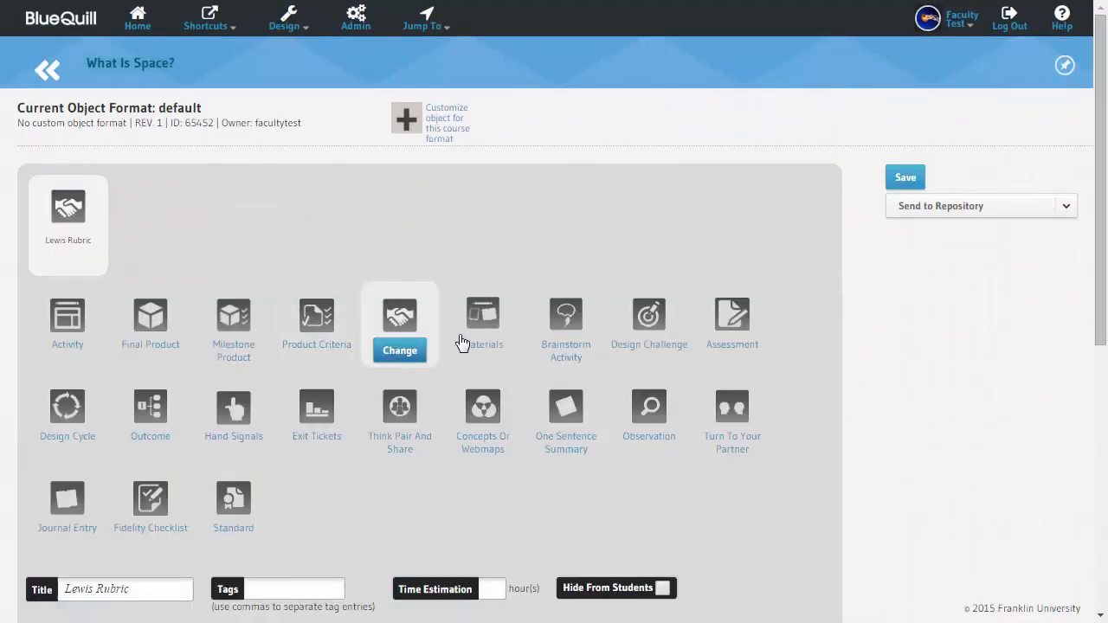
left_click(907, 178)
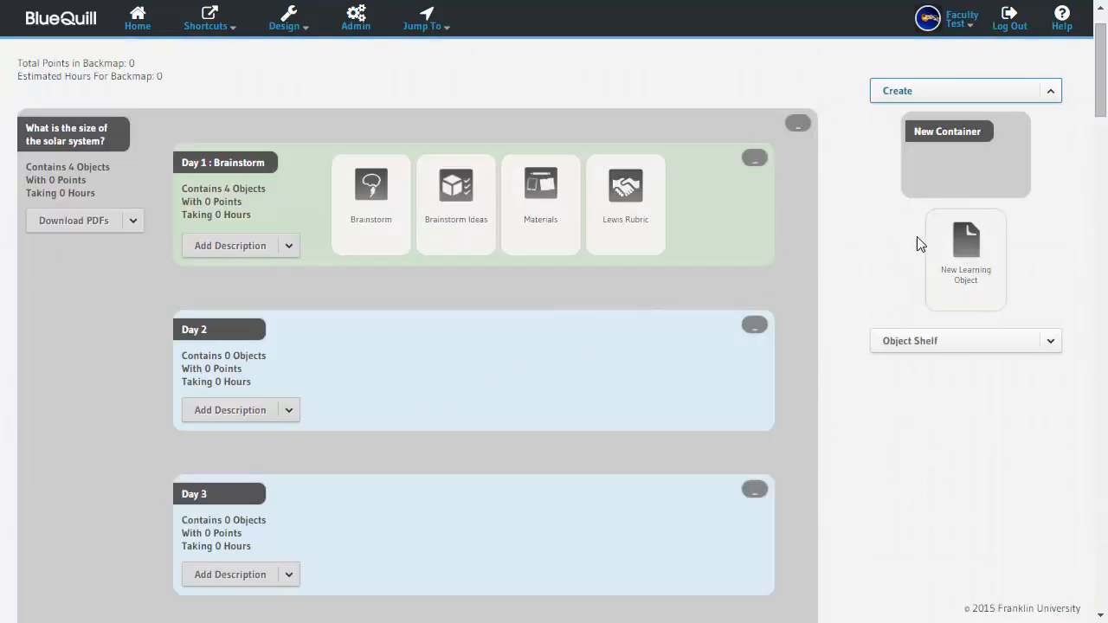
Step: Add a learning object named "Exit Tickets" to the Day 1 : Brainstorm container, give it the Exit Tickets icon and save it
left_click_drag(961, 243, 674, 275)
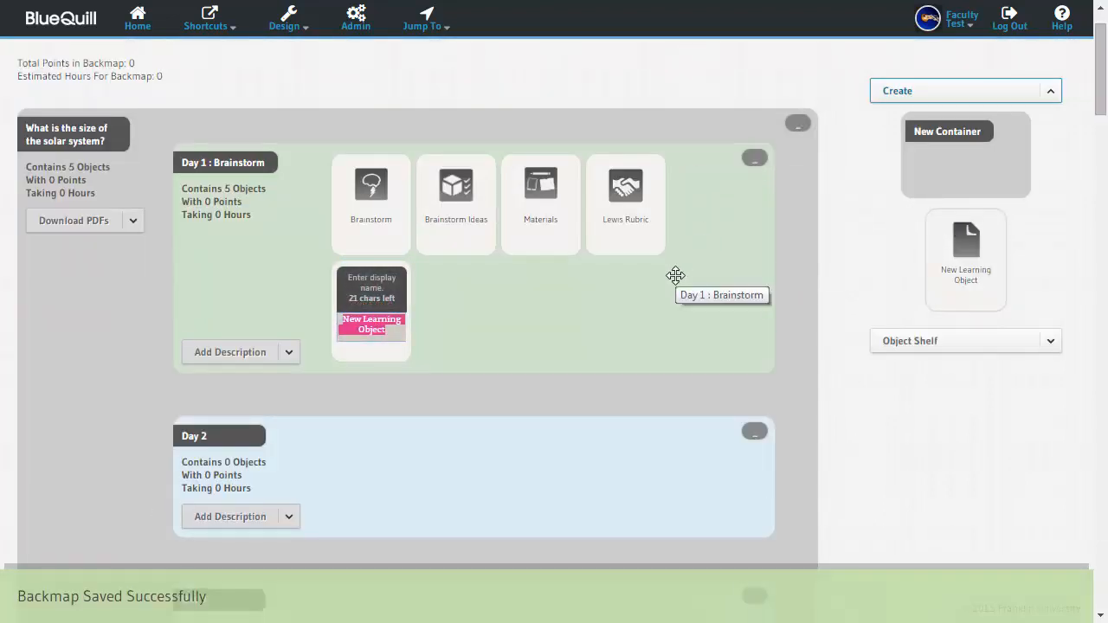
type("Exit Tickets")
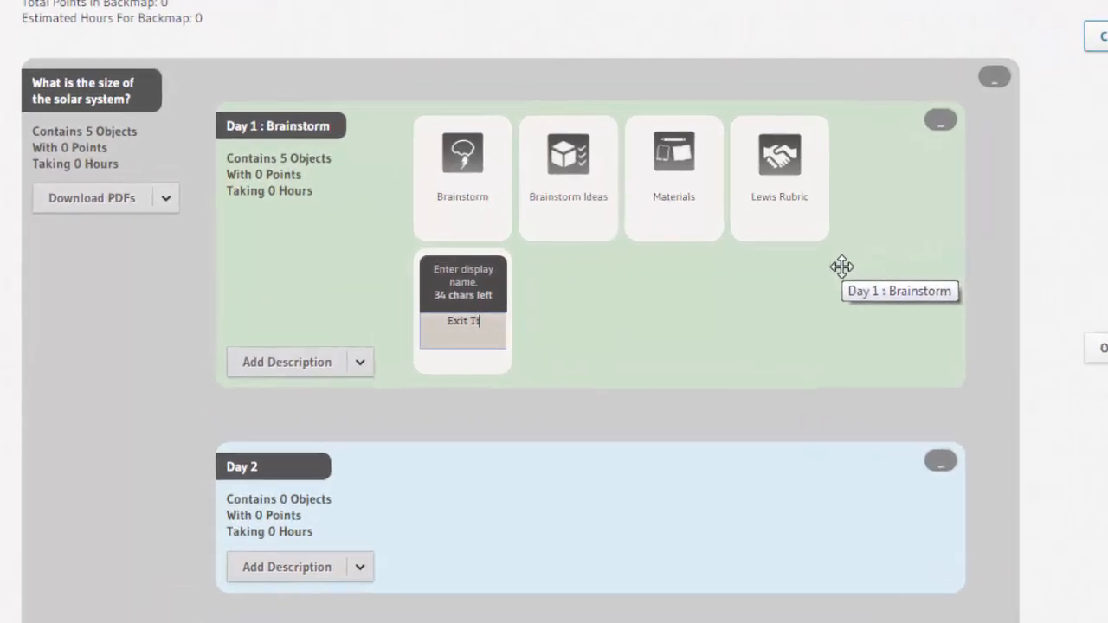
key("Return")
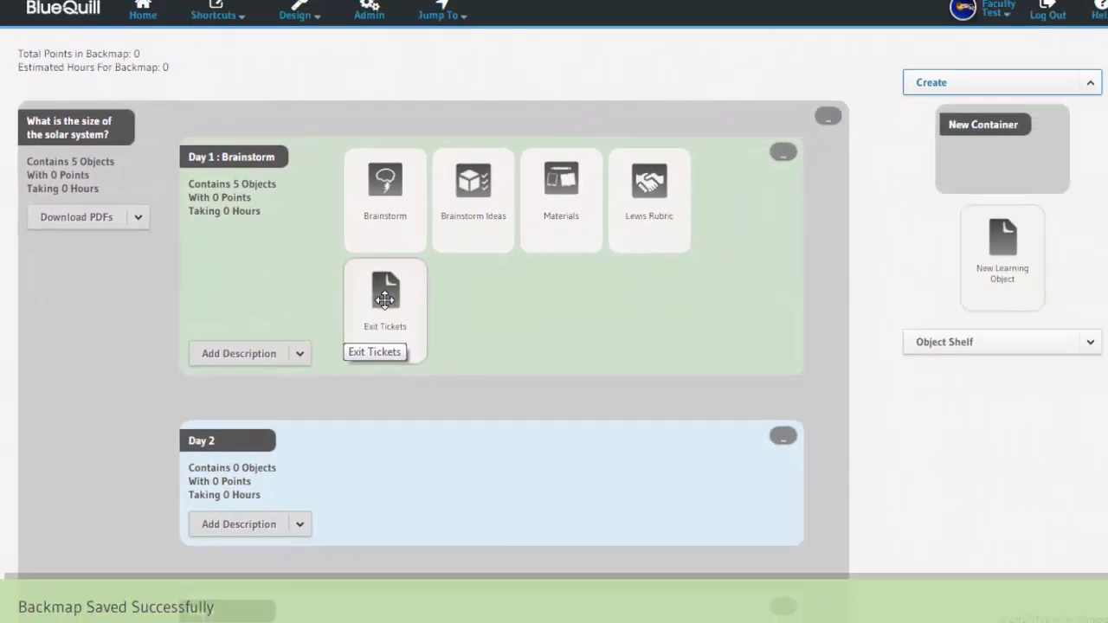
left_click(491, 299)
left_click(72, 212)
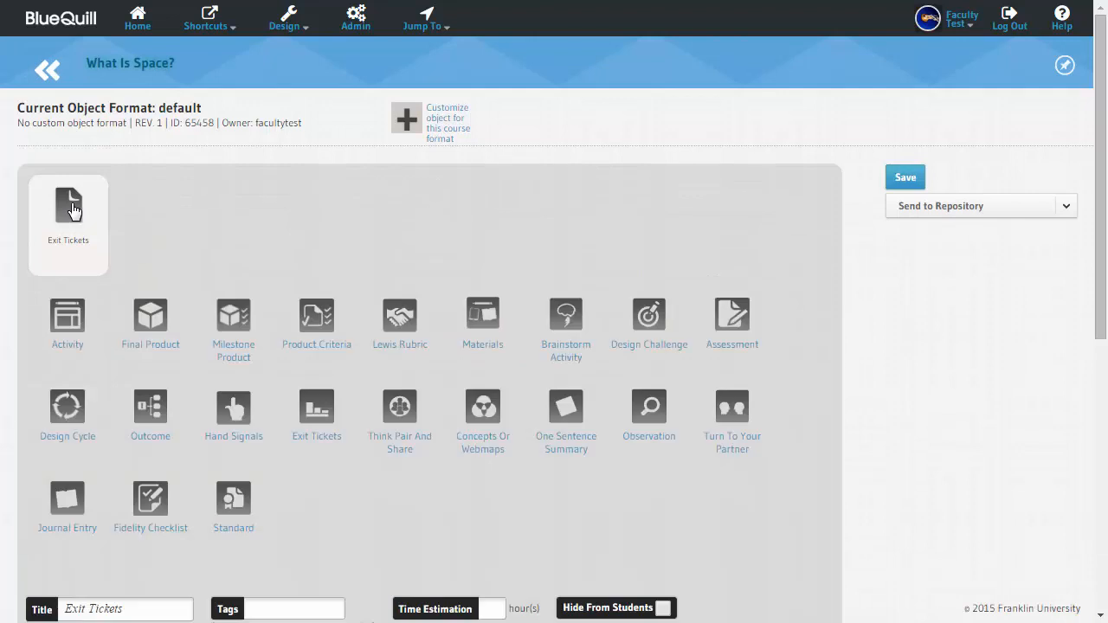
left_click(317, 443)
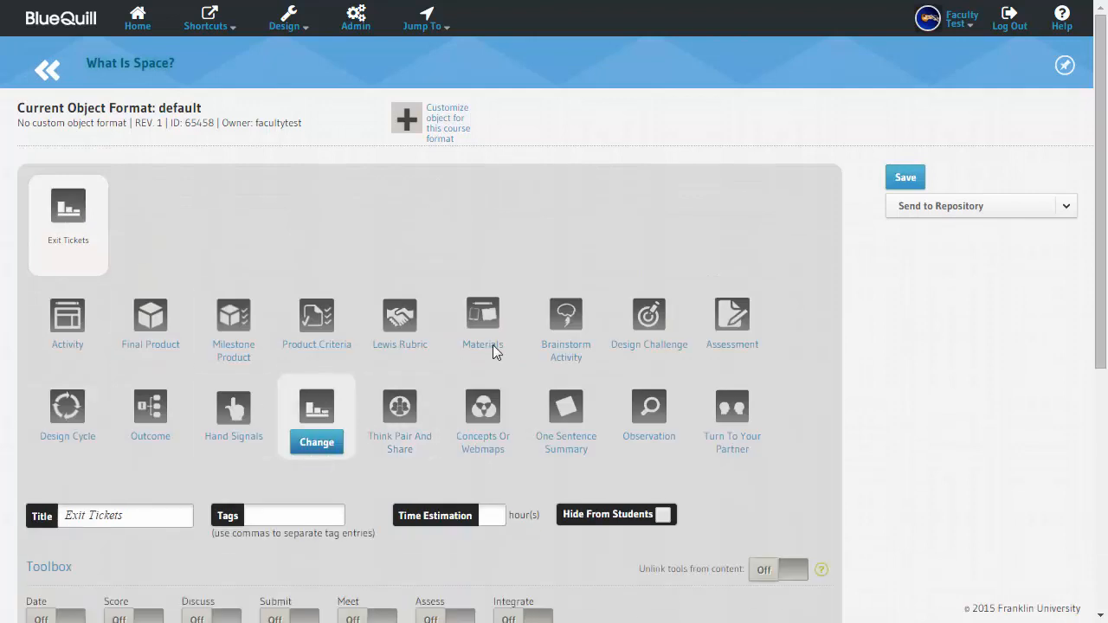
left_click(905, 182)
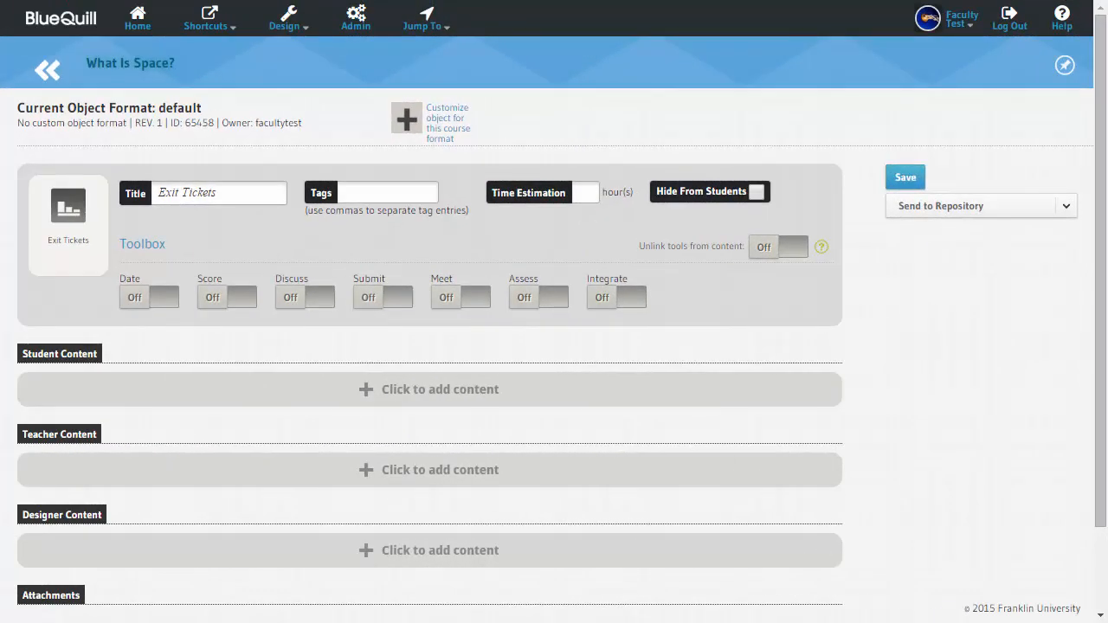
Step: Try the Assessment icon on the Exit Tickets learning object and return to the backmap without saving
left_click(73, 194)
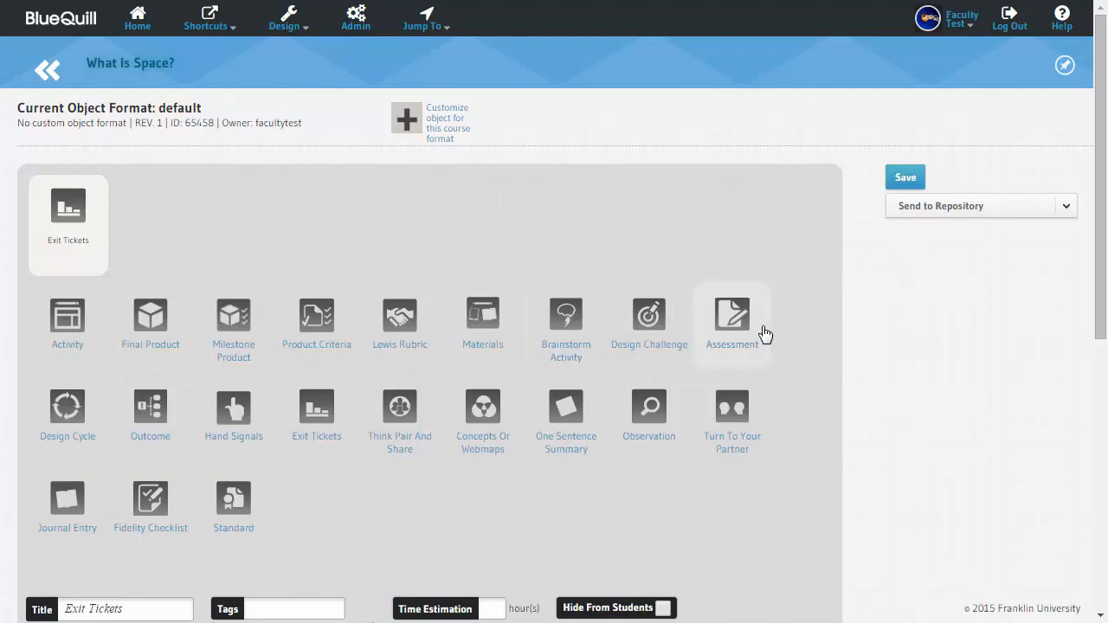
left_click(733, 355)
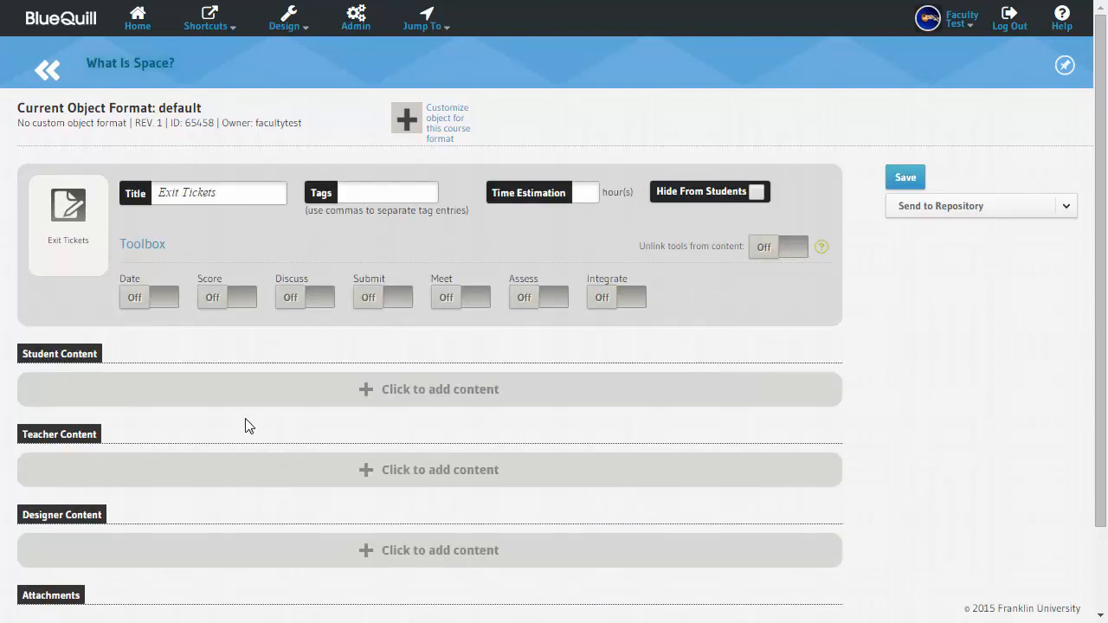
left_click(47, 71)
Step: Rename the Exit Tickets learning object in the Day 1 : Brainstorm container to "Custom assessment"
scroll(584, 390, "down", 3)
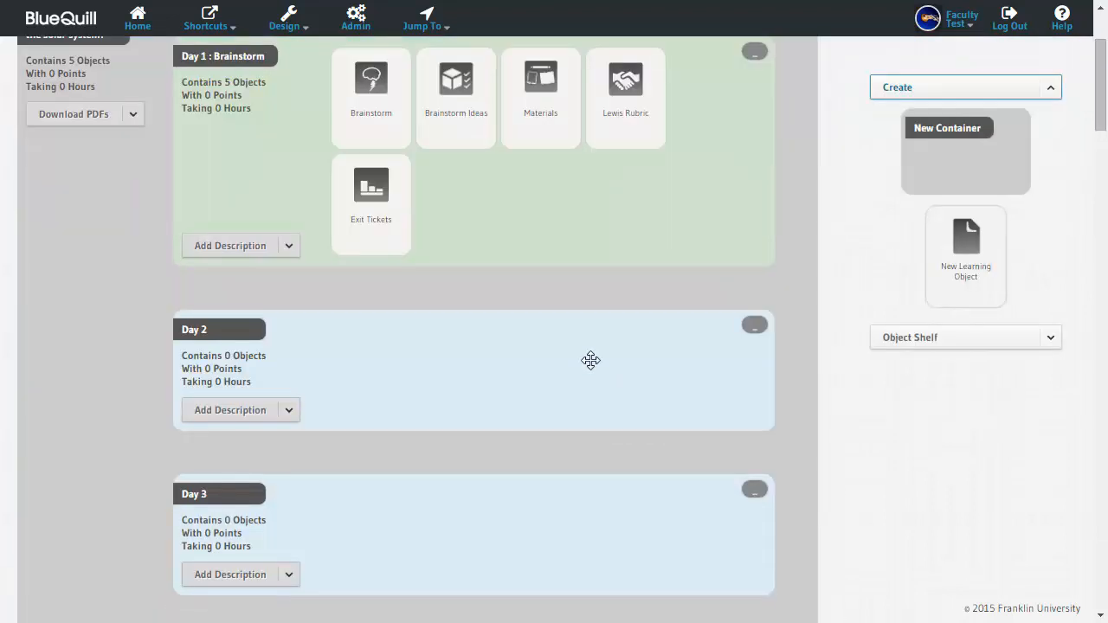
left_click(378, 227)
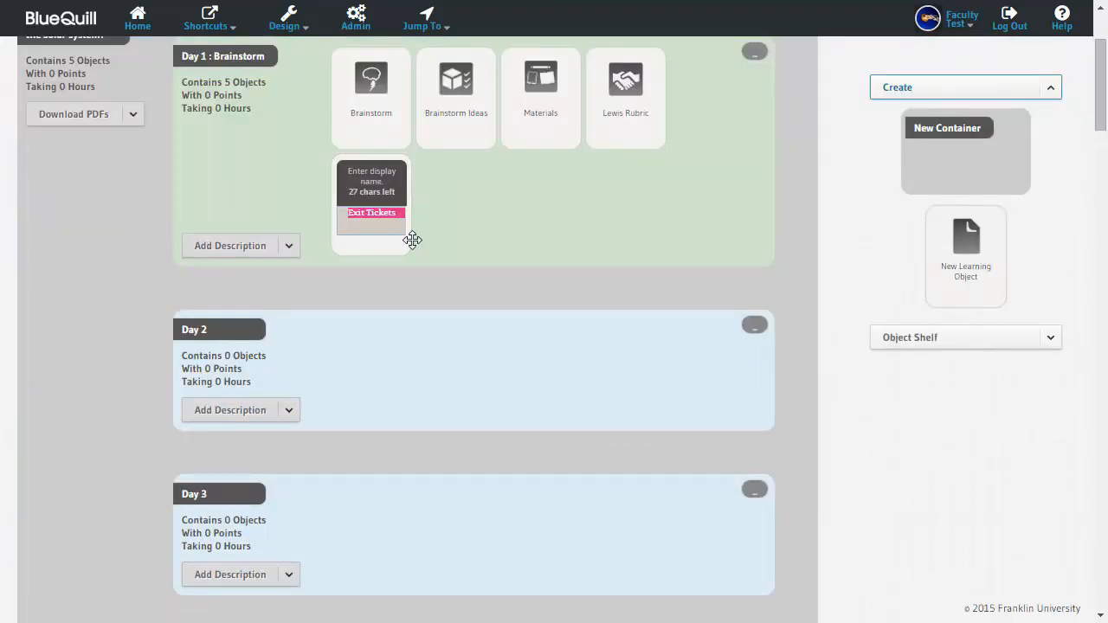
type("Custom assessment")
key("Return")
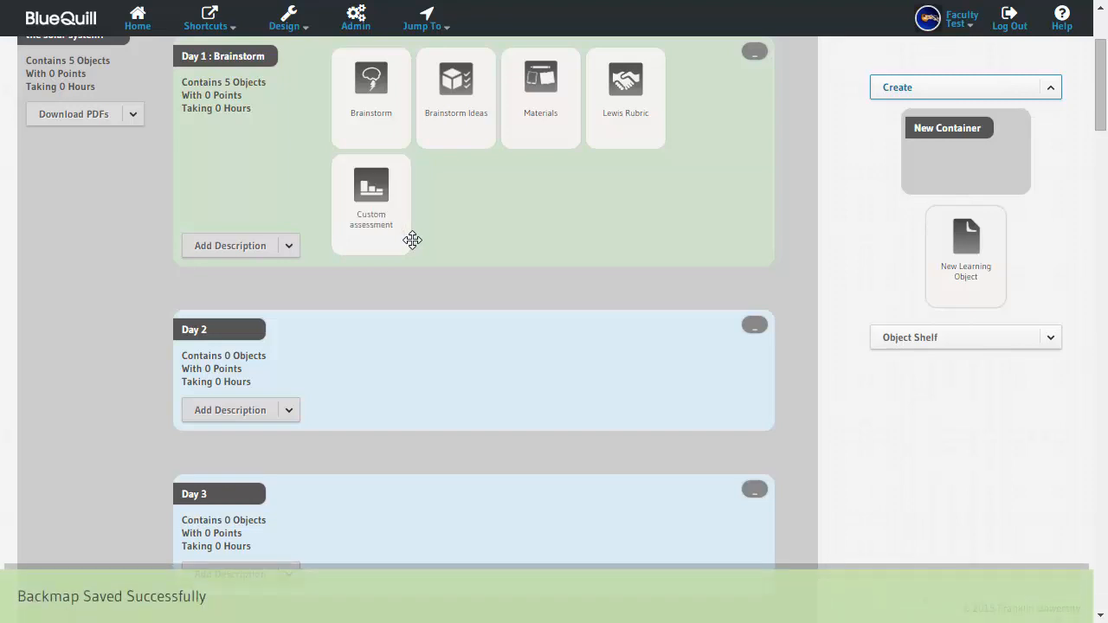
Step: Open the Custom assessment learning object and enter "This is where it will render" as its teacher content
left_click(378, 192)
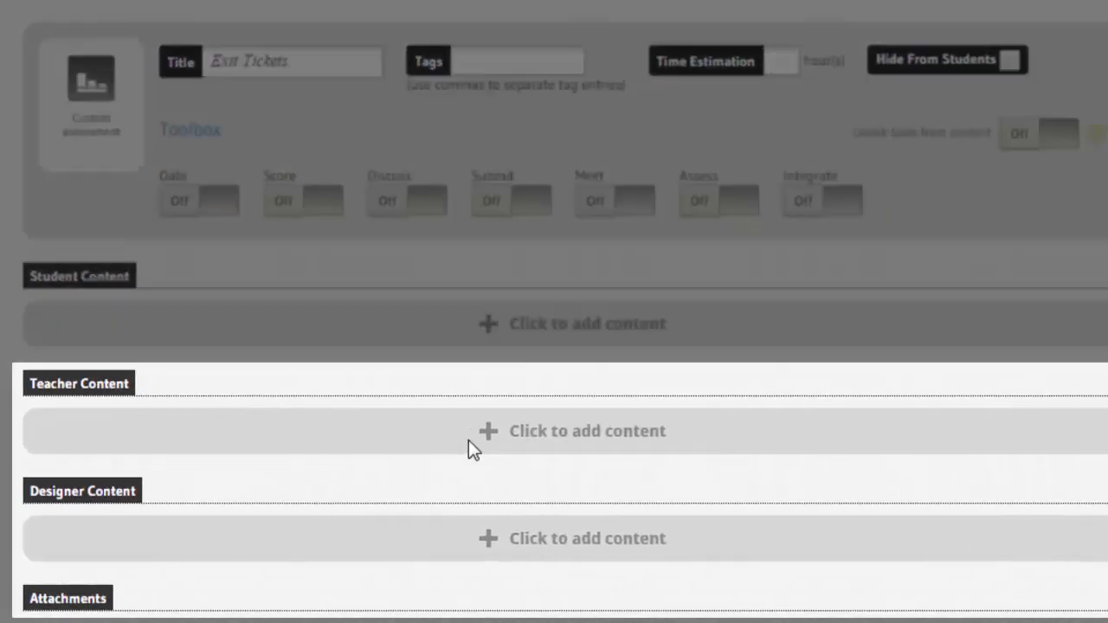
left_click(410, 453)
left_click(332, 544)
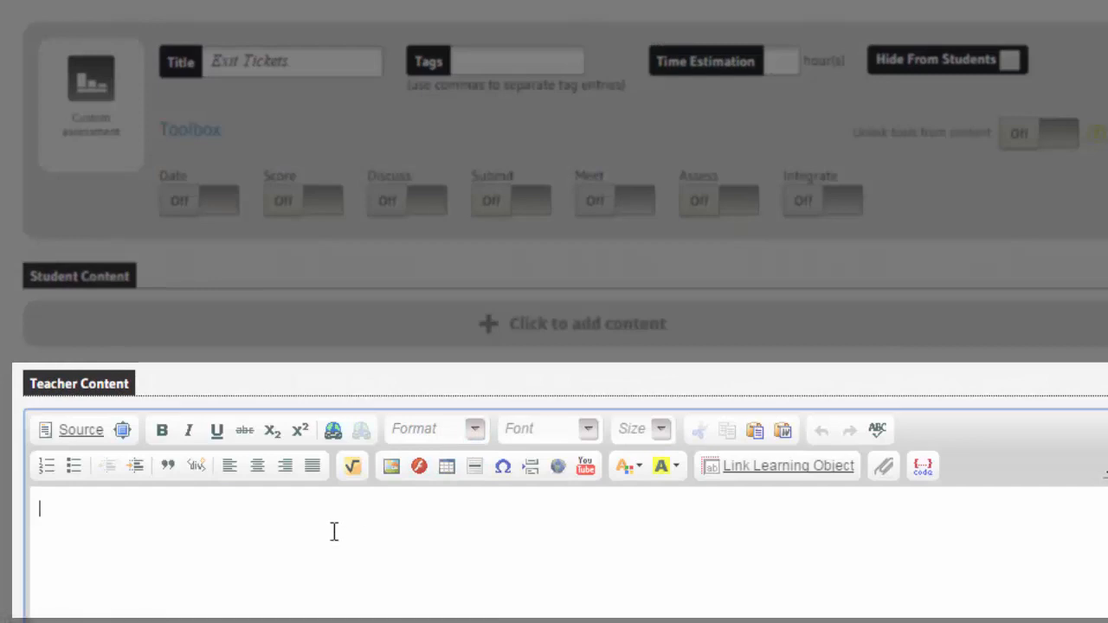
type("This is ")
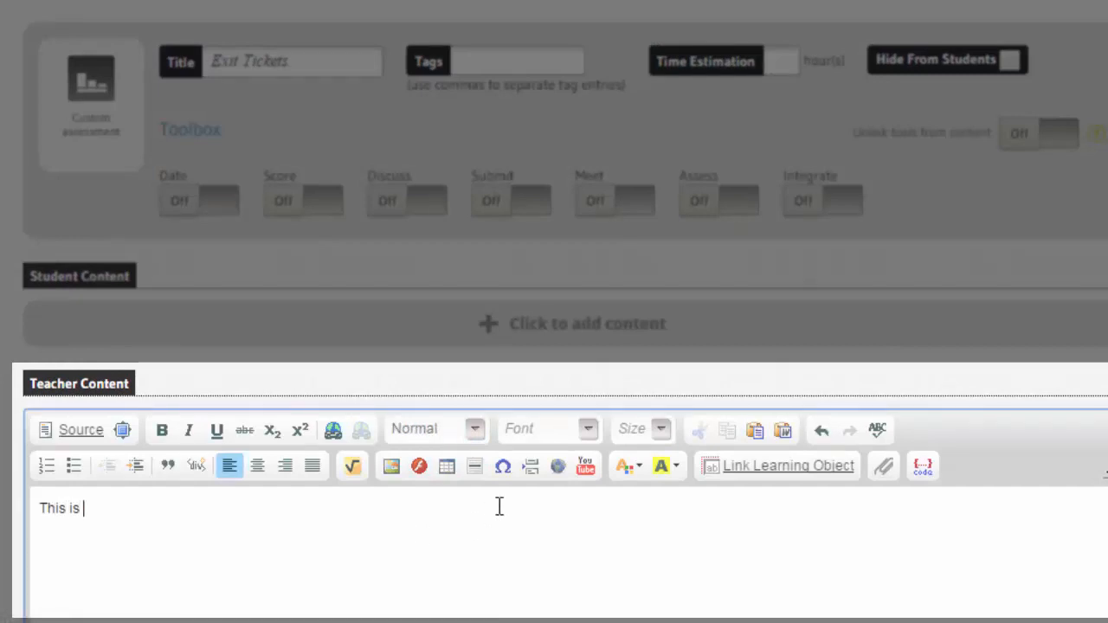
type("where i")
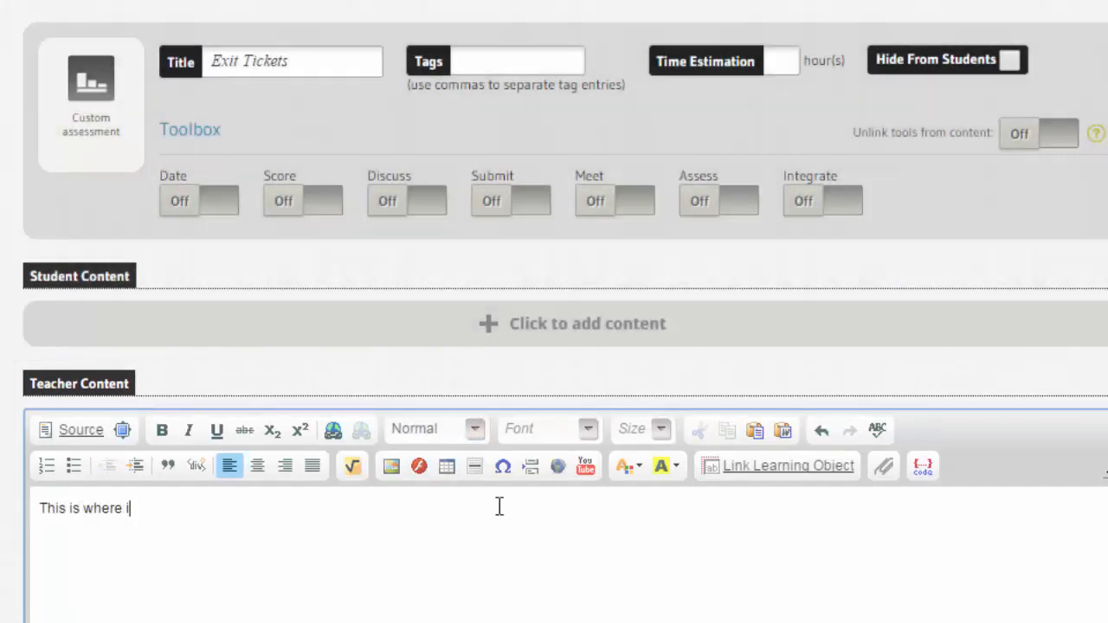
type("t will render")
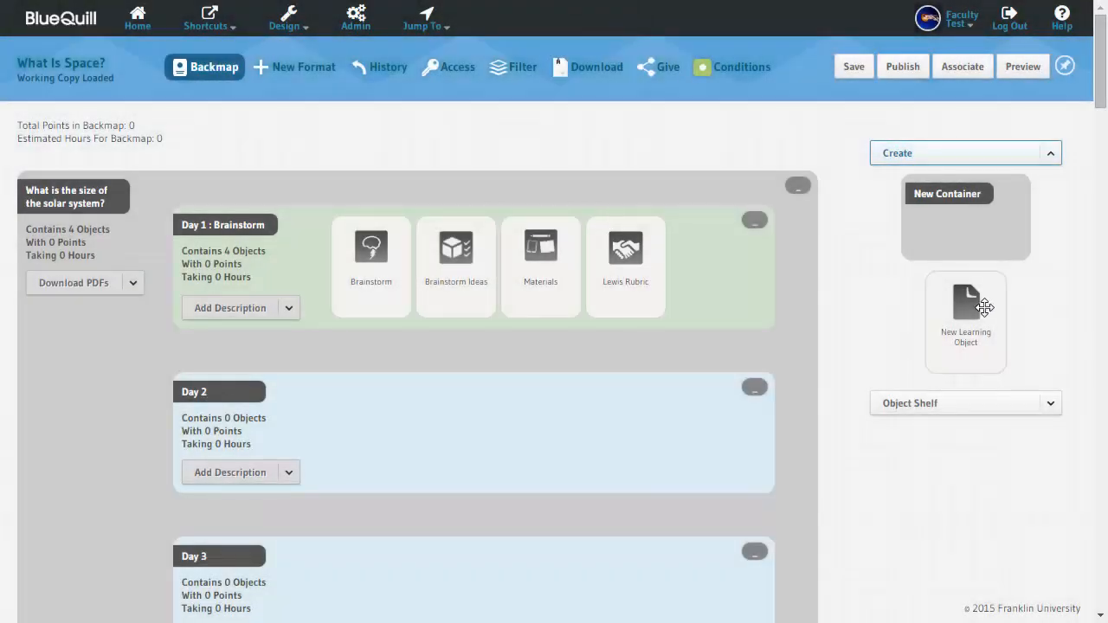
Step: Add a learning object named "Observation" to the Day 1 : Brainstorm container and assign it the Observation icon
left_click_drag(967, 311, 727, 281)
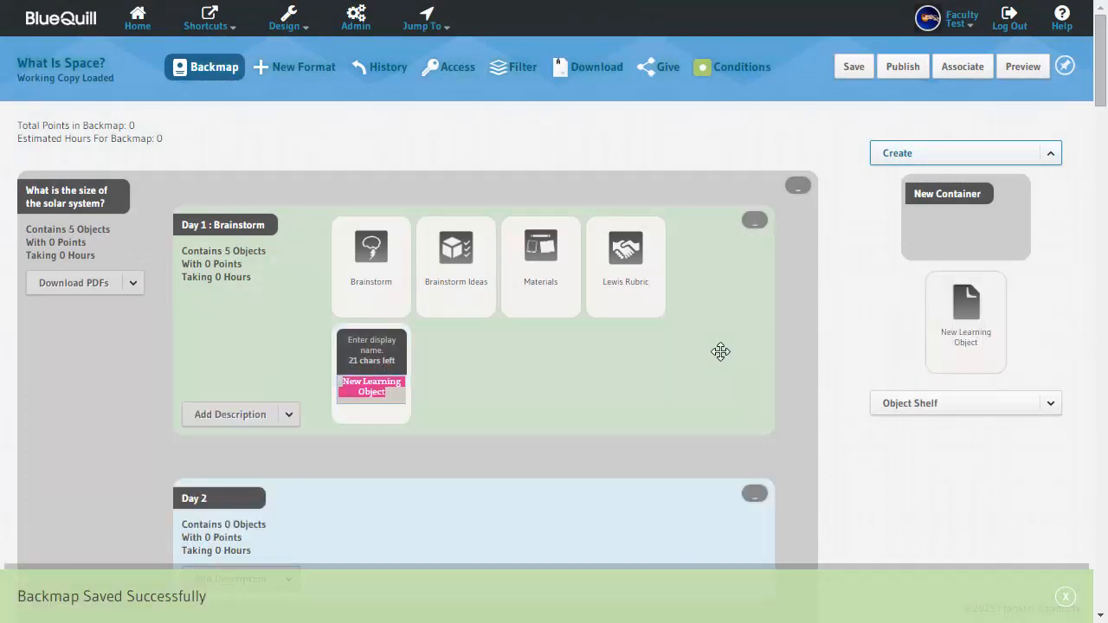
type("Observation")
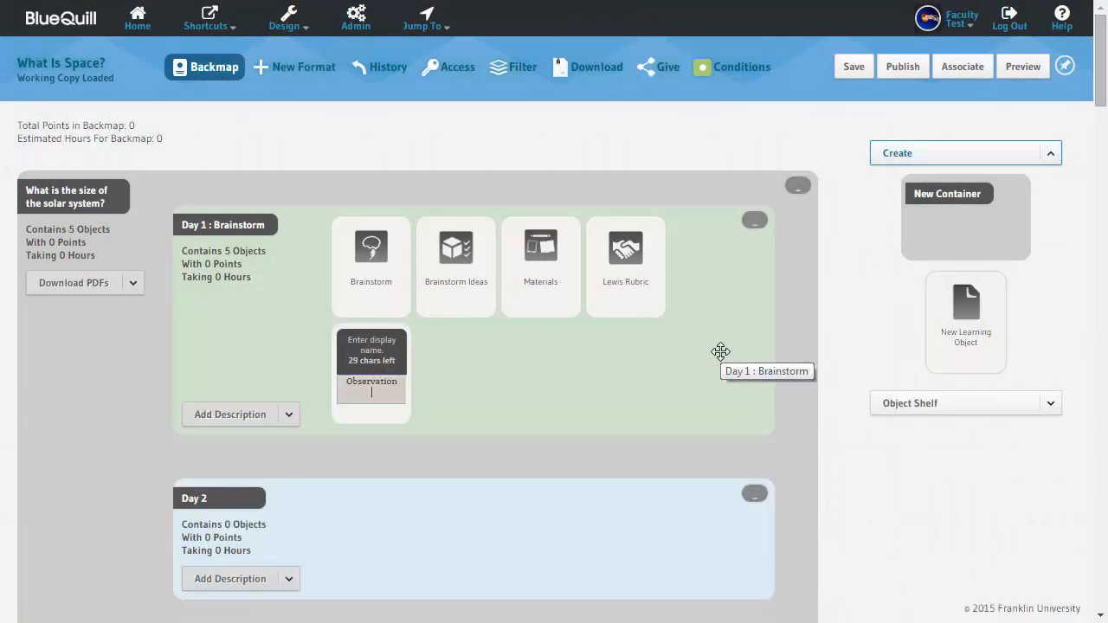
key("Return")
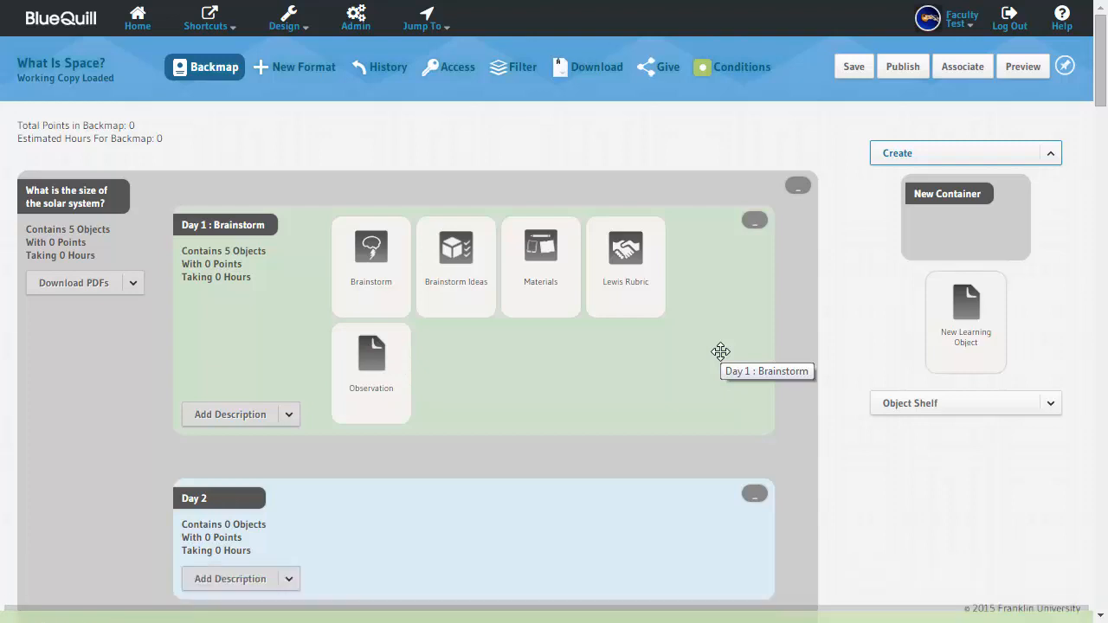
left_click(377, 362)
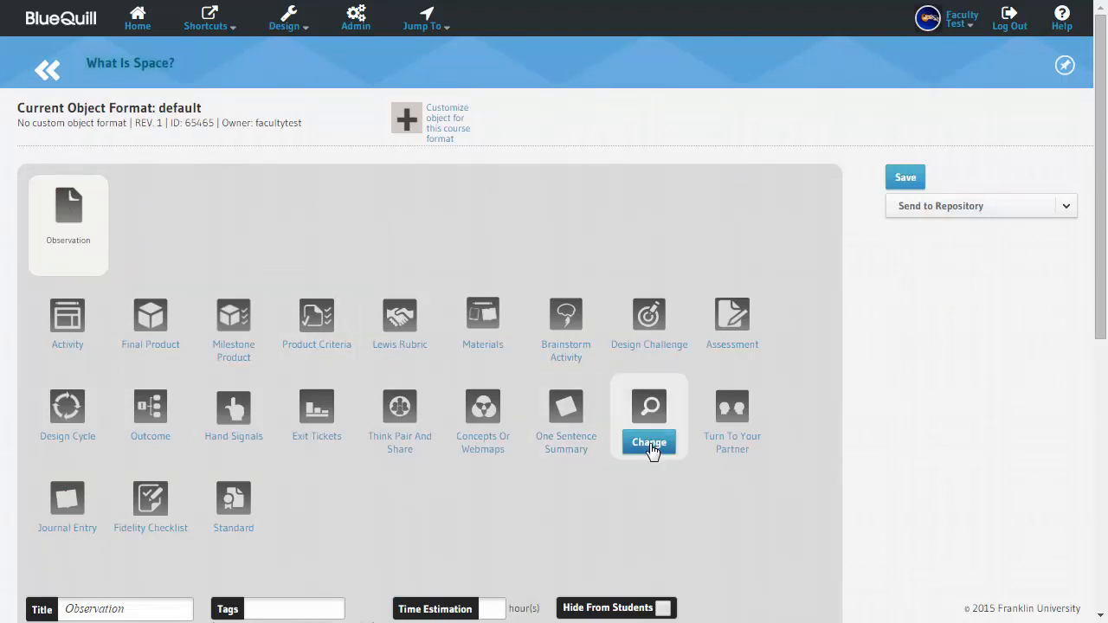
left_click(650, 446)
Step: Enter "What does the word orbit mean?" as the Observation object's teacher content, save it and return to the backmap
left_click(291, 483)
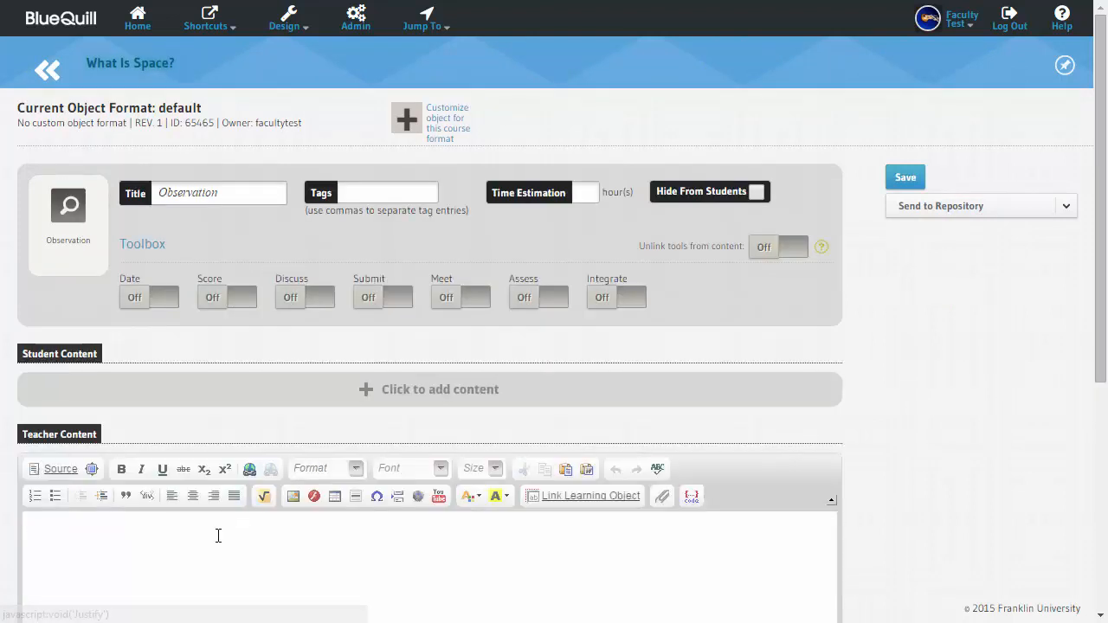
type("What does the")
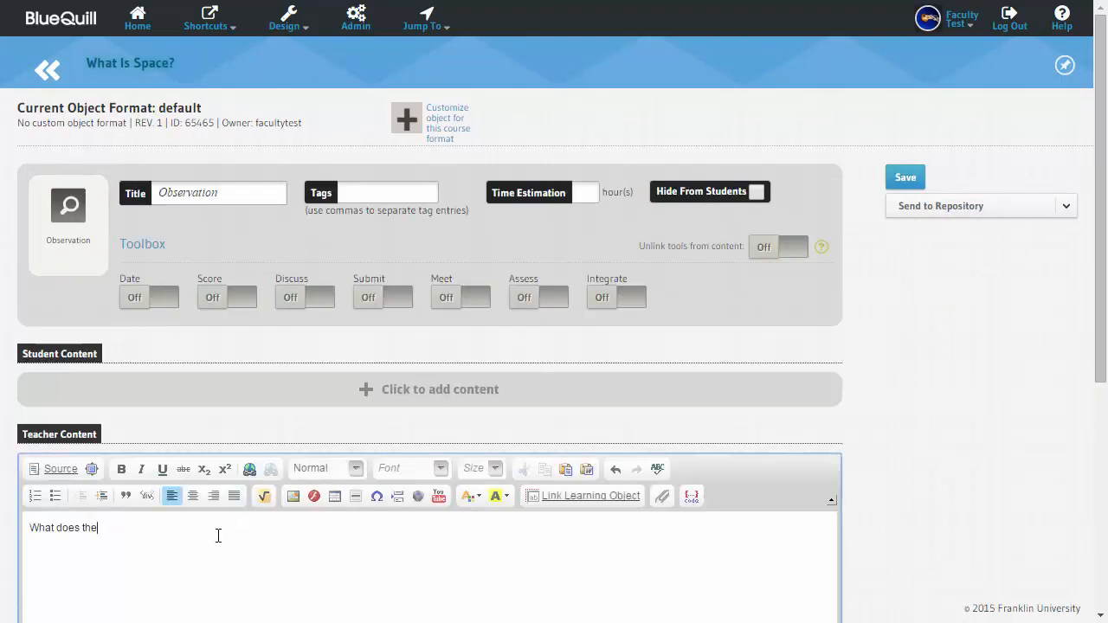
type(" word orb")
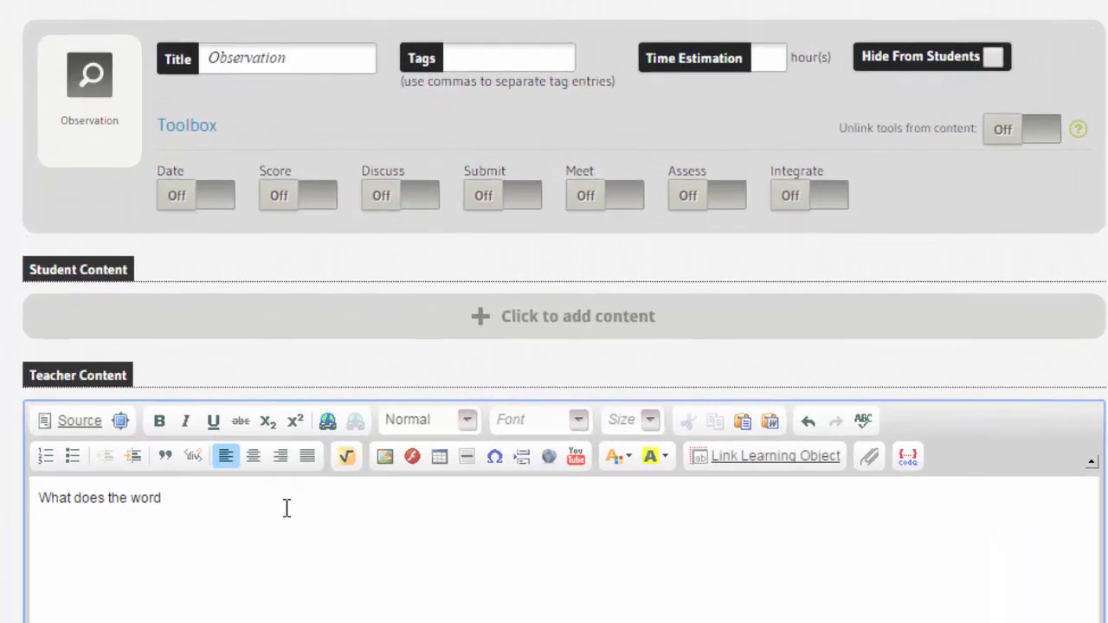
type("it mean?")
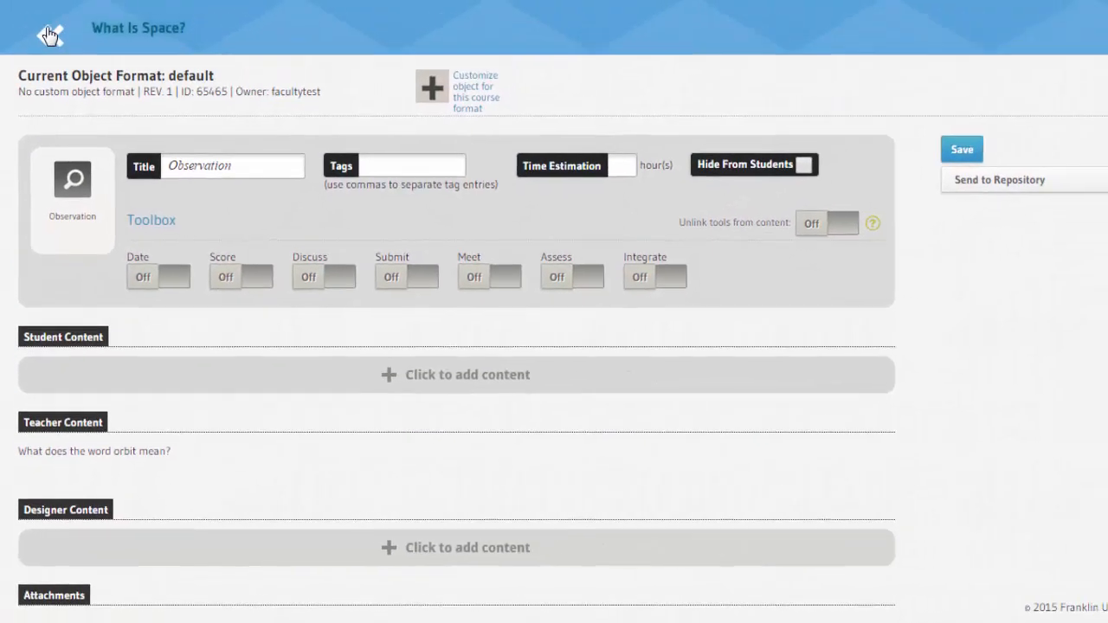
left_click(46, 70)
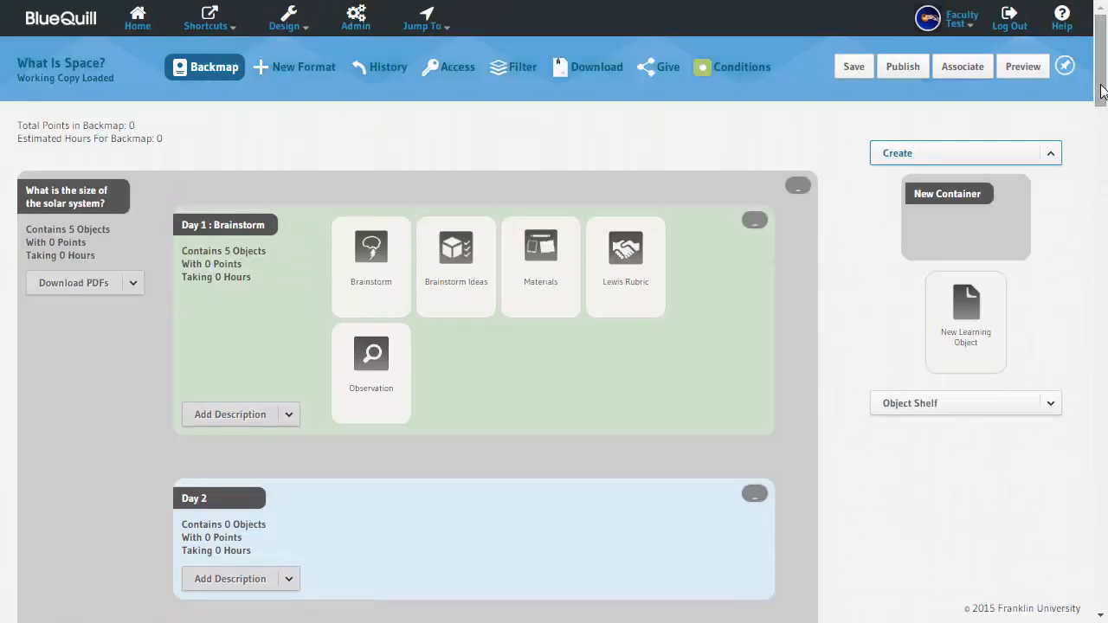
Step: Add a learning object to the Day 10 : Share container and name it "Evidence of Learning: Final product"
left_click_drag(1103, 91, 1099, 335)
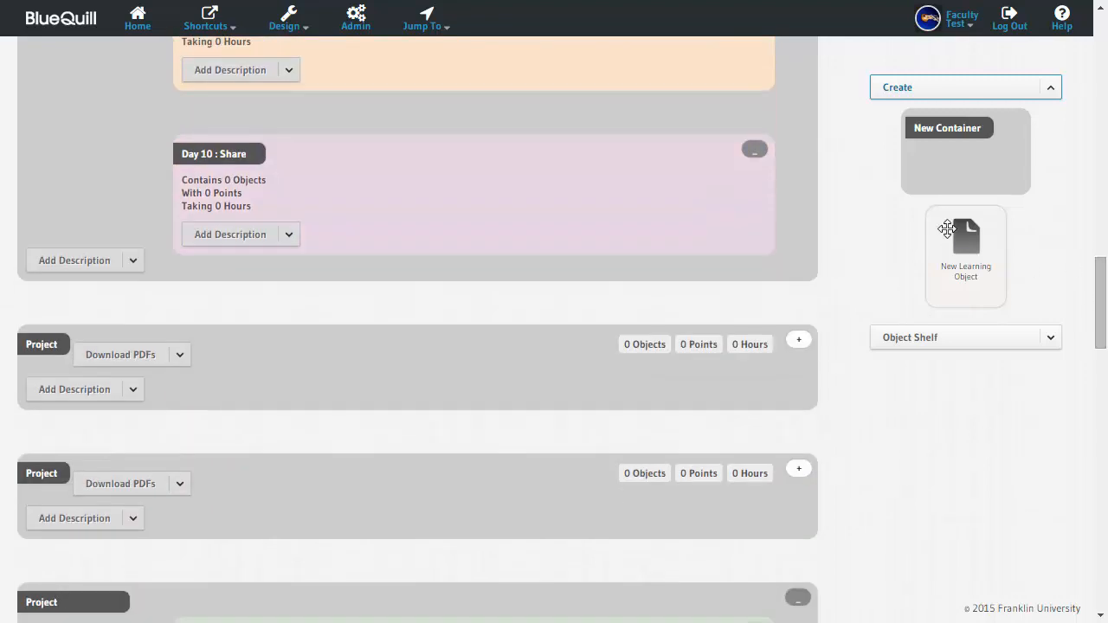
left_click_drag(947, 227, 467, 226)
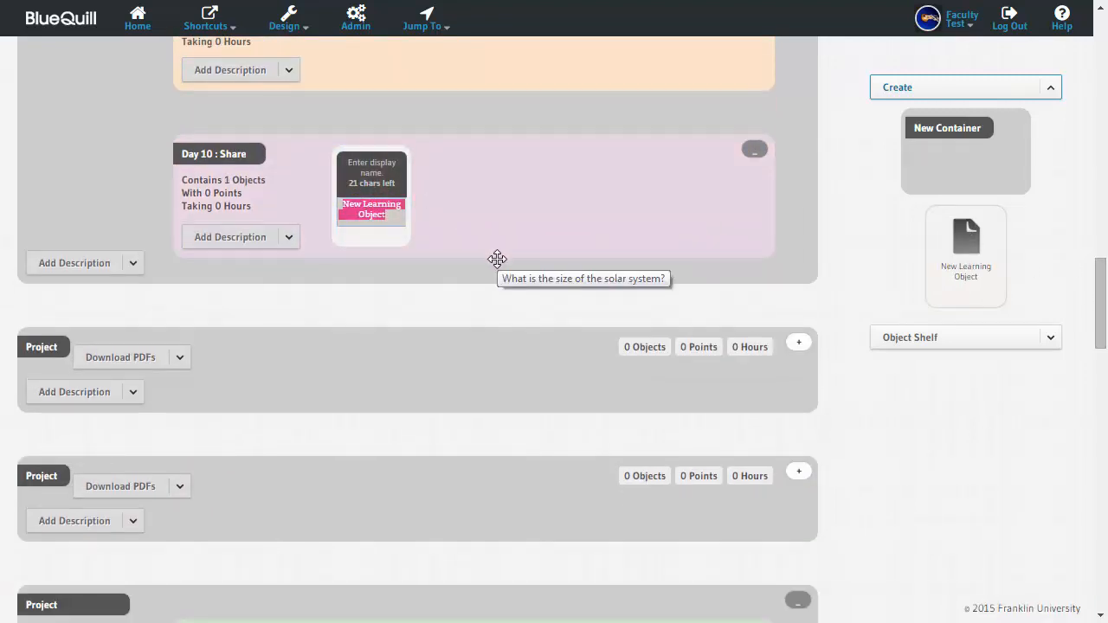
type("Evidence of Lea")
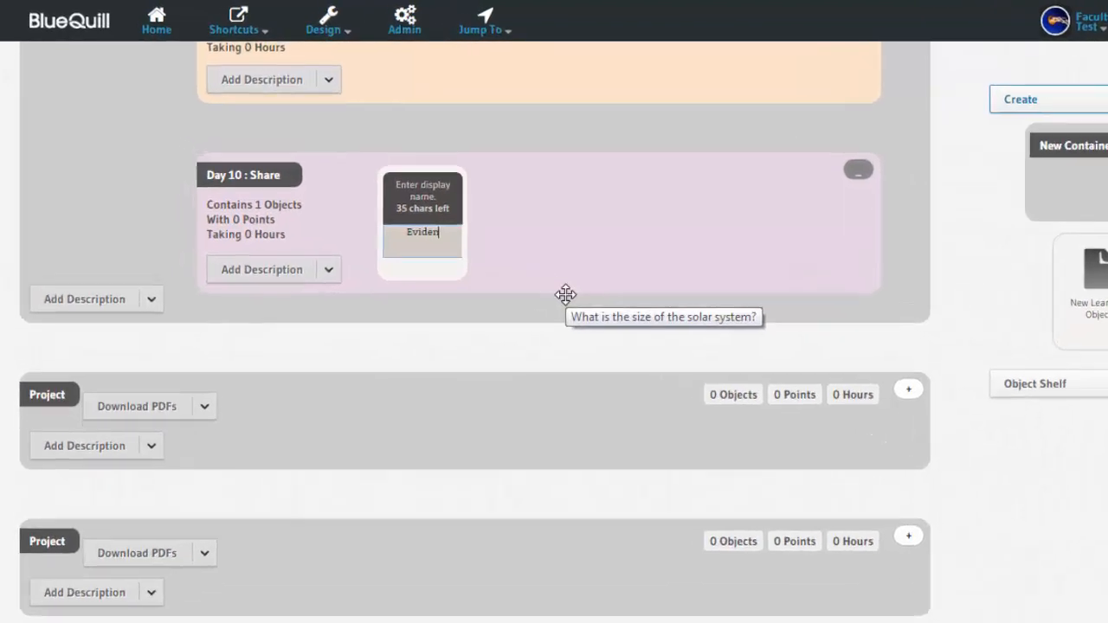
type("rning: ")
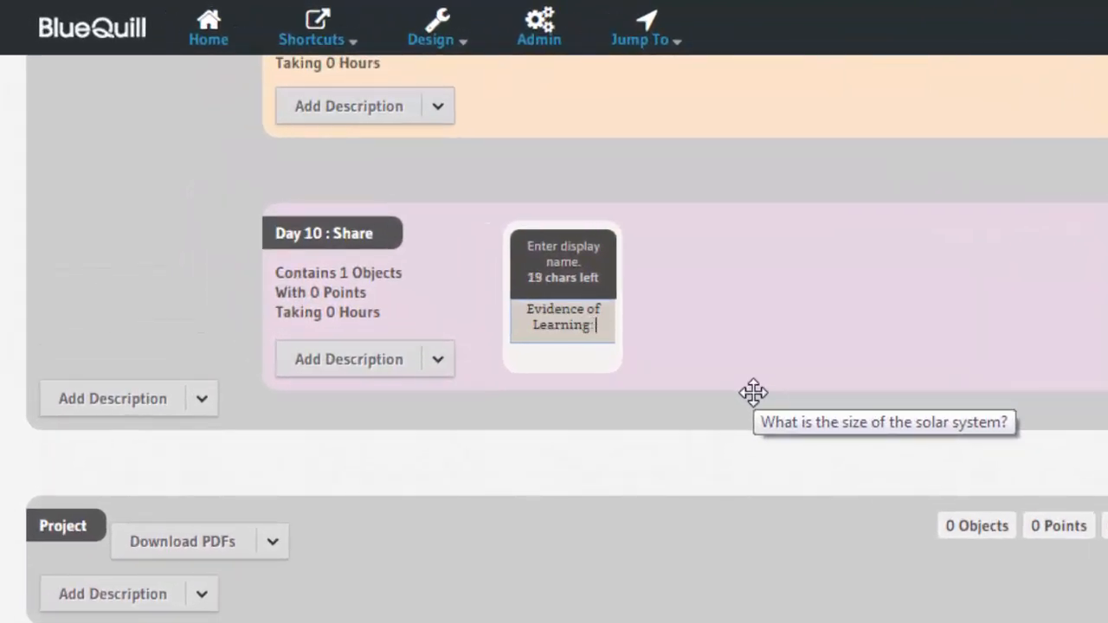
type("Final pro")
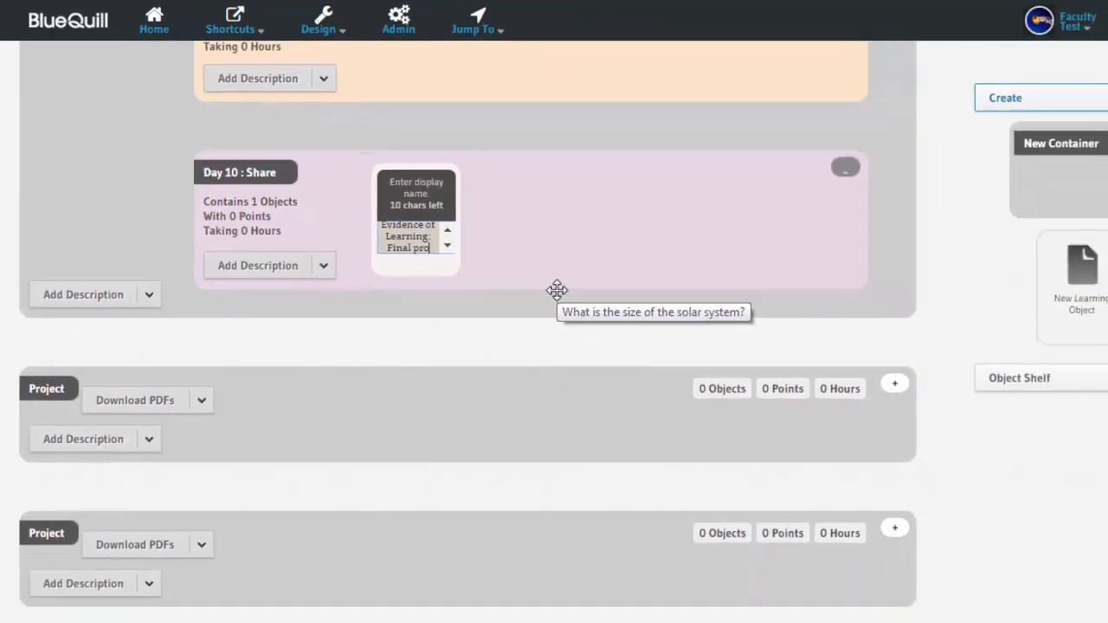
type("duct")
key("Return")
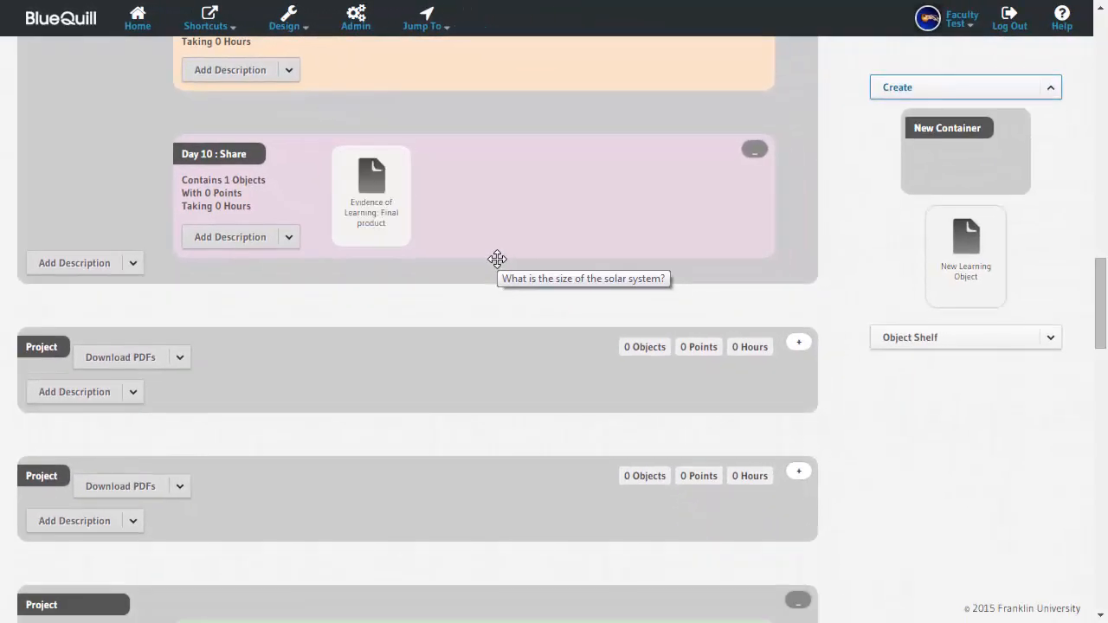
Step: Open the "Evidence of Learning: Final product" learning object and assign it the Final Product icon
scroll(557, 289, "up", 2)
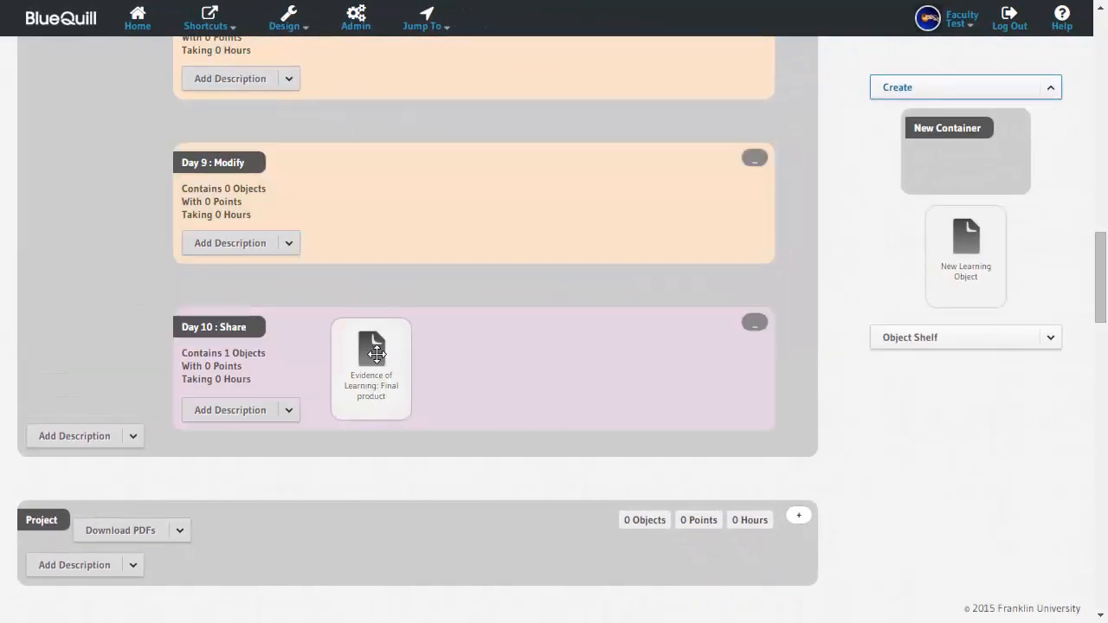
left_click(377, 353)
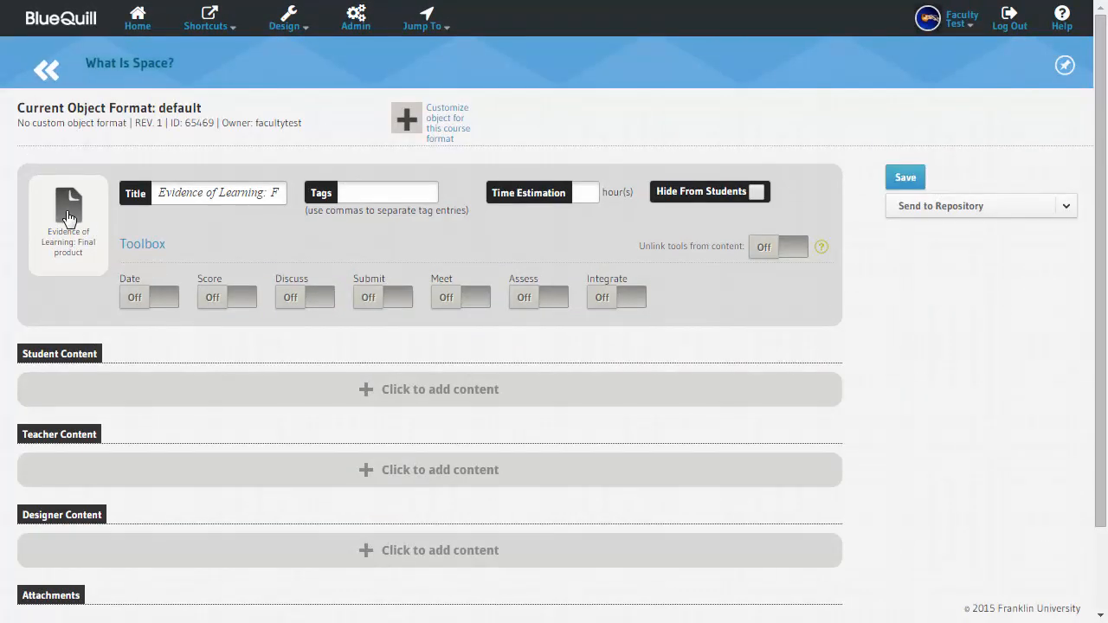
left_click(68, 210)
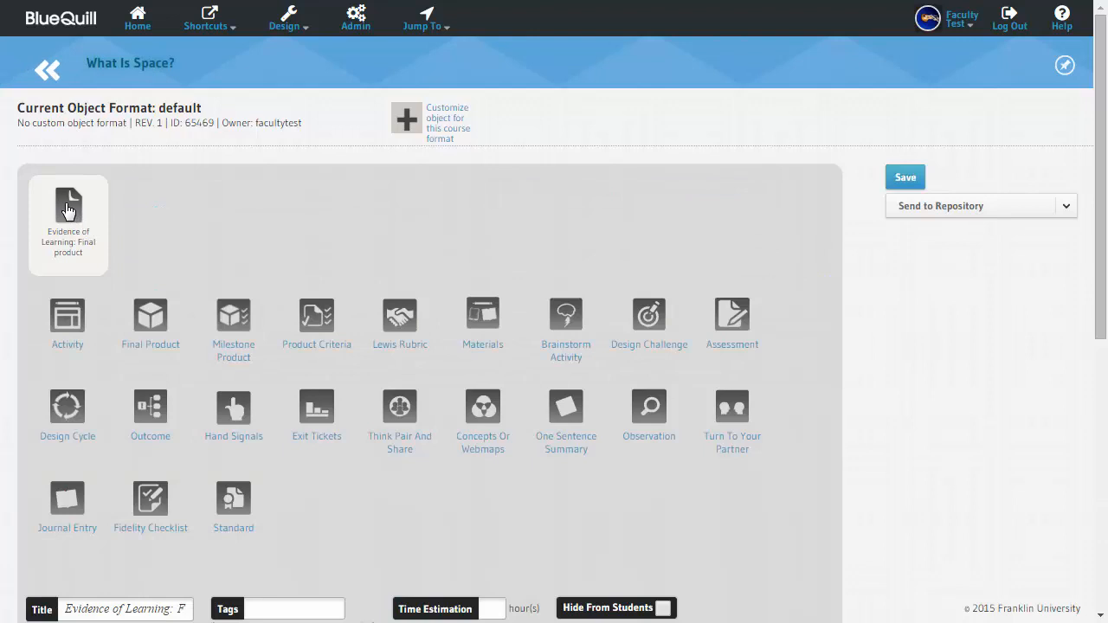
left_click(154, 355)
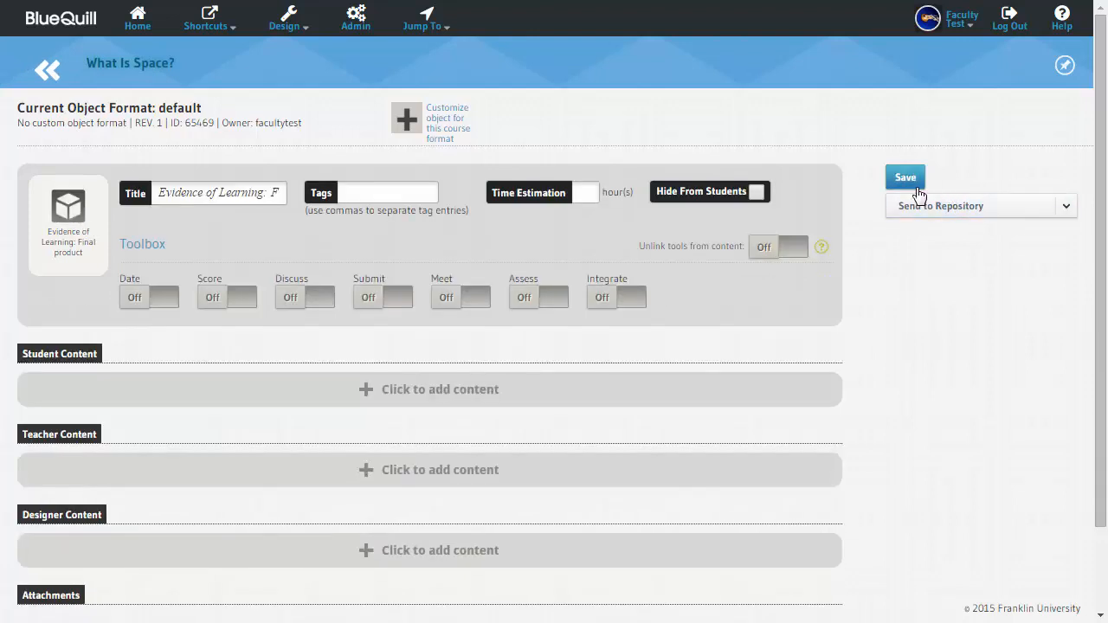
Step: Save the final product object and add a learning object named "Materials" to the Day 10 : Share container
left_click(916, 186)
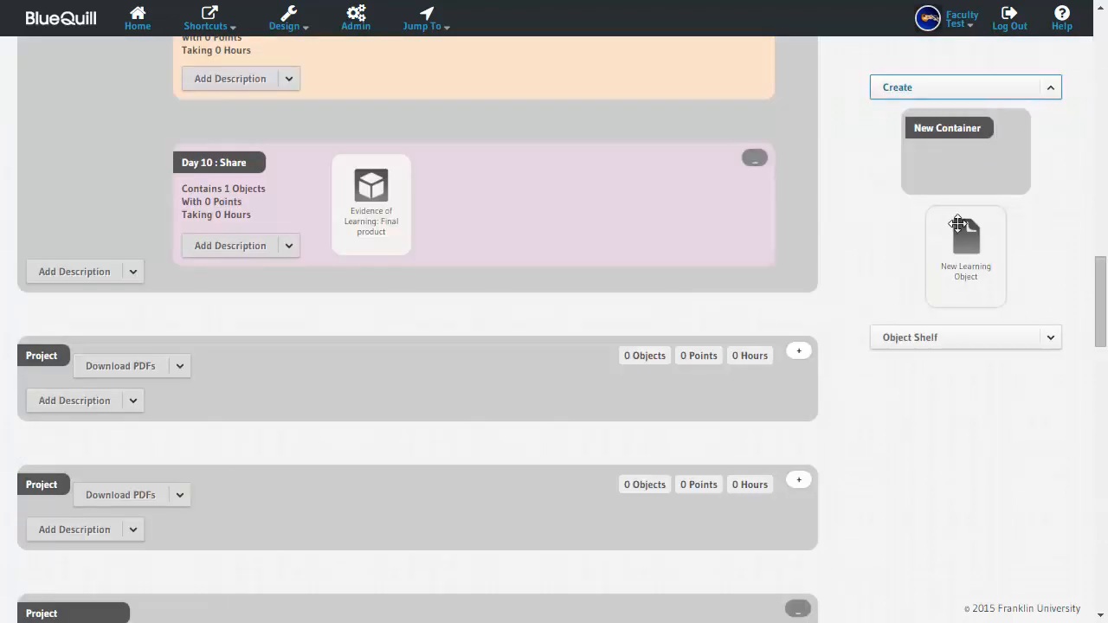
left_click_drag(961, 232, 641, 209)
type("Materials")
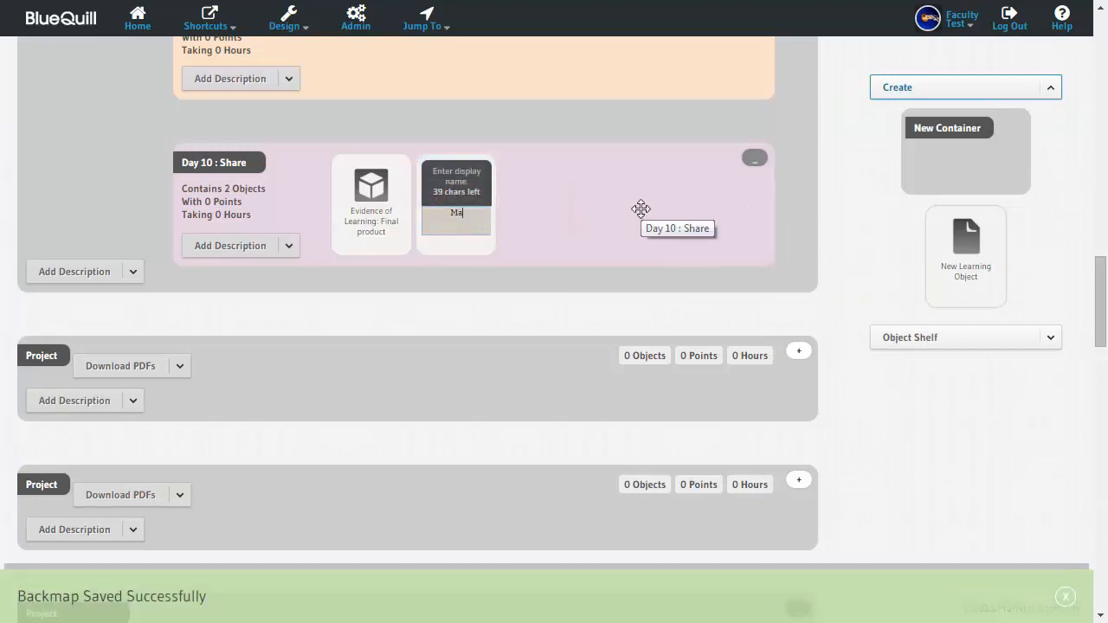
key("Return")
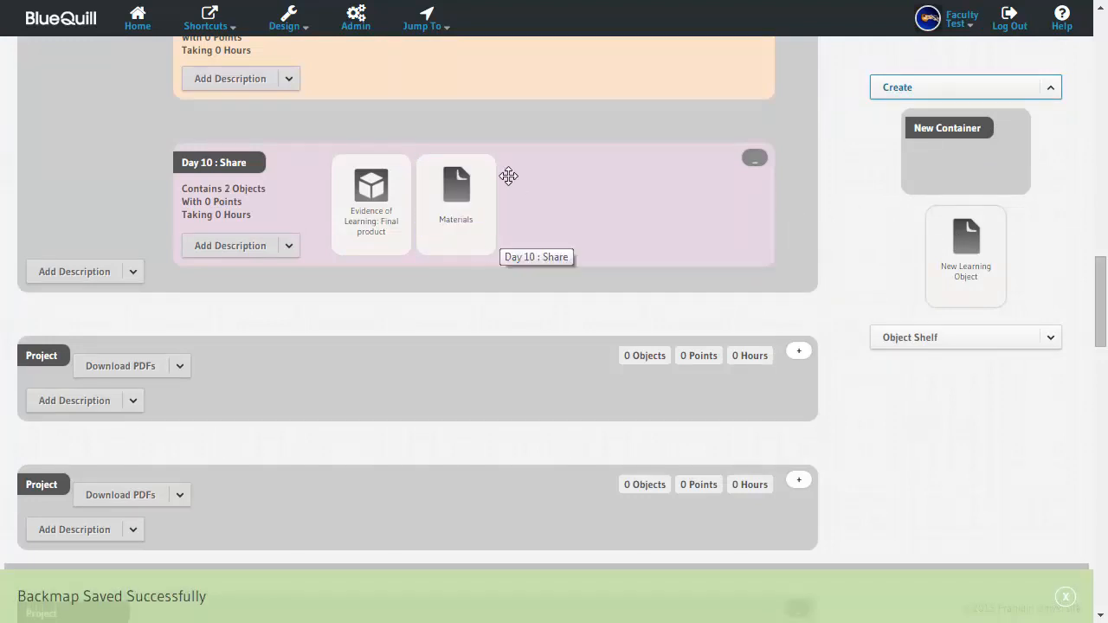
Step: Give the Day 10 Materials object the Materials icon and the teacher content "Students' completed paper mache planets, fishing line", and save it
left_click(463, 195)
left_click(60, 191)
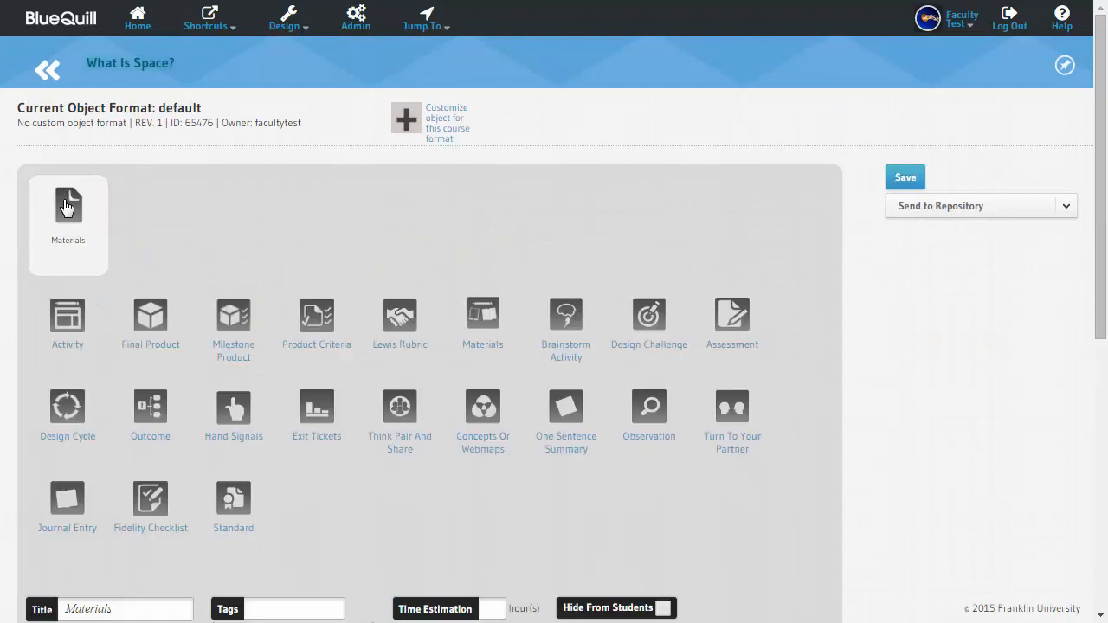
mouse_move(491, 299)
left_click(489, 355)
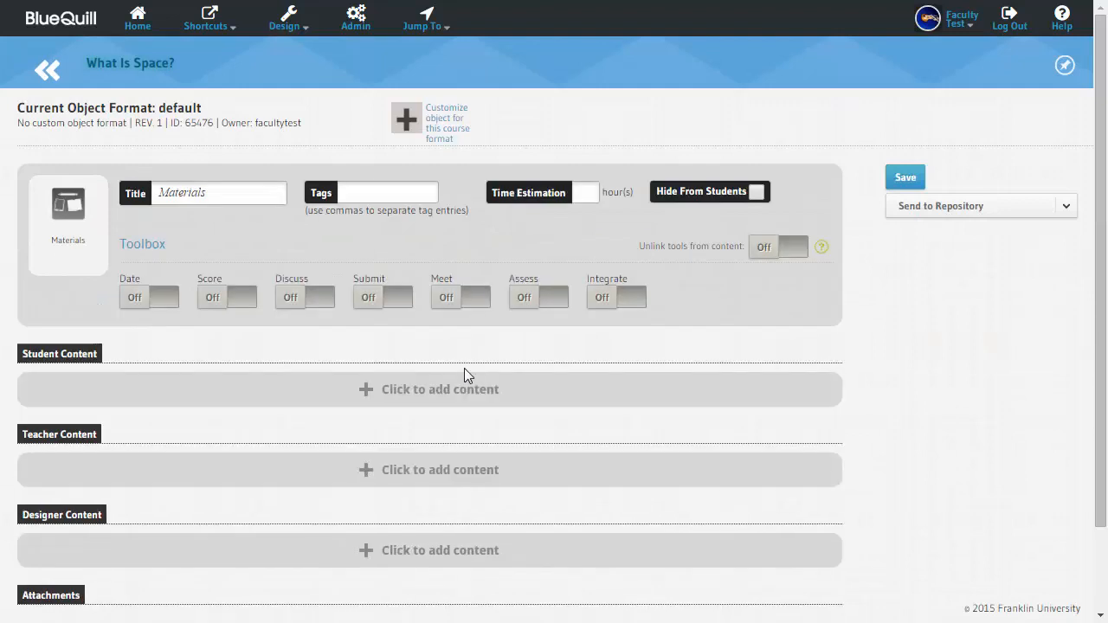
left_click(316, 473)
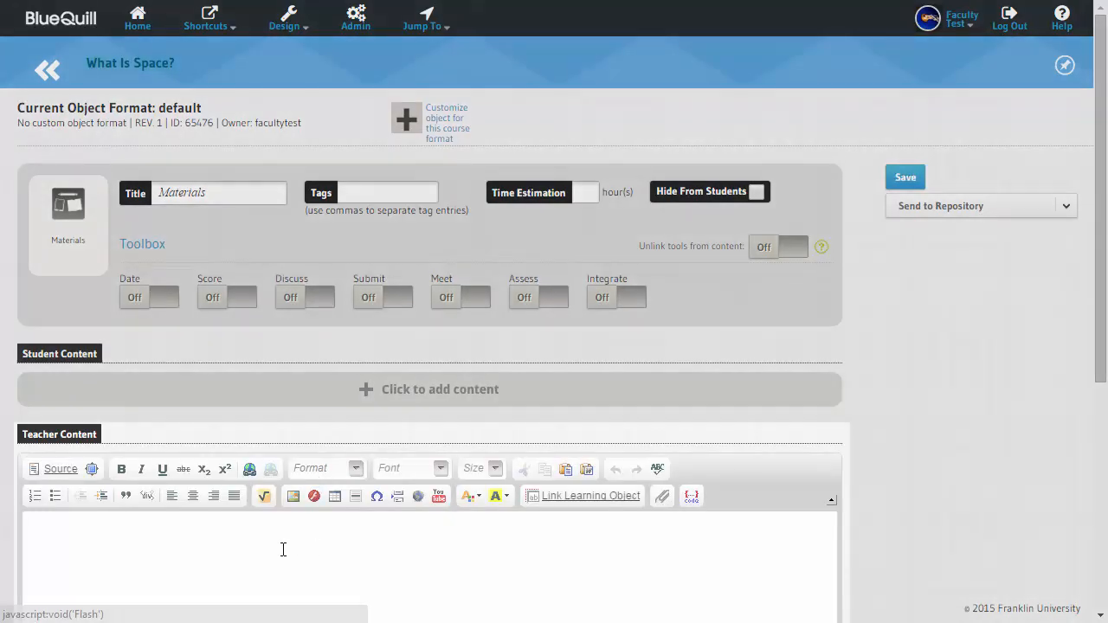
type("Students? completed paper mache planets, fishing line")
left_click(905, 179)
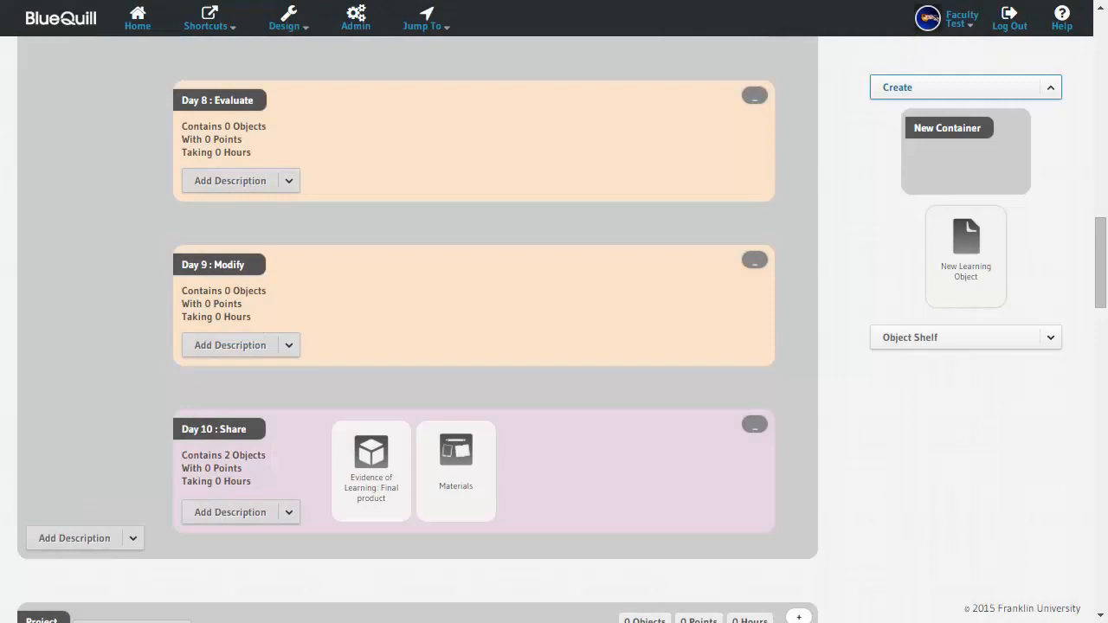
Step: Shelve the Observation object from the Day 1 : Brainstorm container on the Object Shelf for linking
left_click(1051, 338)
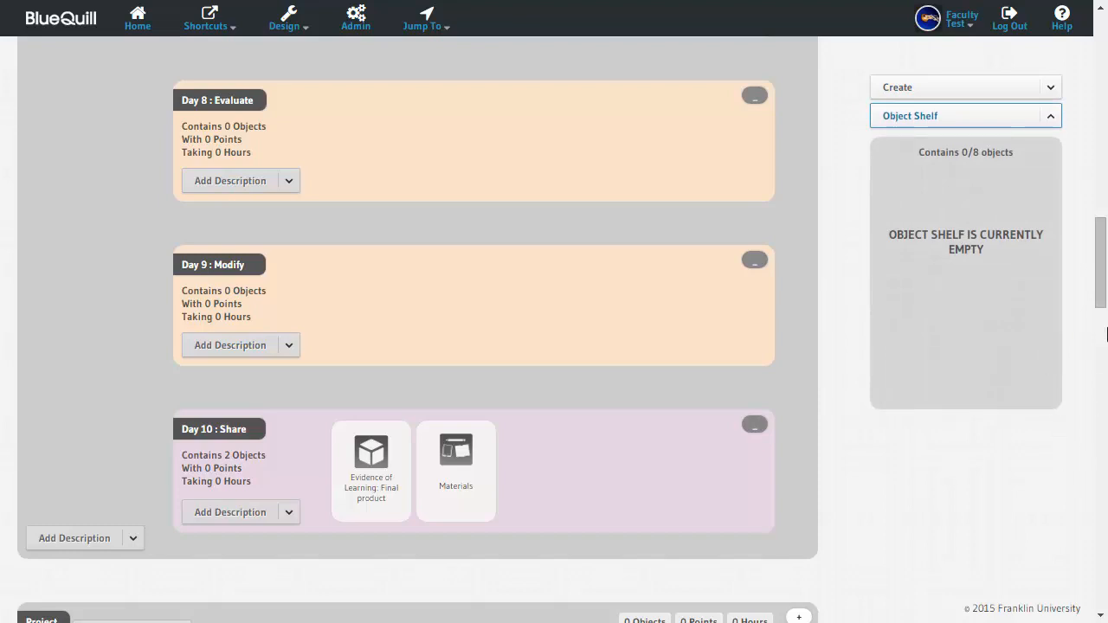
left_click_drag(1106, 297, 1106, 105)
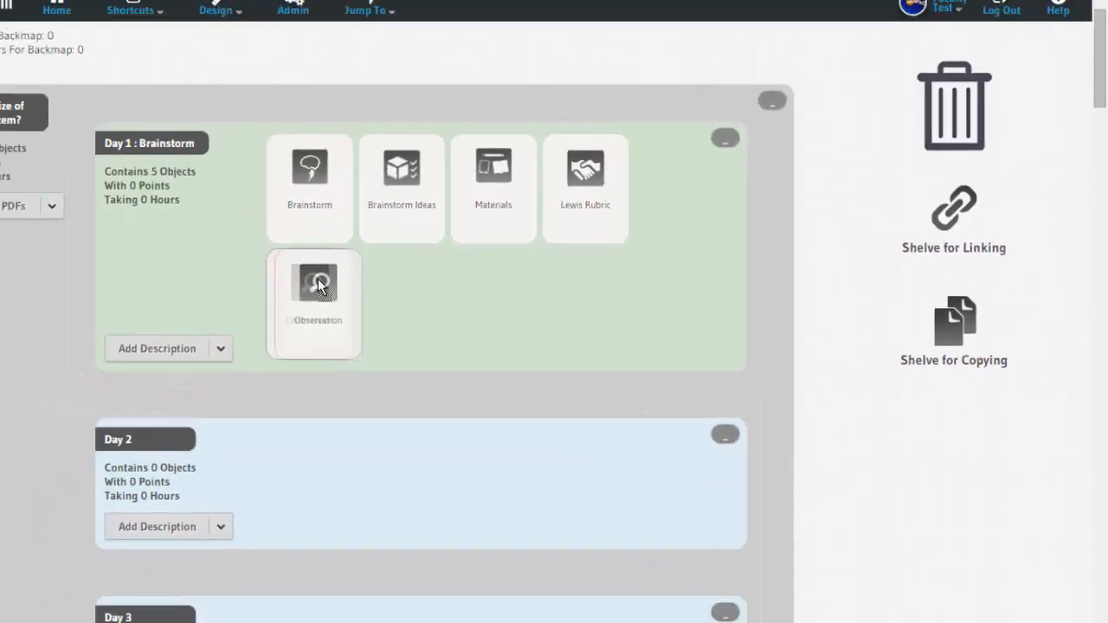
left_click_drag(380, 275, 976, 310)
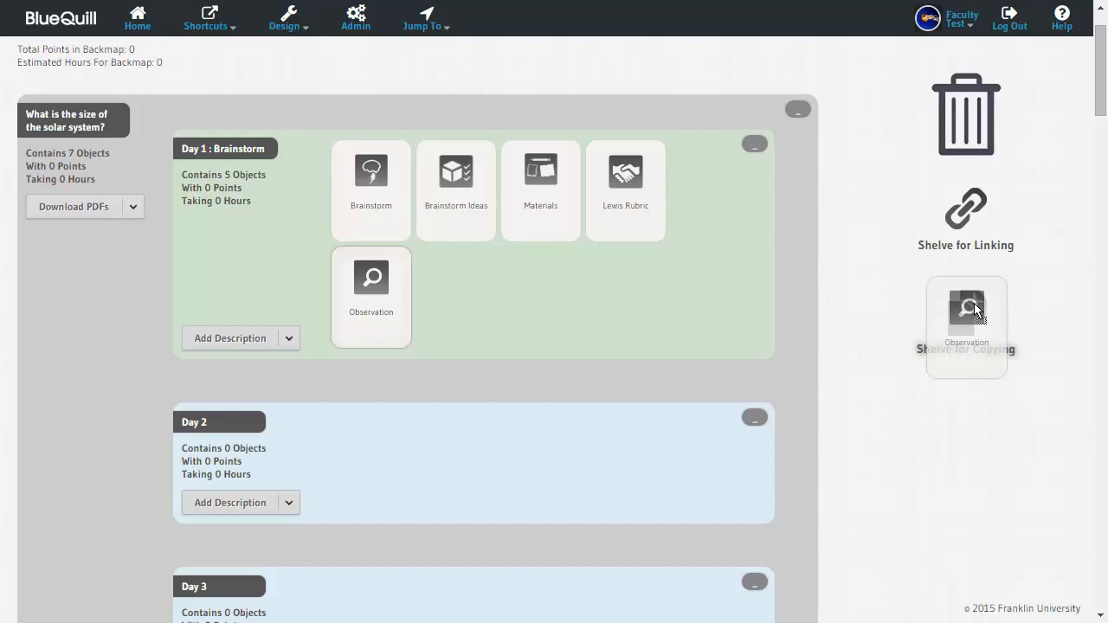
left_click_drag(974, 303, 961, 310)
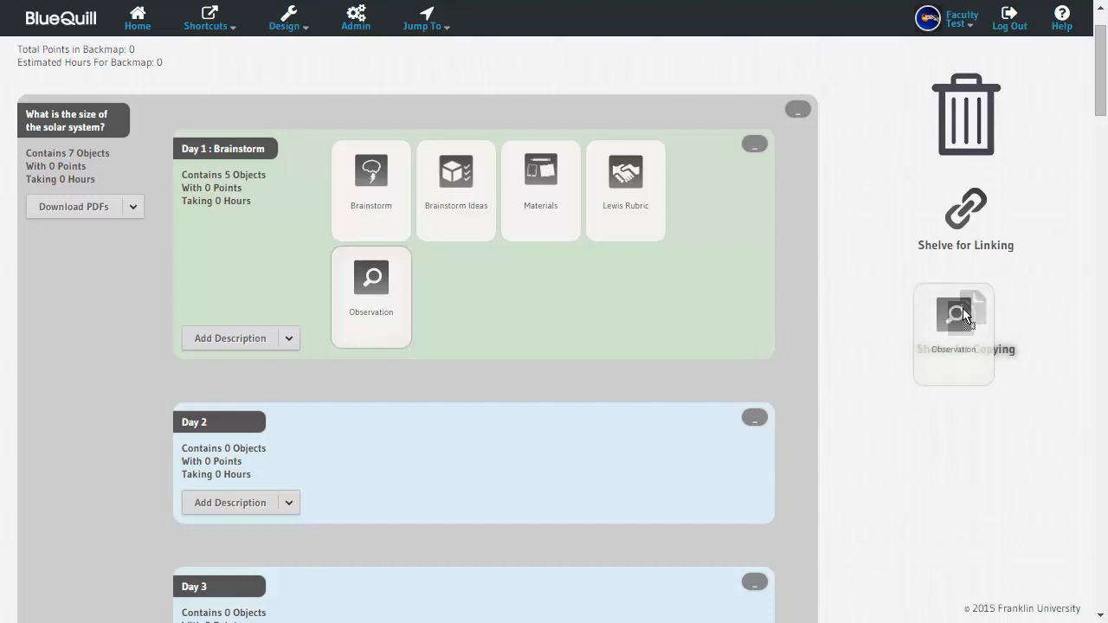
left_click_drag(963, 309, 966, 212)
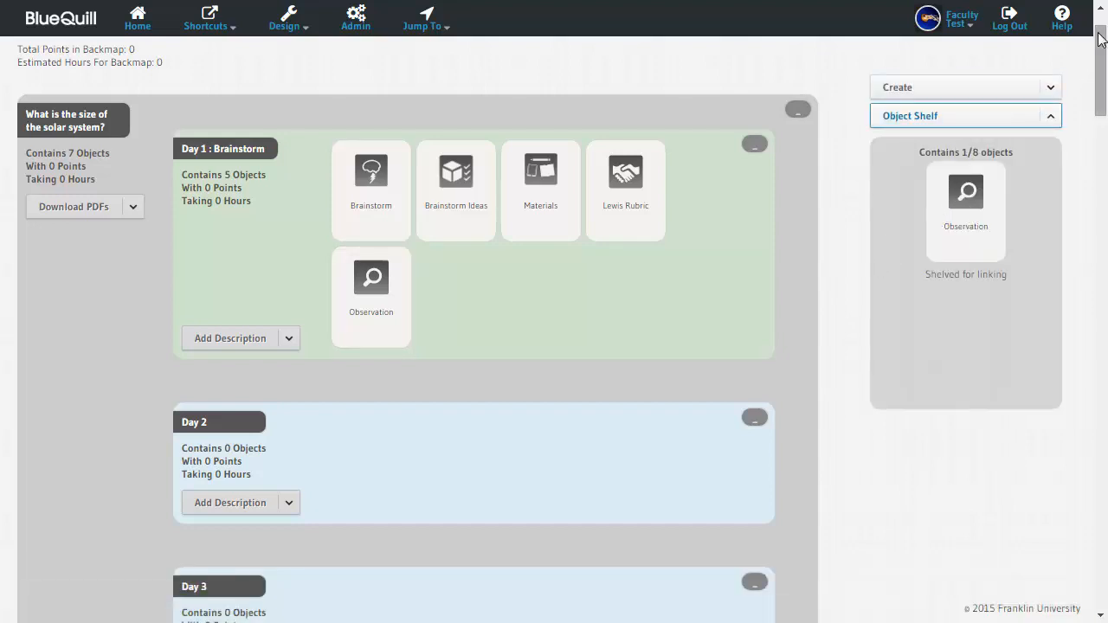
Step: Place the shelved Observation object in the Day 10 : Share container, keeping its display name
left_click_drag(1102, 65, 1083, 268)
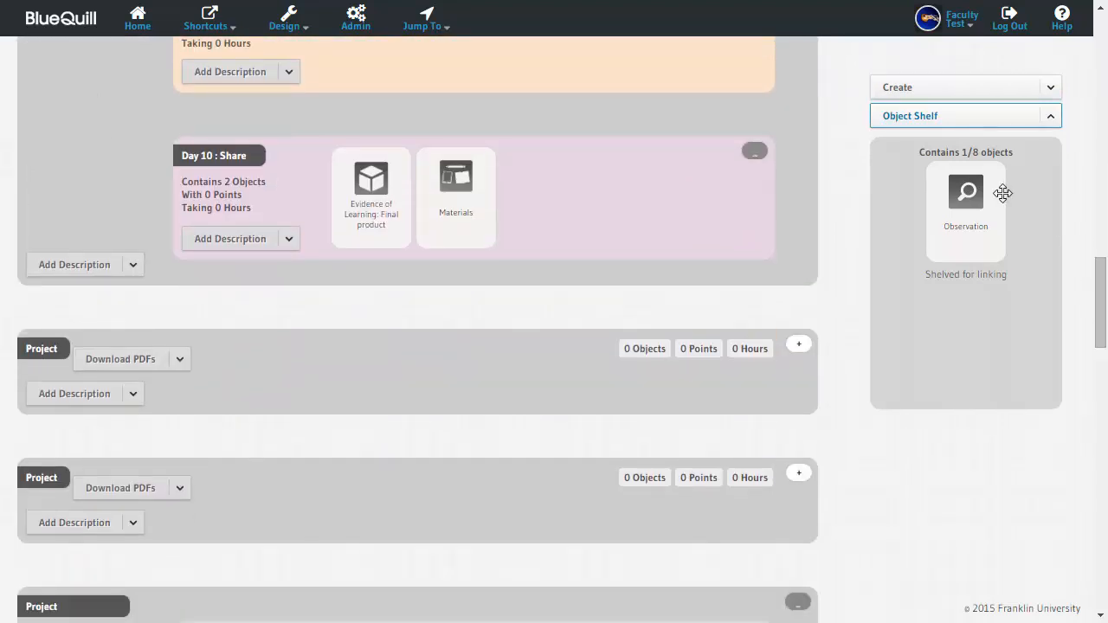
left_click_drag(970, 192, 586, 182)
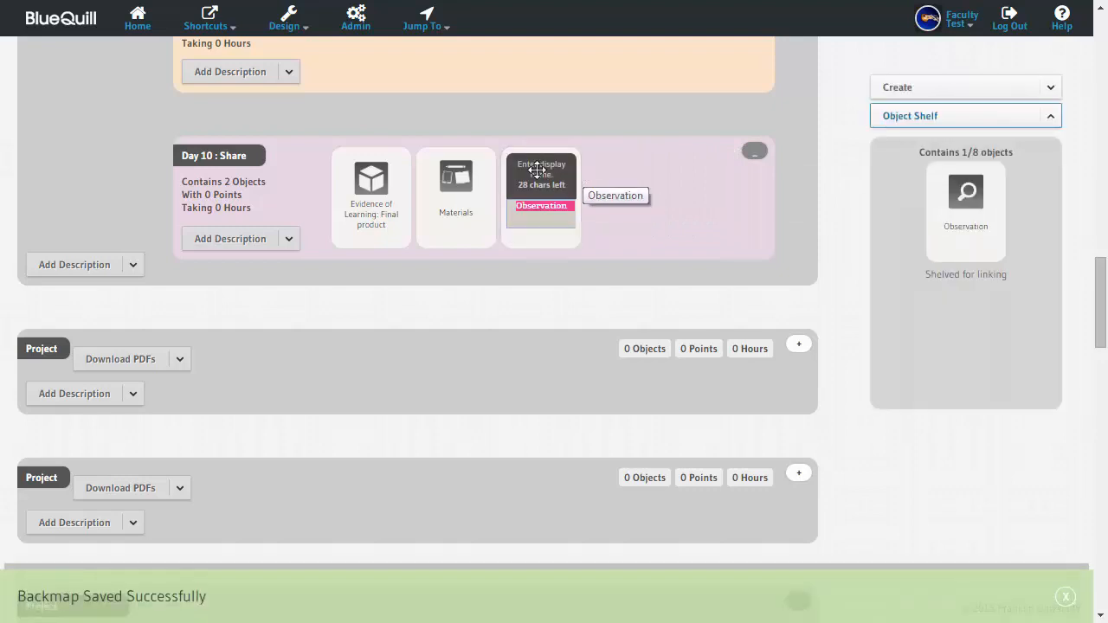
left_click(536, 174)
Step: Open the linked Observation object in Day 10, add "CHANE" to its teacher content, save it and return to the backmap
left_click(541, 181)
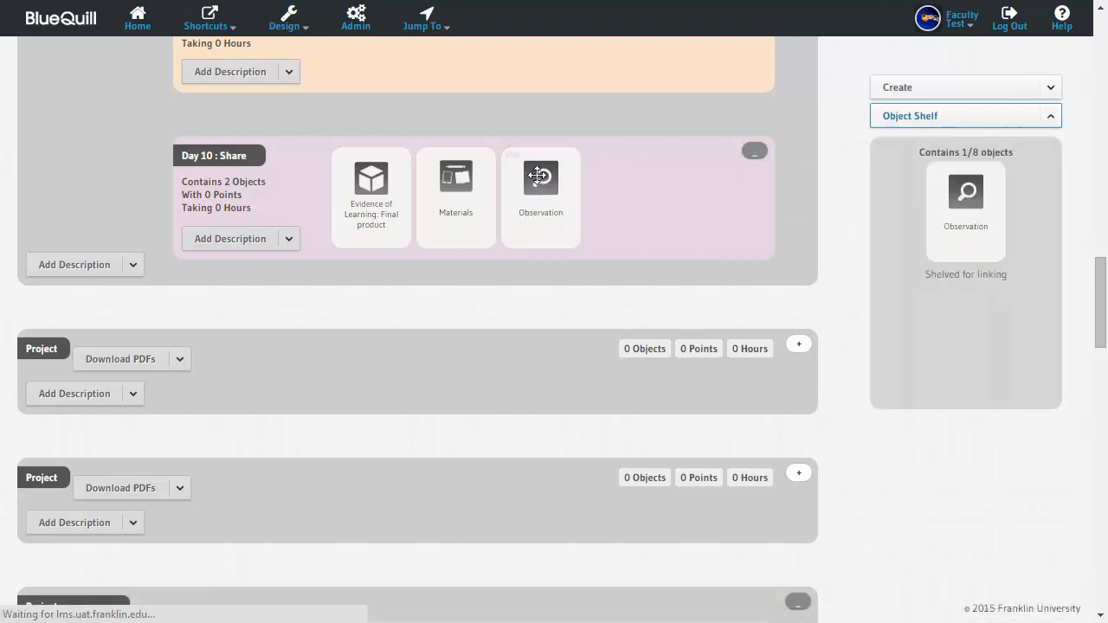
left_click(232, 481)
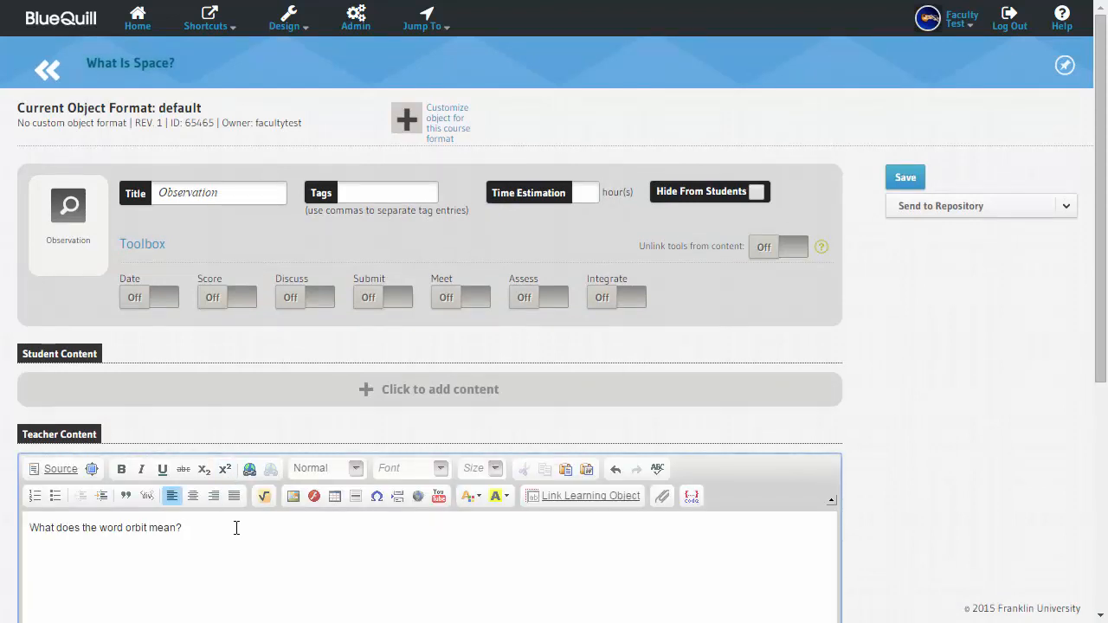
type("CHANE")
left_click(909, 178)
left_click(50, 72)
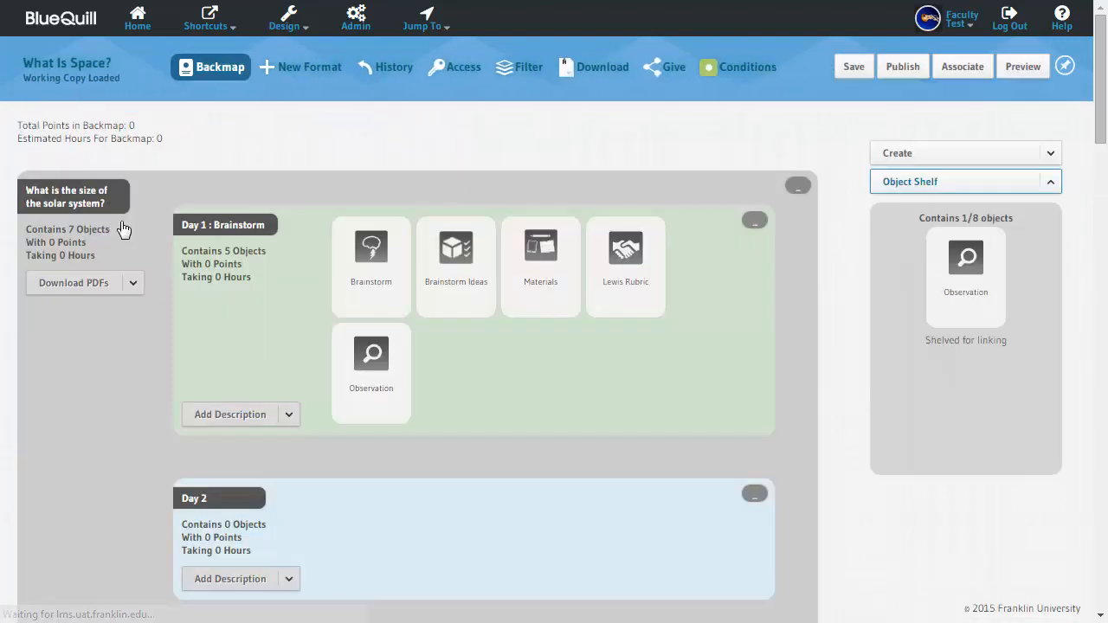
Step: Open the original Observation object in Day 1 : Brainstorm to check its teacher content against the linked object
scroll(622, 391, "down", 15)
scroll(664, 226, "up", 15)
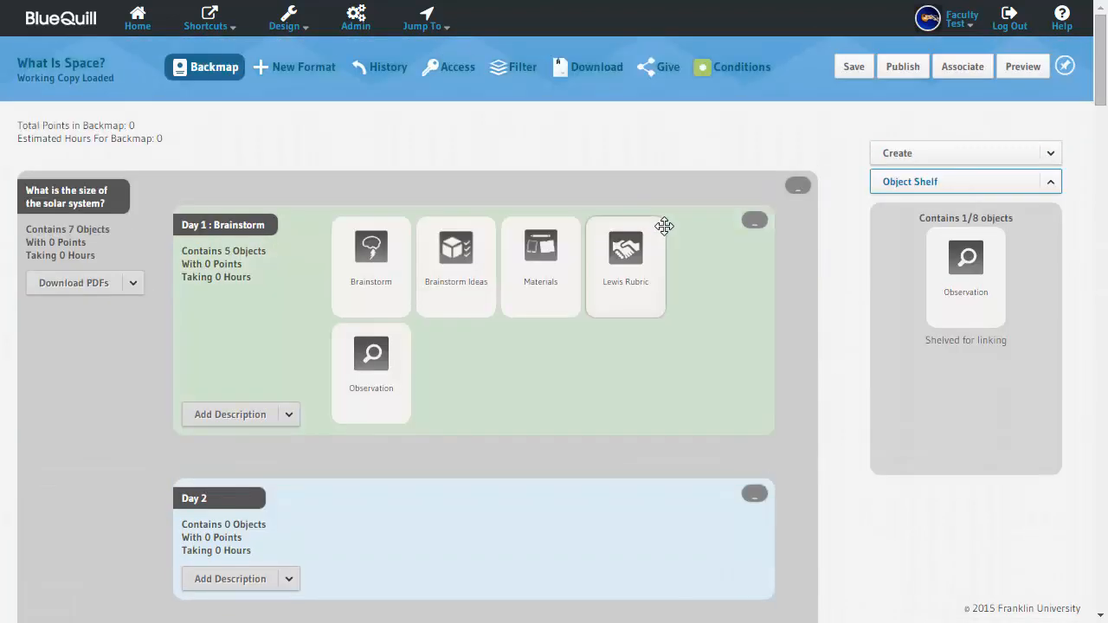
left_click(372, 350)
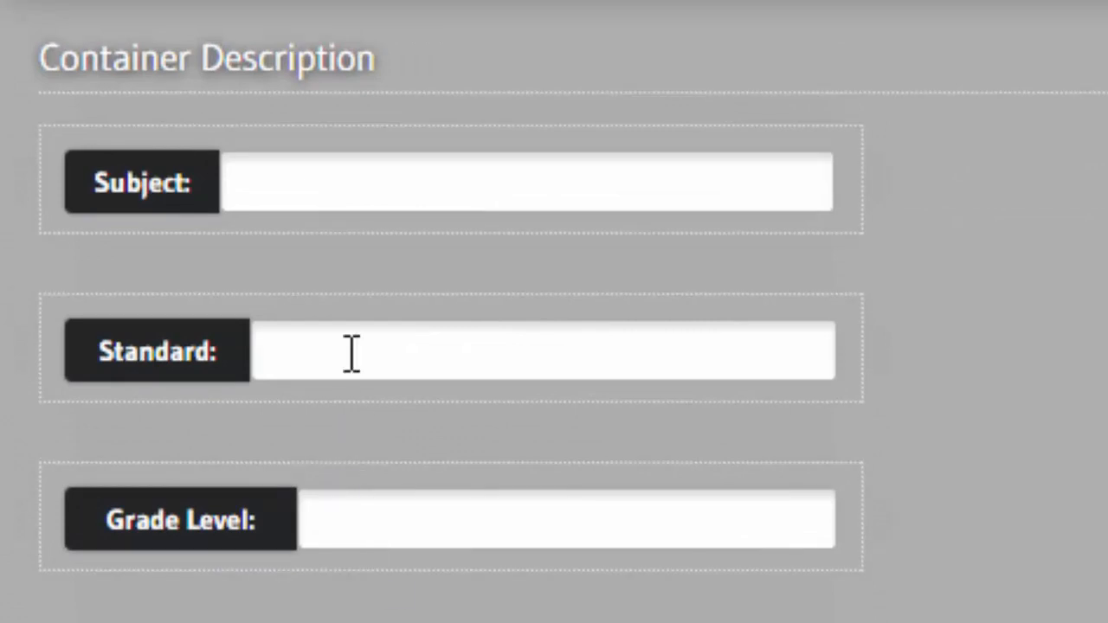
Step: Try adding SCIENCE and MATH as subjects in the container description and remove both entries
left_click(278, 183)
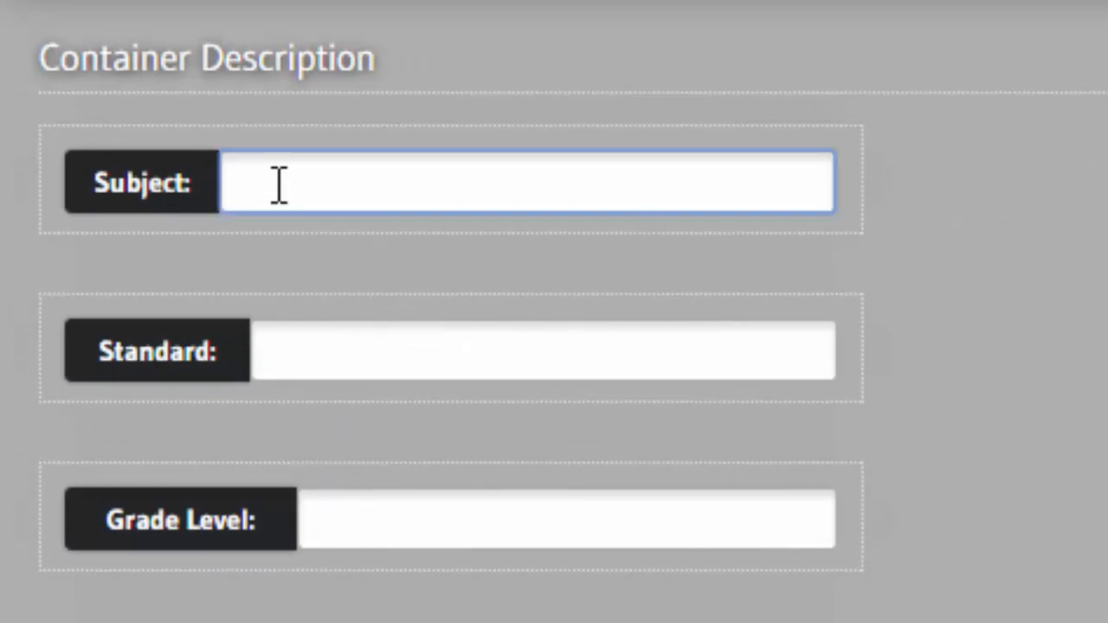
type("sci")
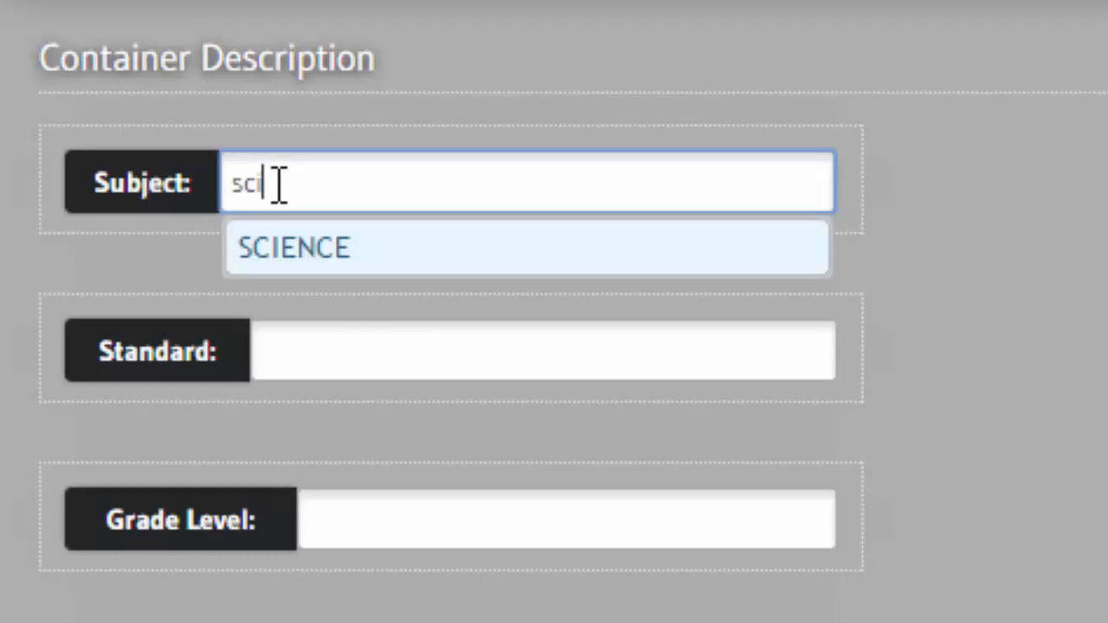
key("Return")
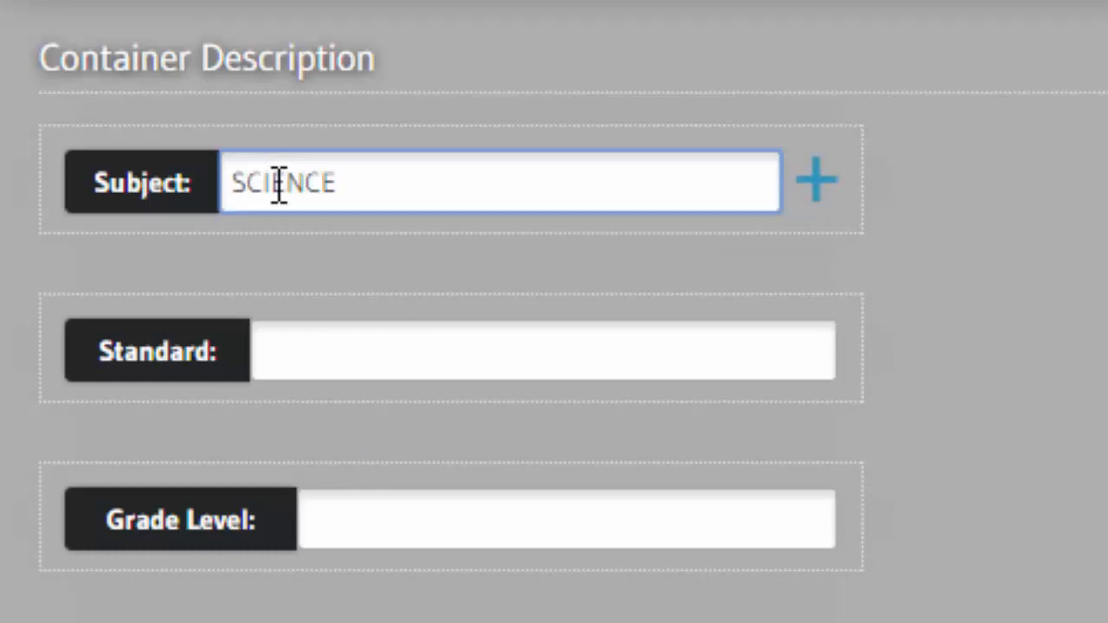
key("Return")
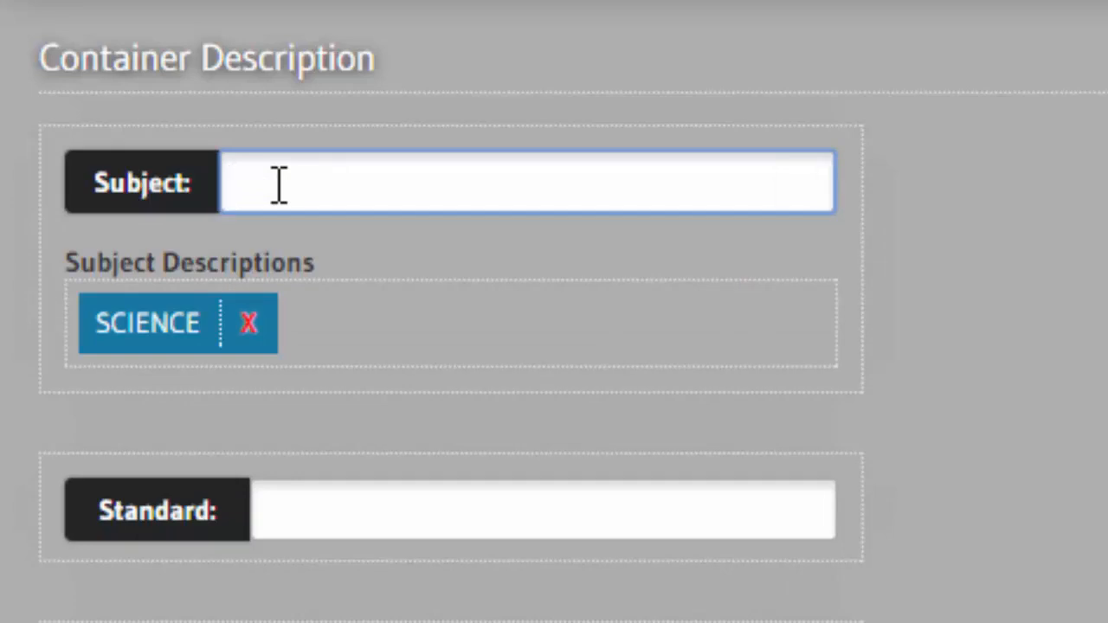
type("Ma")
key("Return")
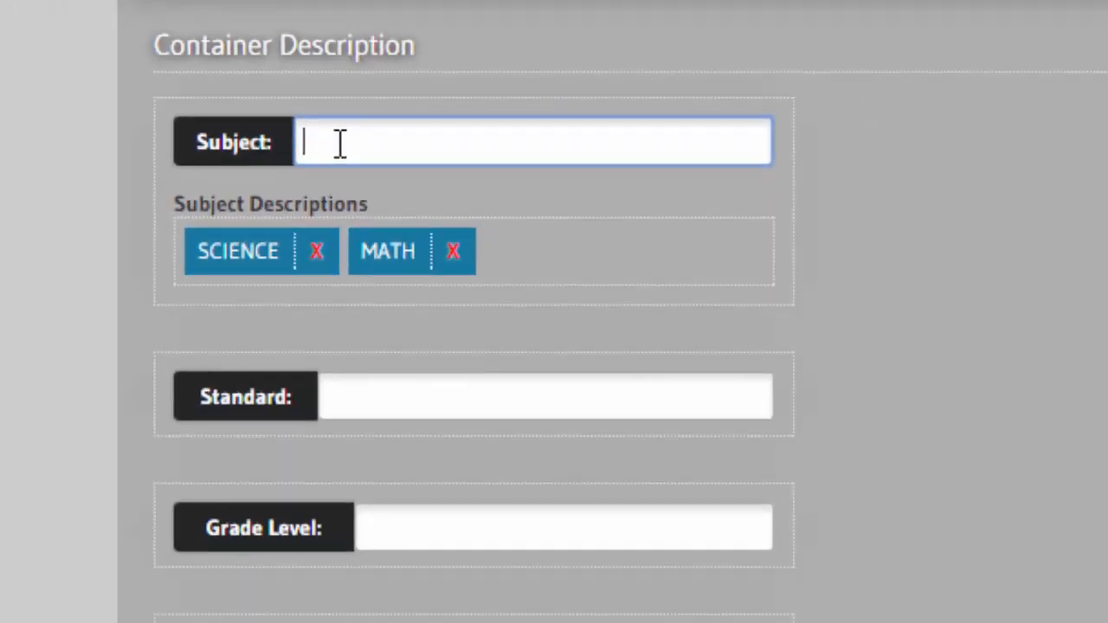
left_click(317, 259)
left_click(288, 252)
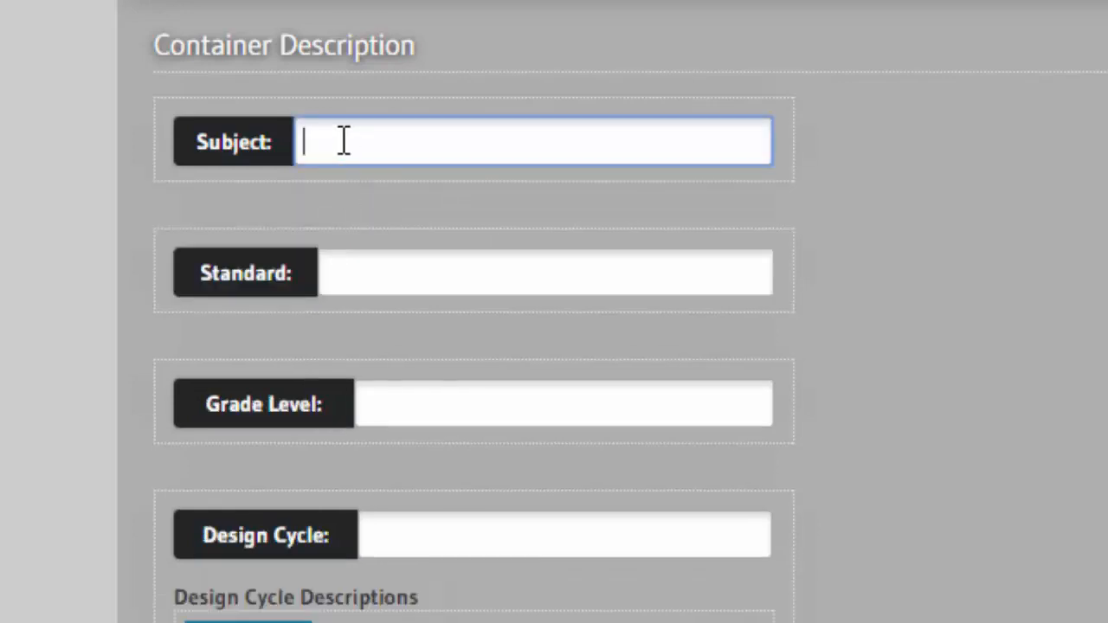
Step: Add SCIENCE and MATH to the subject descriptions of the container
type("sci")
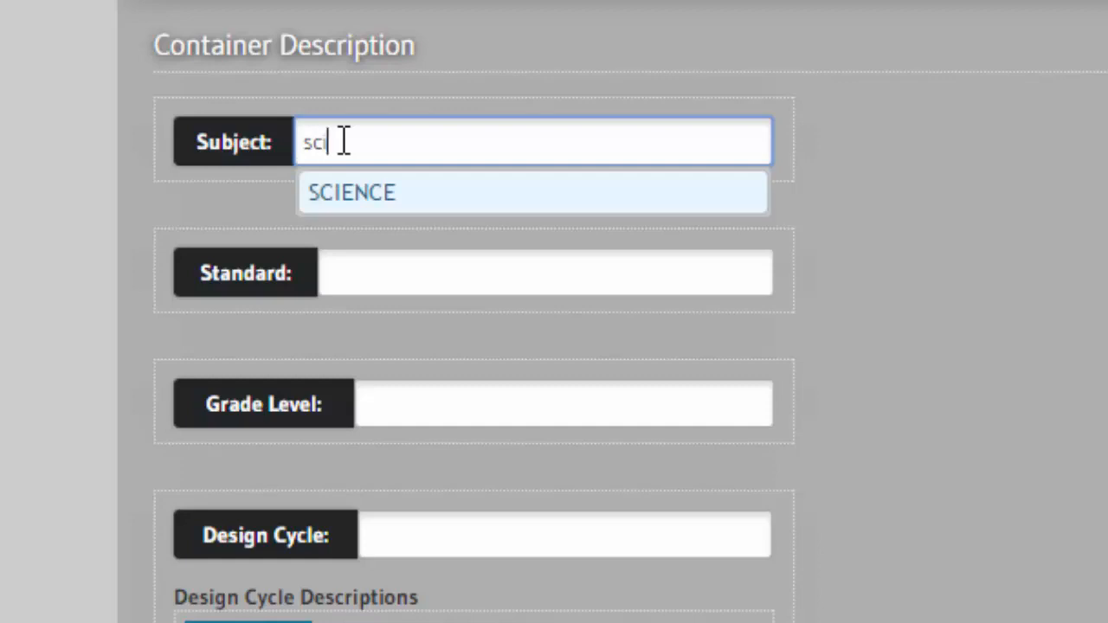
key("Return")
key("Return")
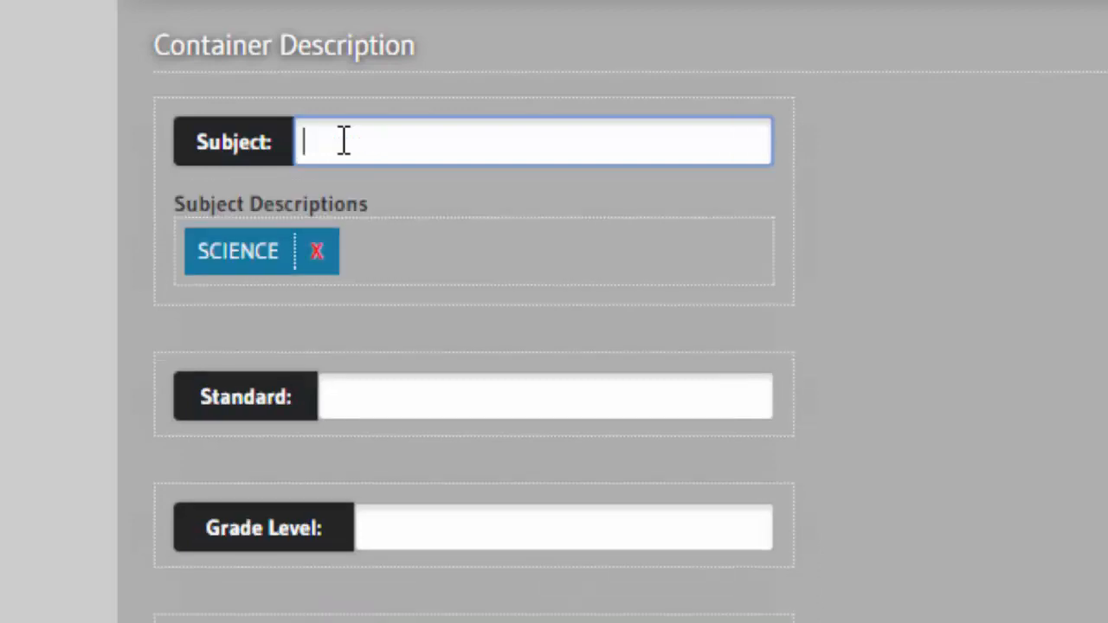
type("math")
key("Return")
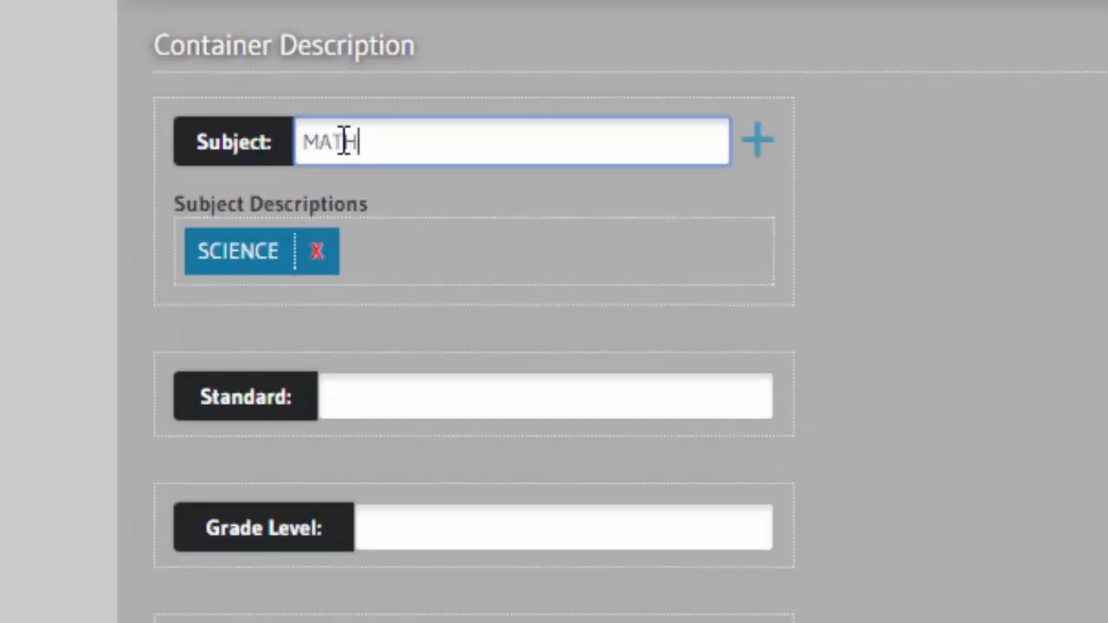
key("Return")
Step: Find the Climate Change standard by searching for "clim" and add it to the container's standard descriptions
key("Tab")
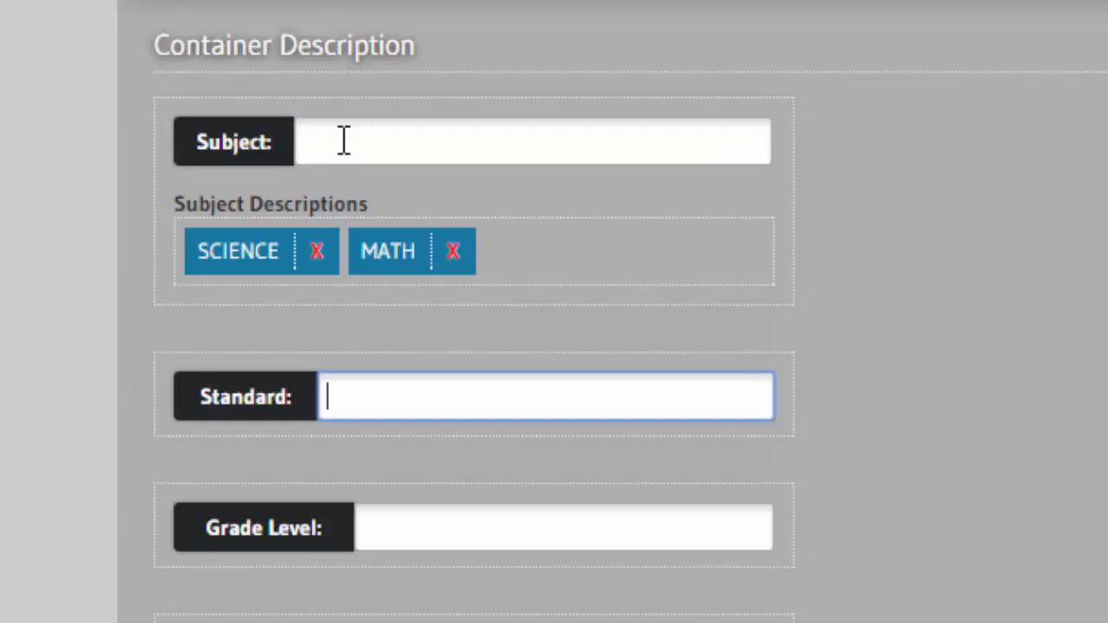
left_click(344, 141)
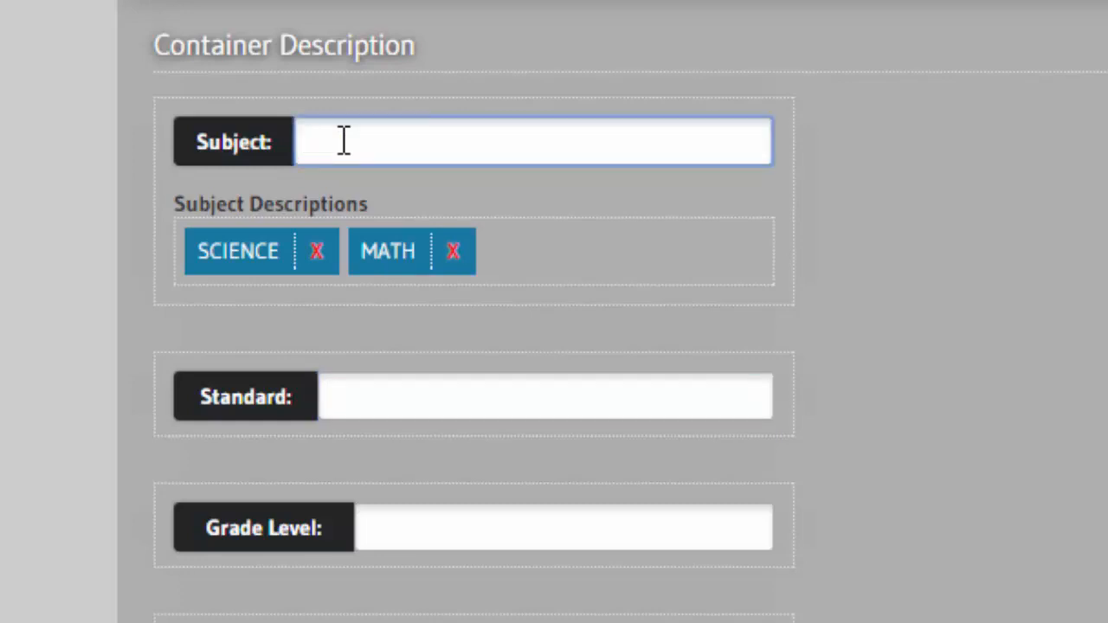
key("Tab")
key("Tab")
key("shift+Tab")
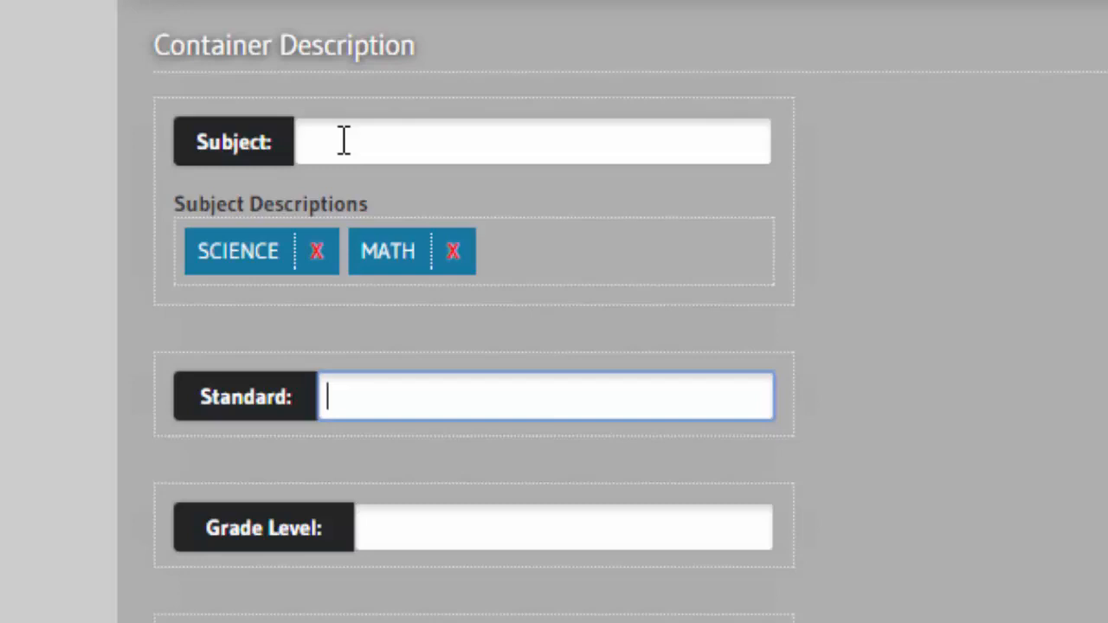
type("a")
key("BackSpace")
type("clim")
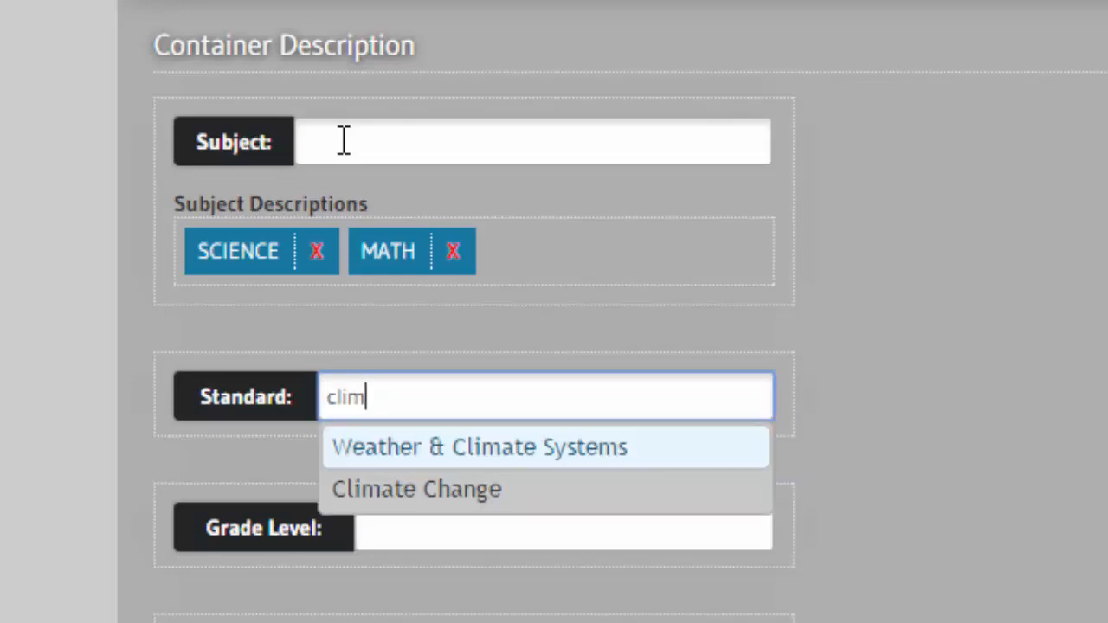
key("Down")
key("Return")
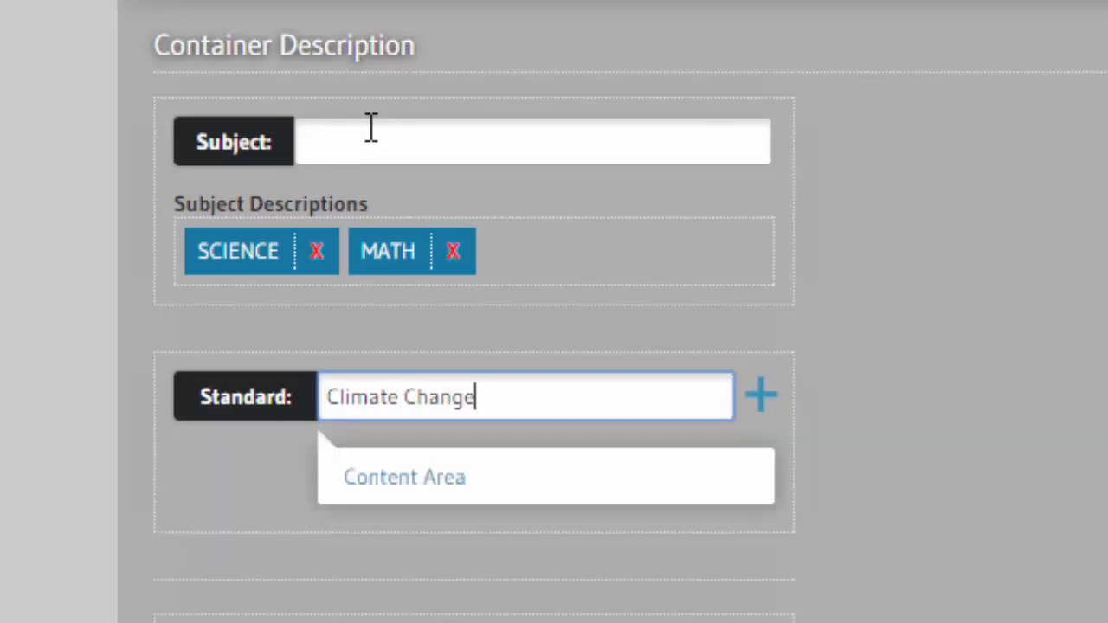
left_click(762, 396)
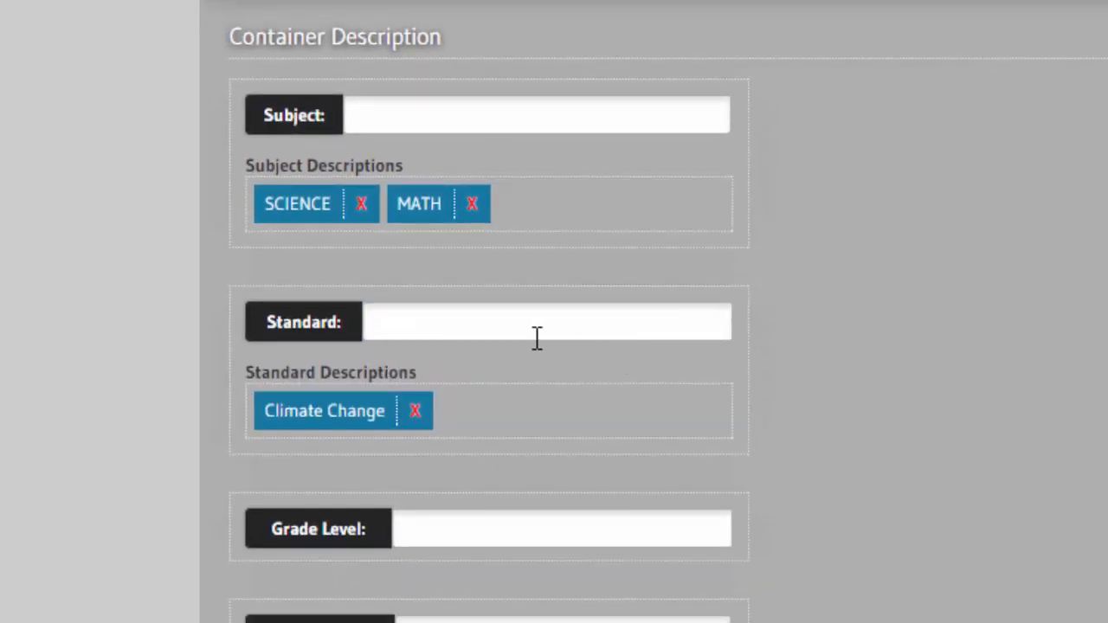
Step: Add 10, 11 and 12 to the grade level descriptions of the container
left_click(470, 525)
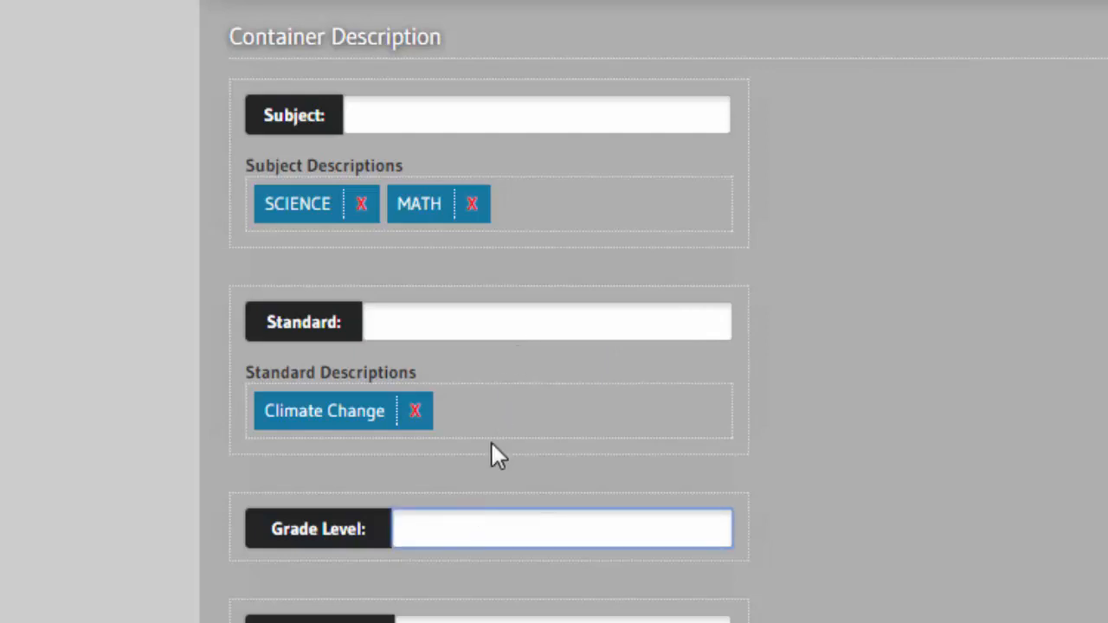
type("10")
key("Return")
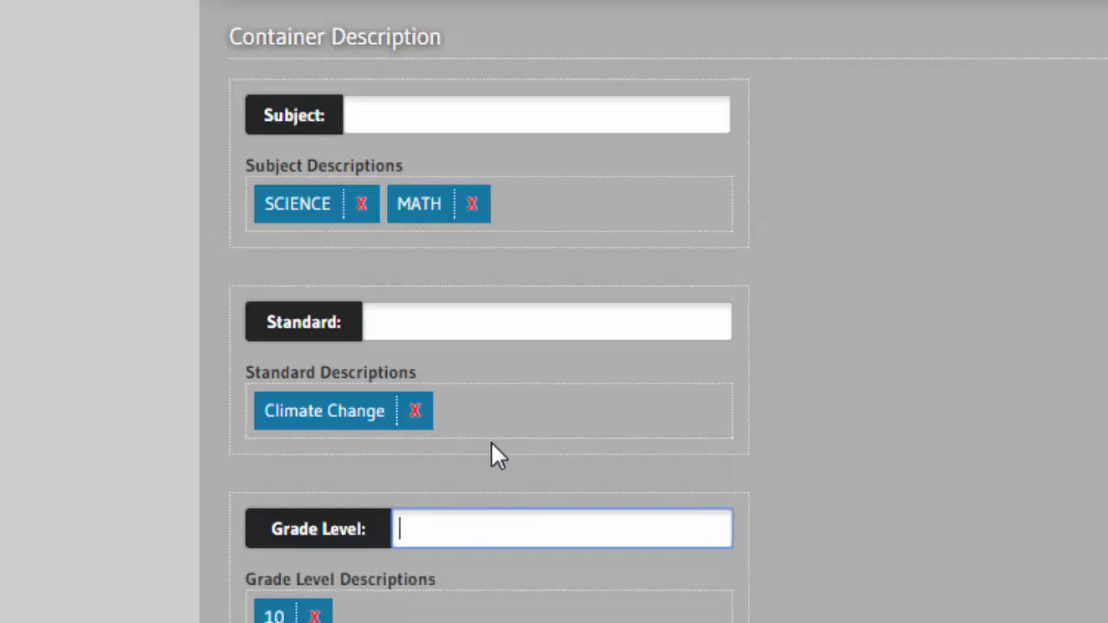
type("11")
key("Return")
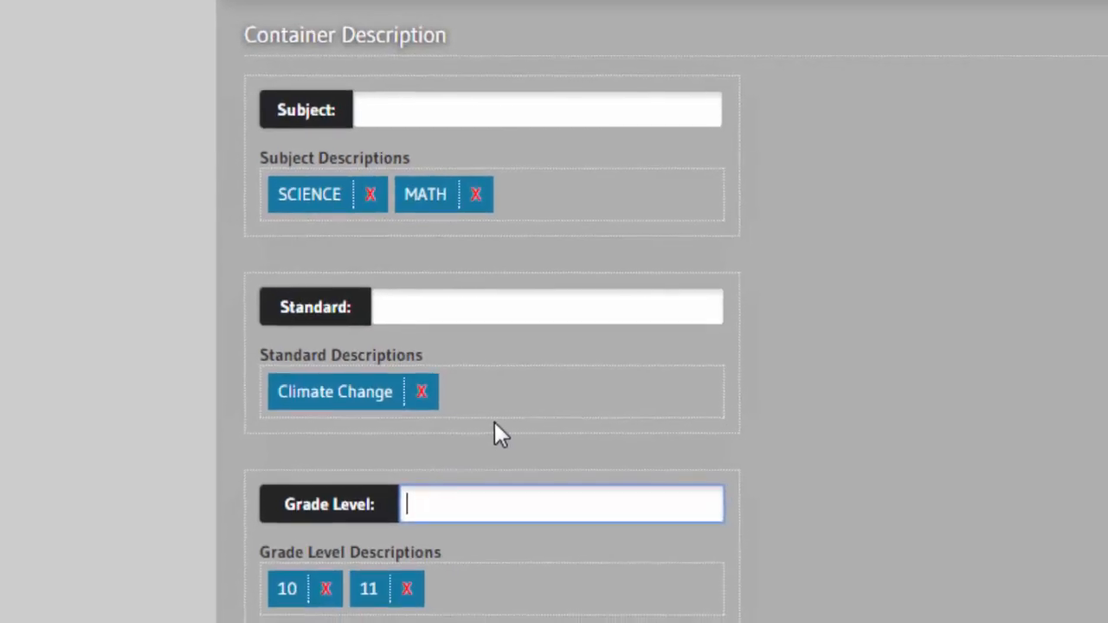
type("12")
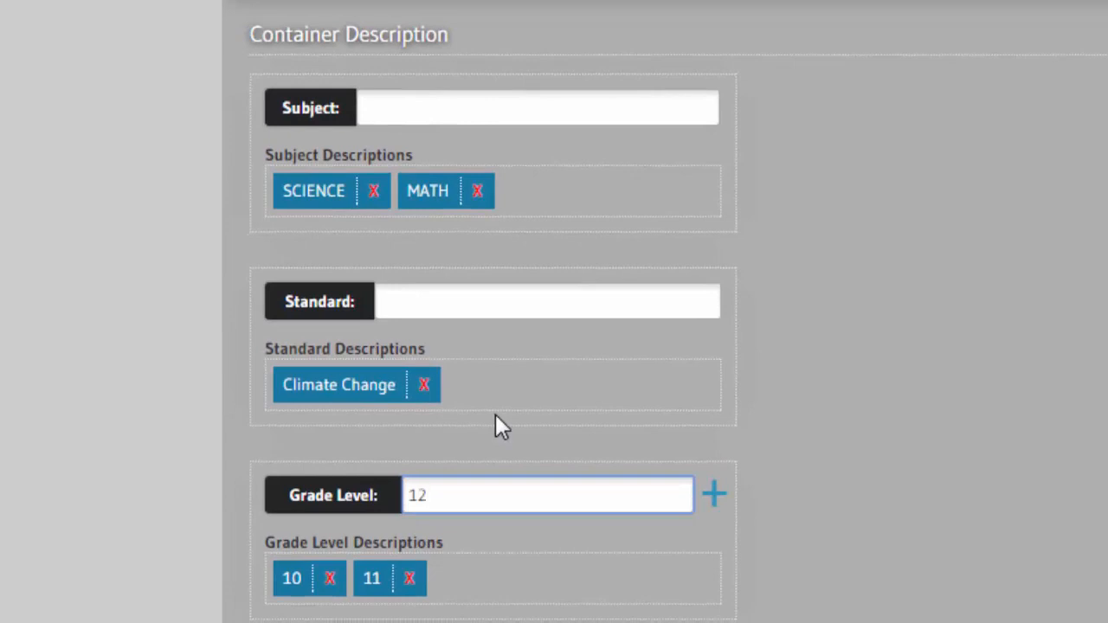
key("Return")
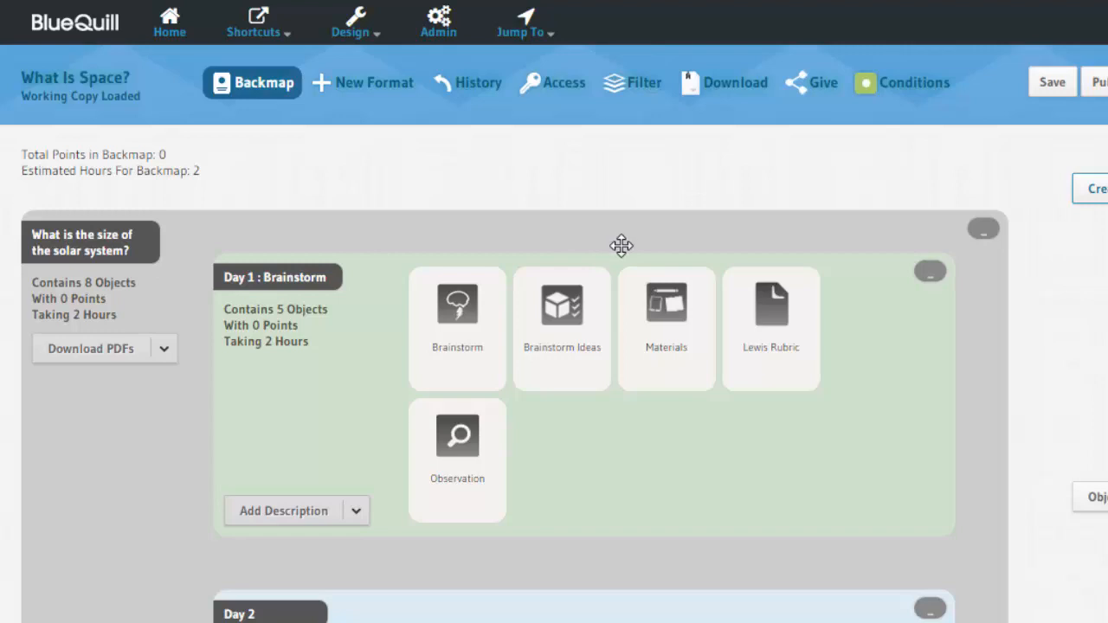
Step: Add the "What is the size of the solar system?" container to the repository, keeping its title
left_click_drag(632, 226, 551, 90)
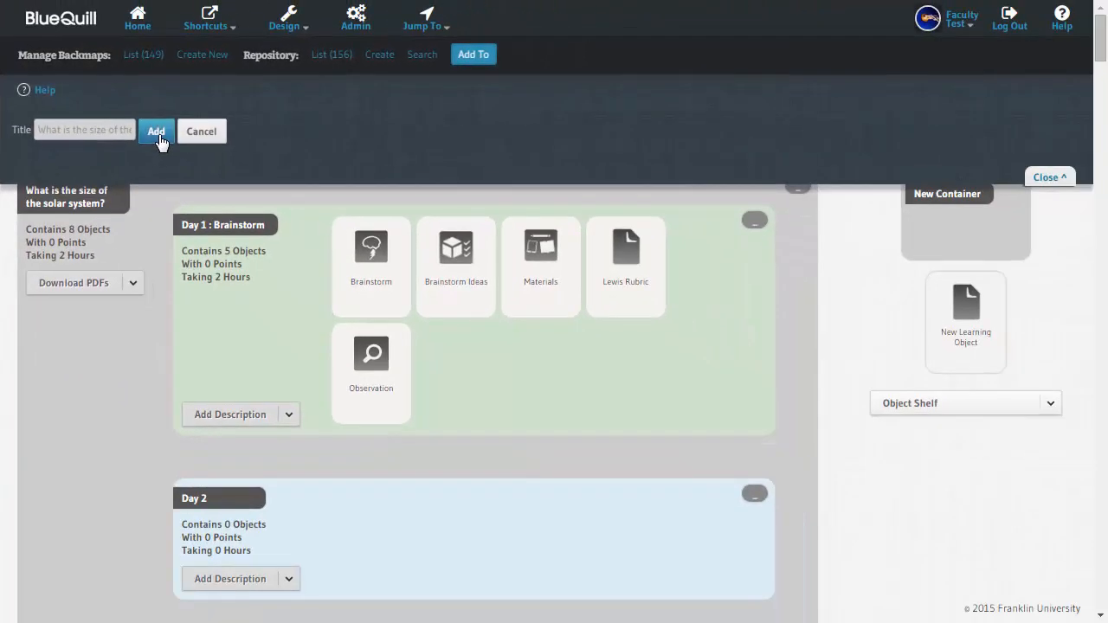
left_click(159, 137)
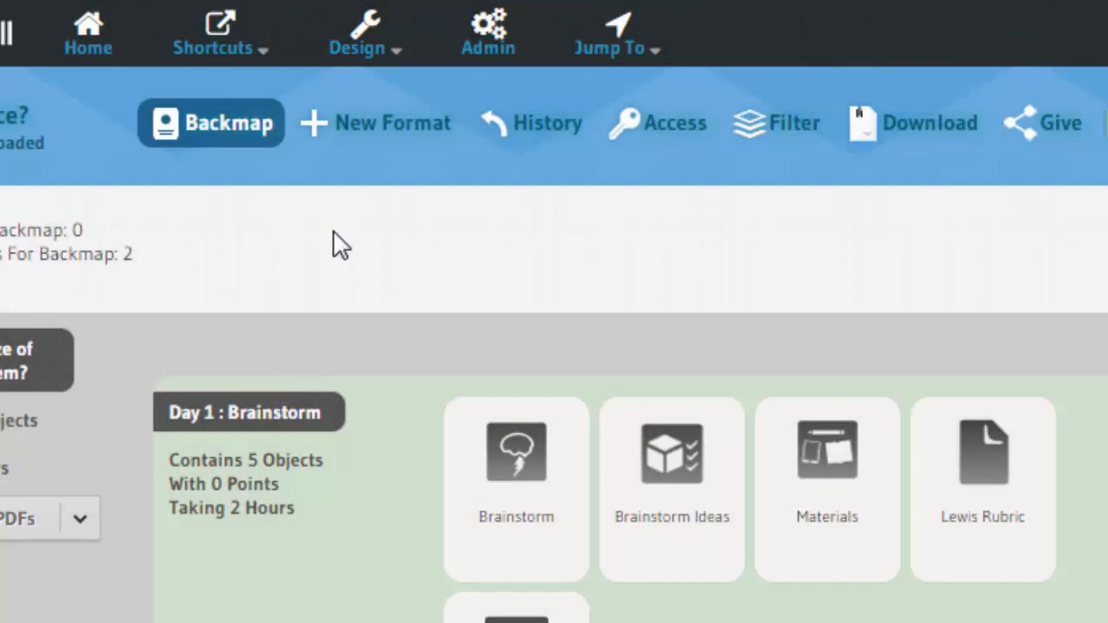
Step: Search the repository by title for "How big"
left_click(366, 35)
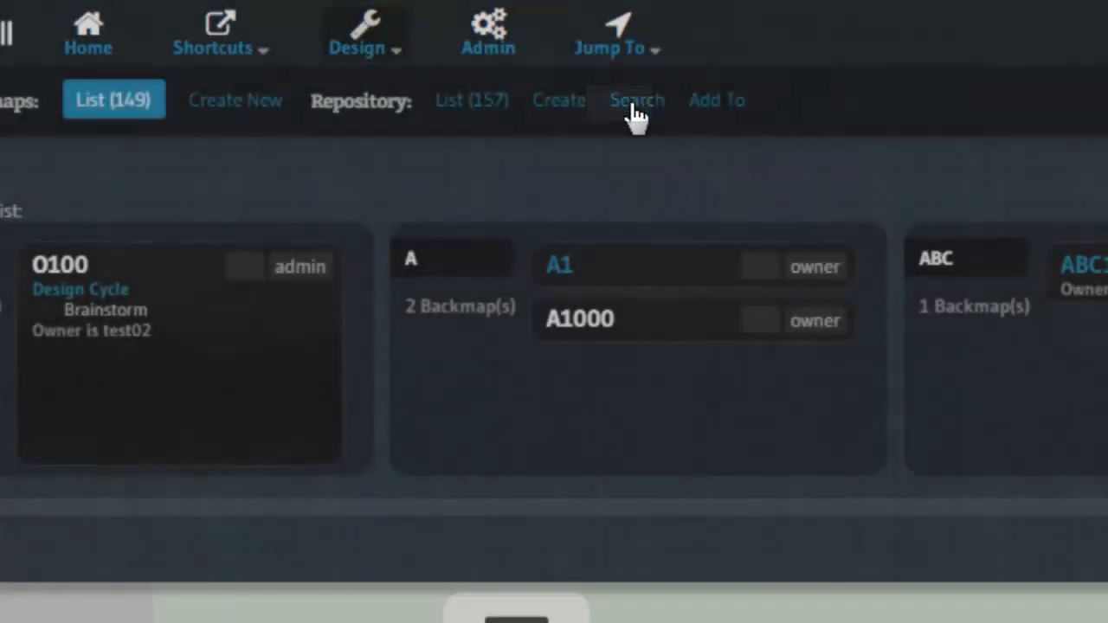
left_click(625, 102)
left_click(319, 202)
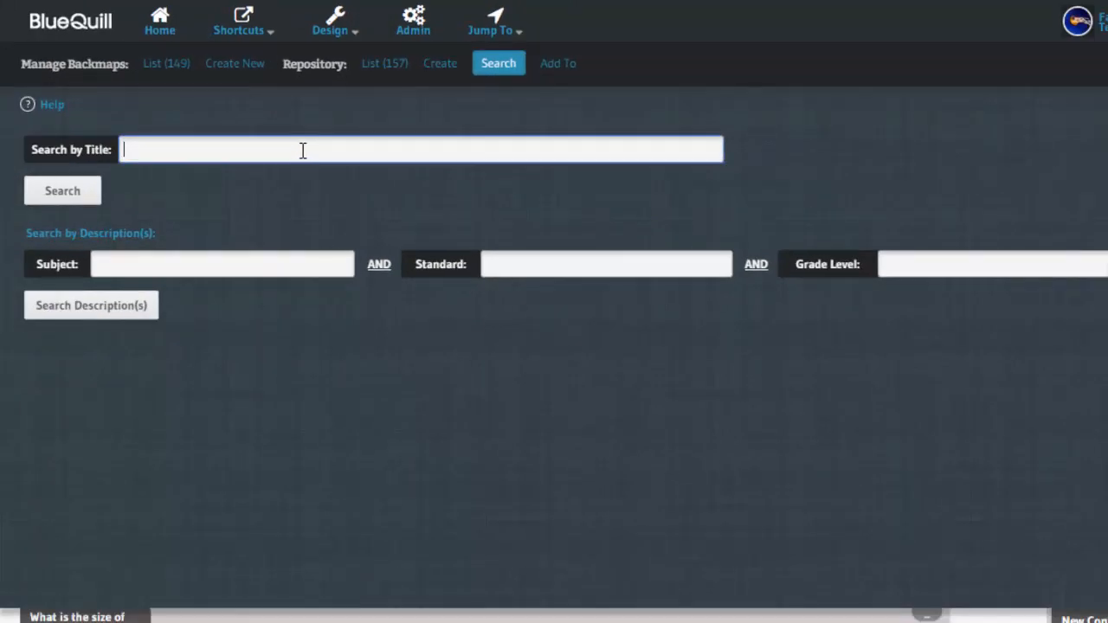
type("How big")
left_click(73, 197)
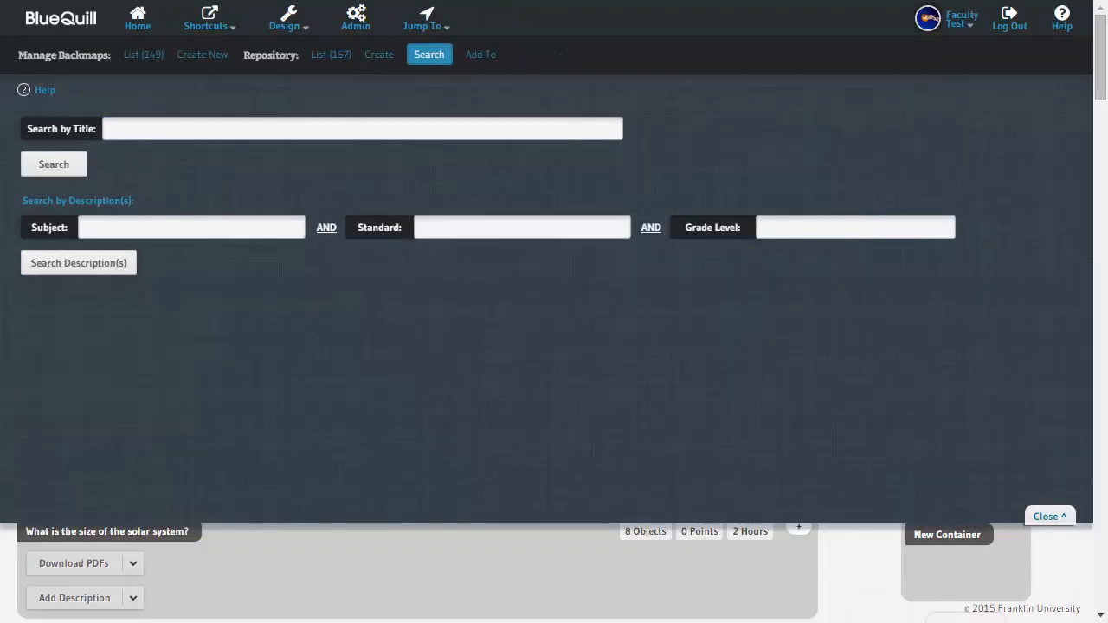
Step: Search the repository by descriptions with subject SCIENCE and standard Climate Change
left_click(205, 230)
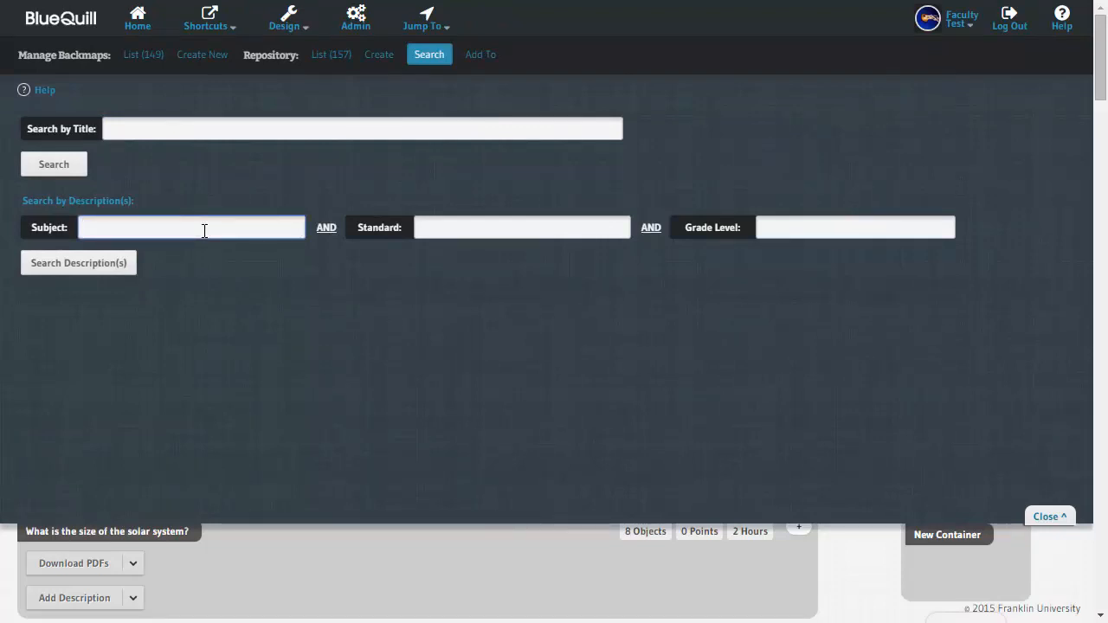
type("SC")
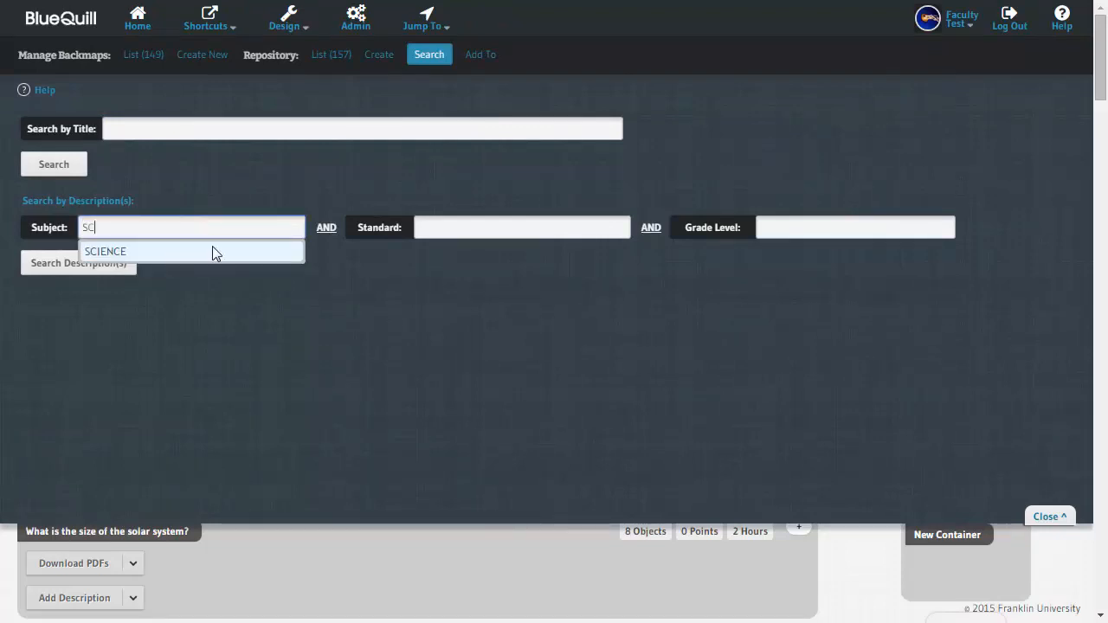
left_click(213, 250)
left_click(479, 234)
type("cli")
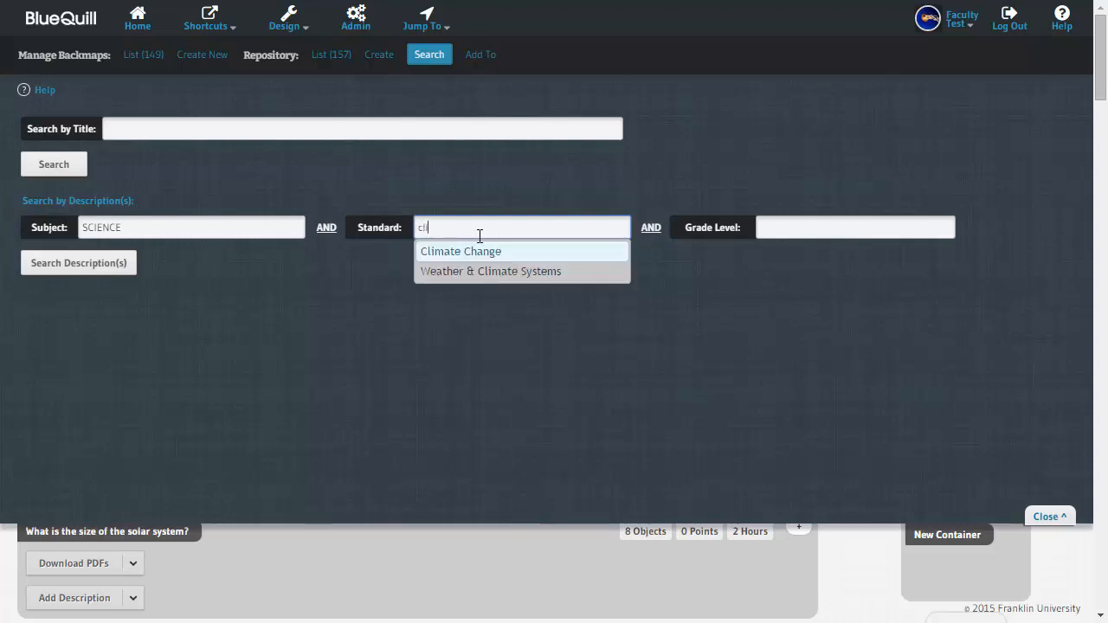
left_click(476, 253)
left_click(87, 267)
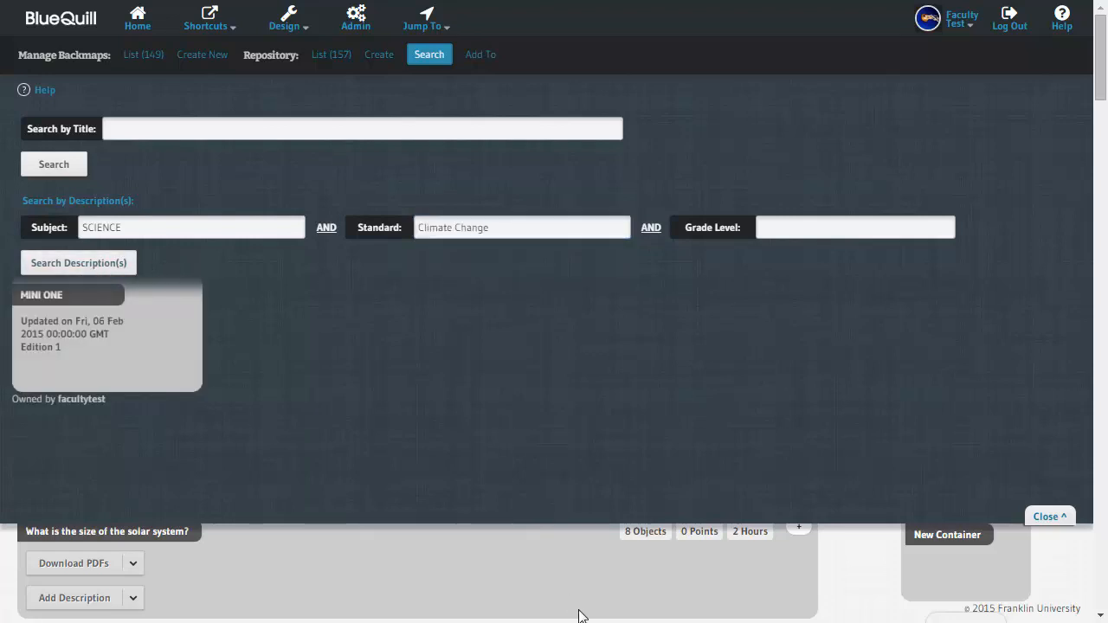
Step: Place the MINI ONE container from the search results below "What is the size of the solar system?" and save the backmap
scroll(589, 578, "down", 3)
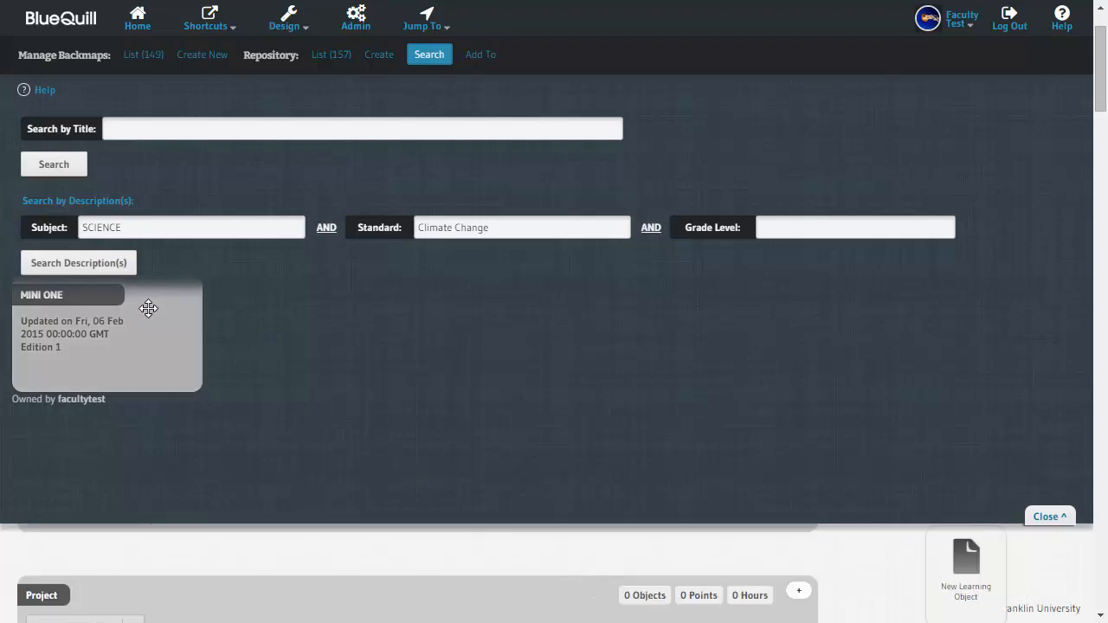
left_click_drag(148, 308, 178, 565)
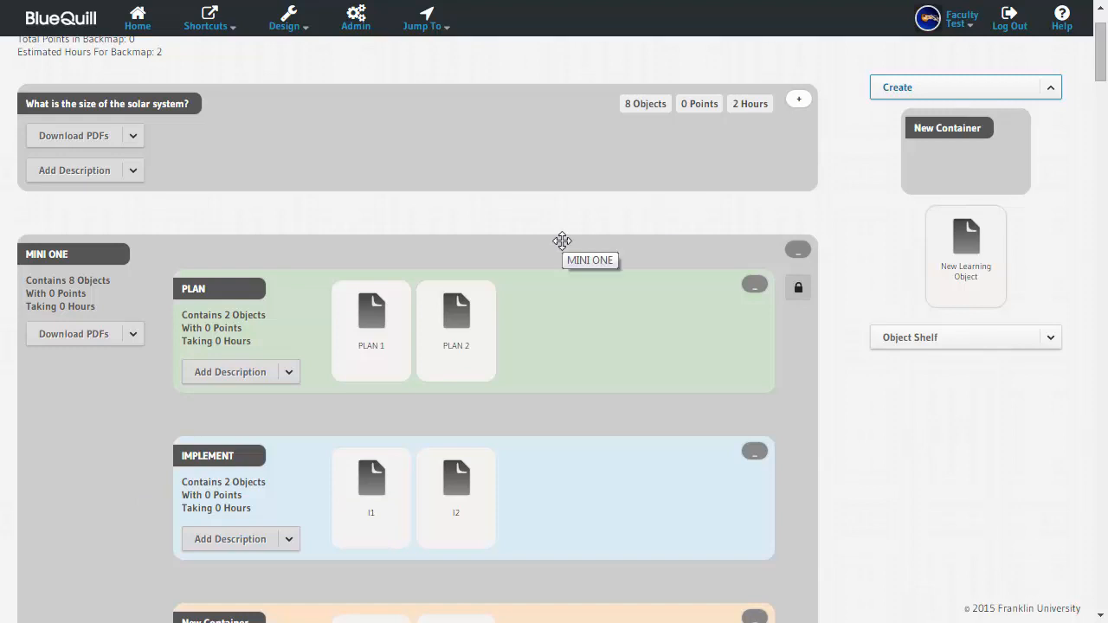
left_click_drag(567, 240, 977, 197)
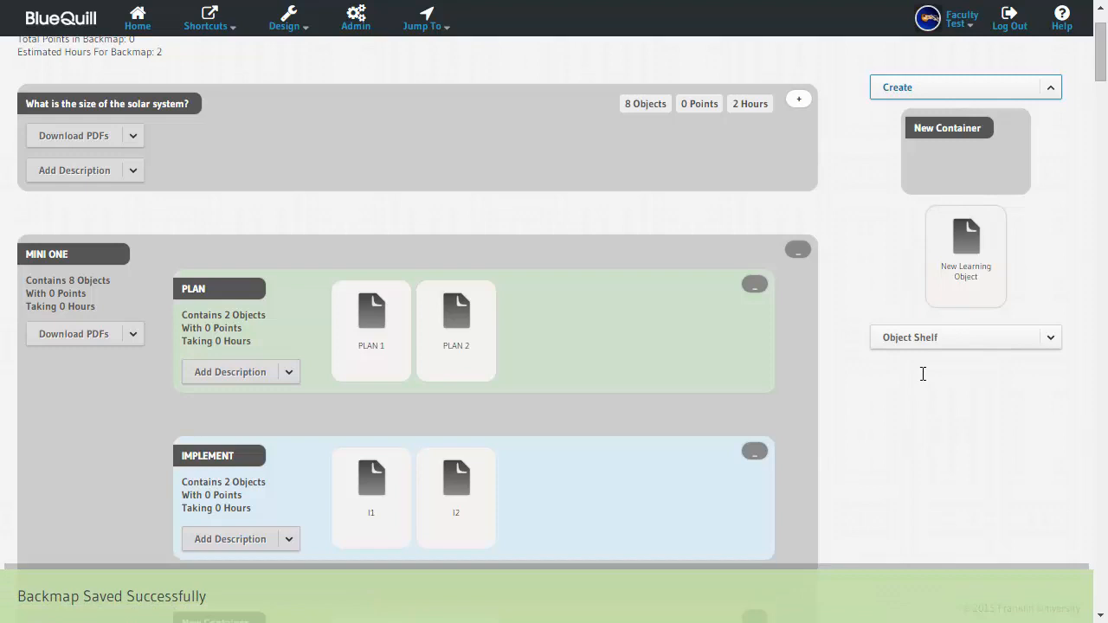
left_click(456, 313)
left_click(44, 76)
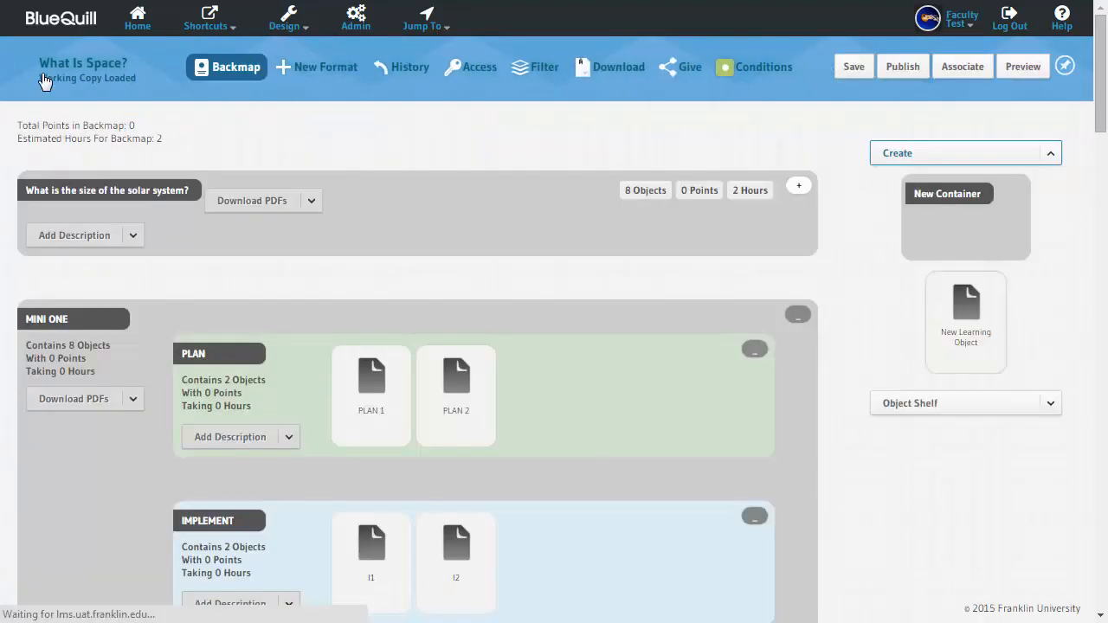
Step: Look over the containers inside MINI ONE and expand the "What is the size of the solar system?" container
scroll(396, 302, "down", 2)
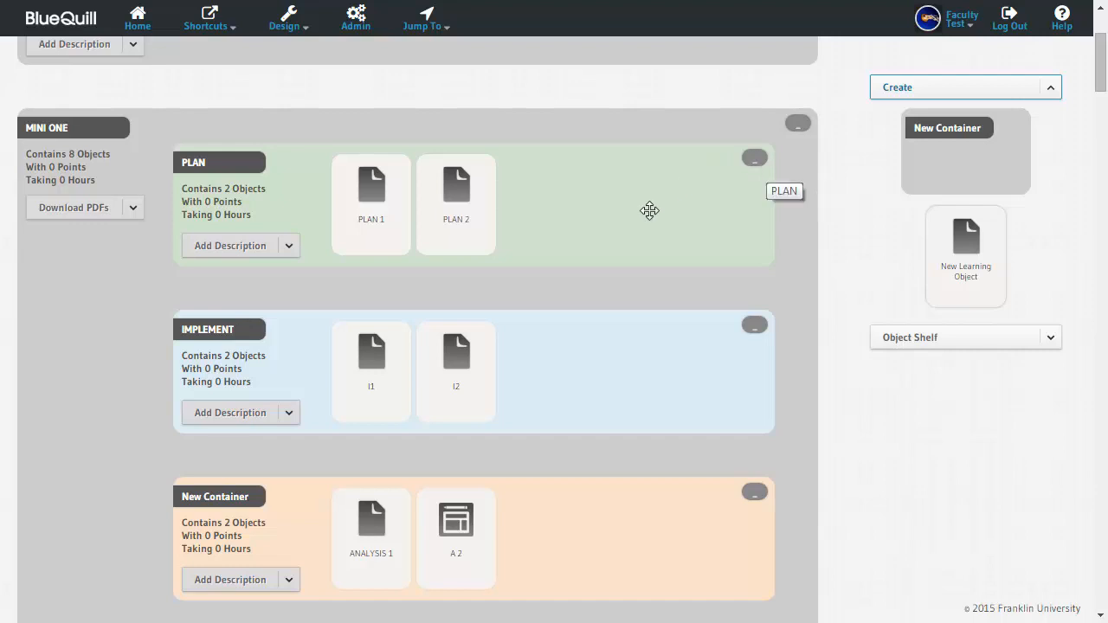
scroll(645, 218, "up", 2)
left_click(798, 190)
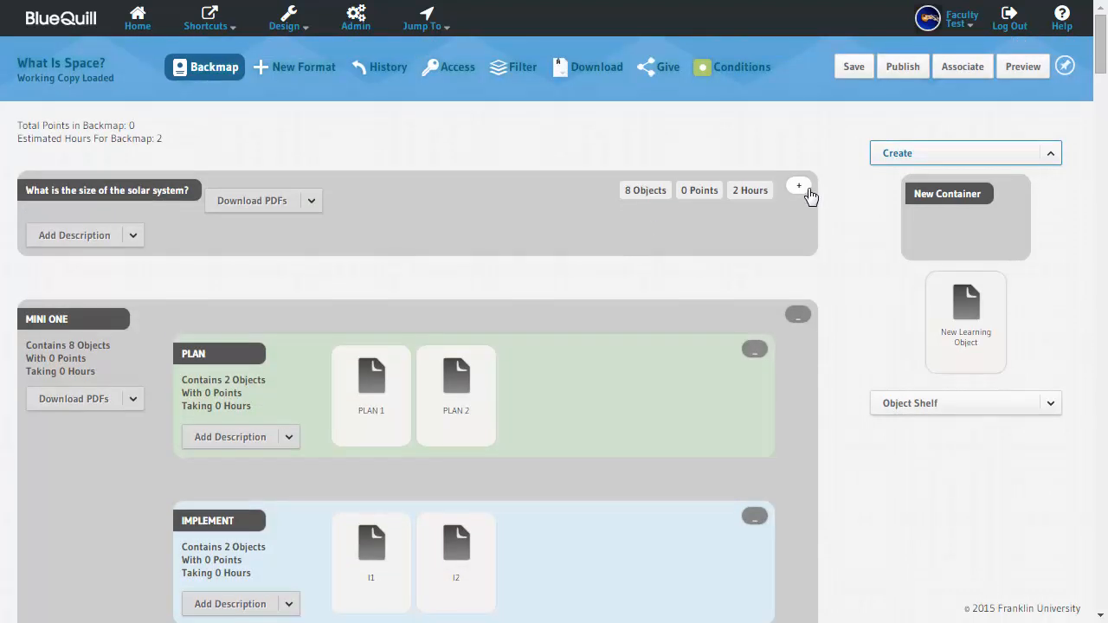